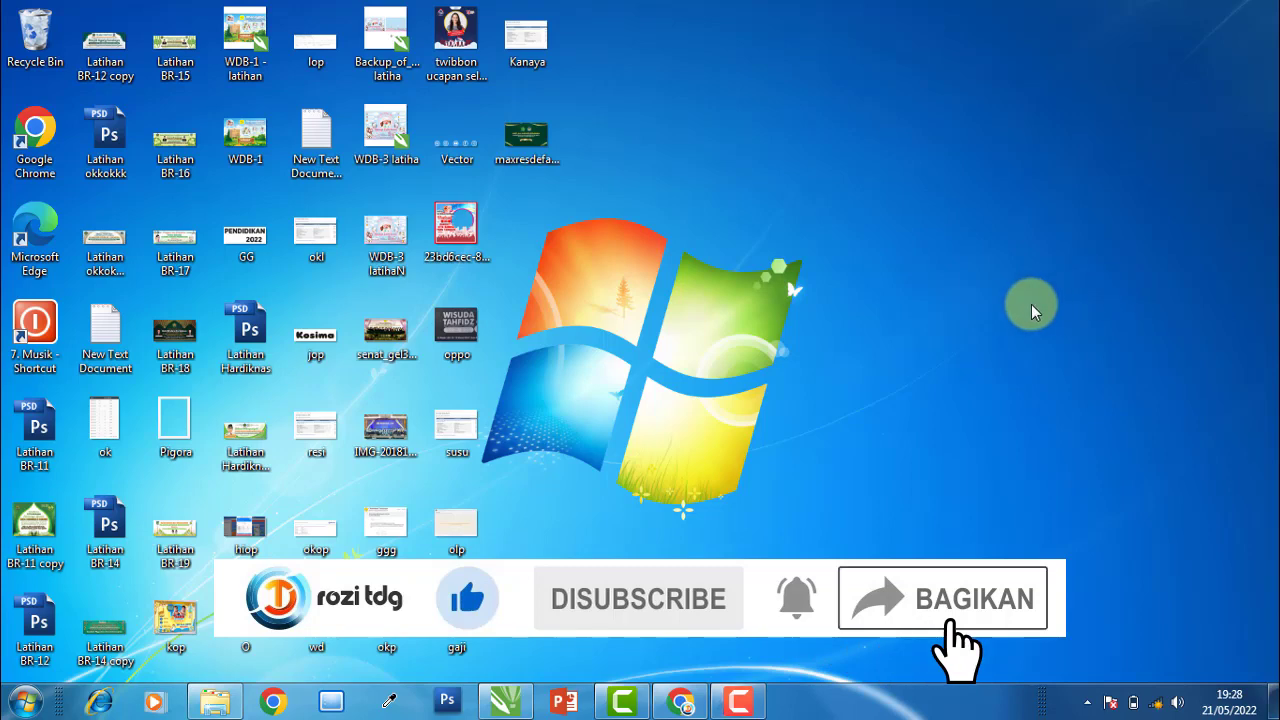
# Restore the Upload folder window with the BM-1 to BM-8 and TM-1 thumbnails
pyautogui.click(237, 704)
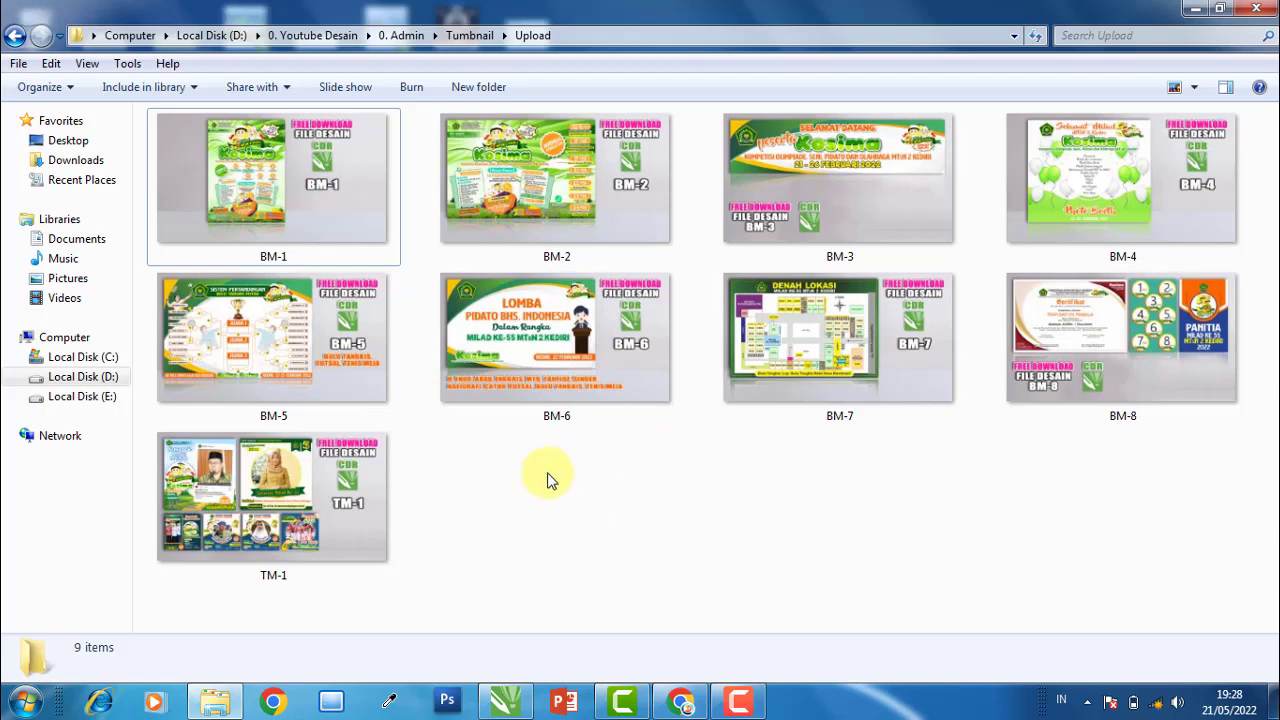
# Select the BM-6, BM-7, BM-8 and TM-1 previews in turn, then clear the selection
pyautogui.click(570, 362)
pyautogui.click(795, 345)
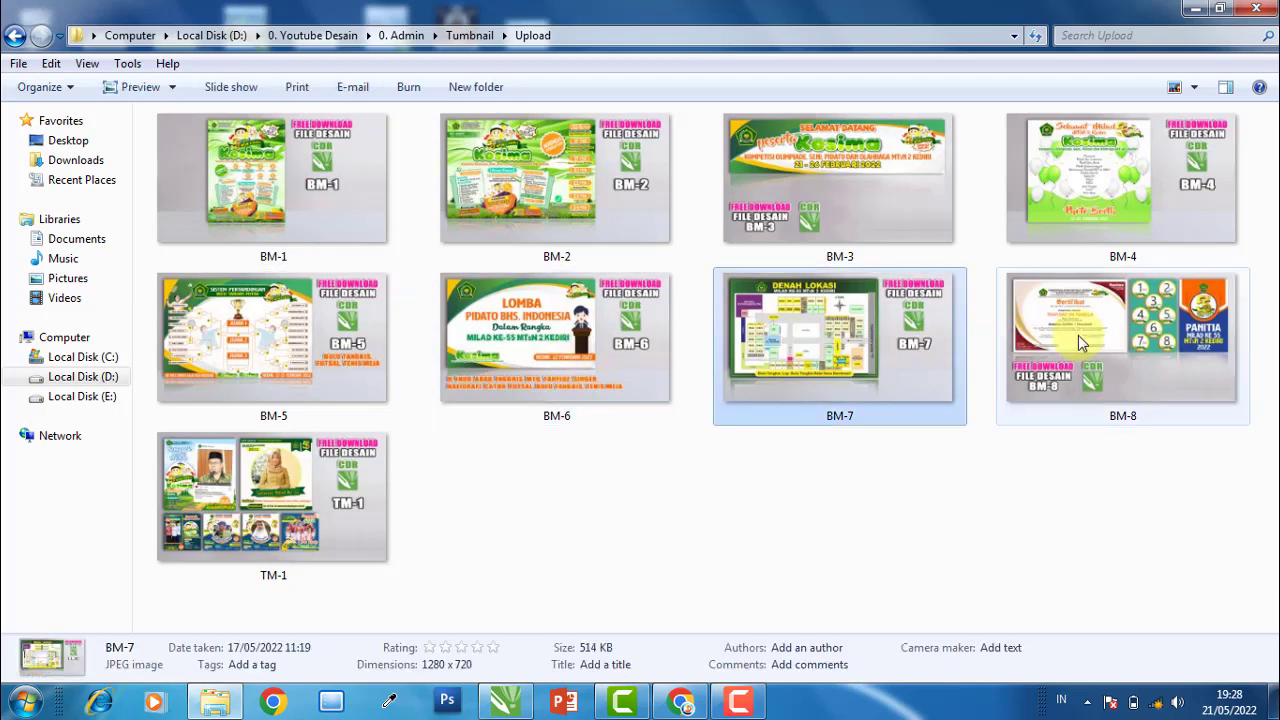
pyautogui.click(1040, 340)
pyautogui.click(290, 510)
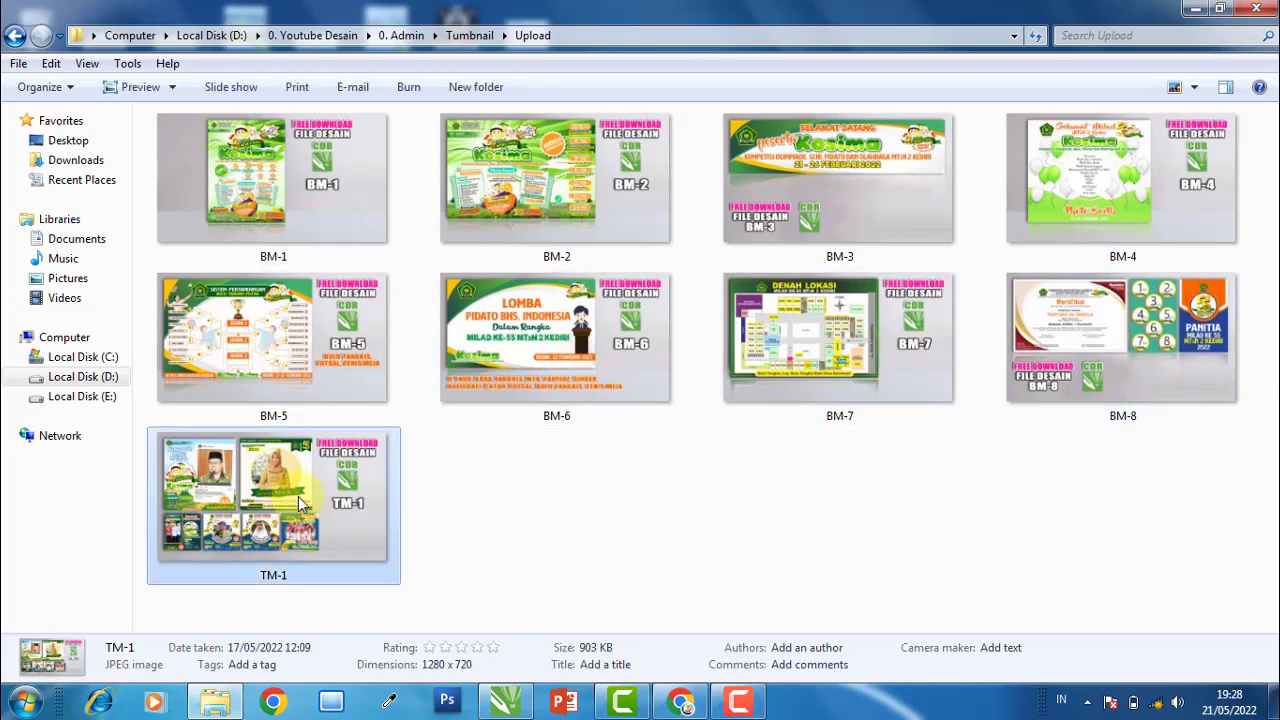
pyautogui.click(575, 489)
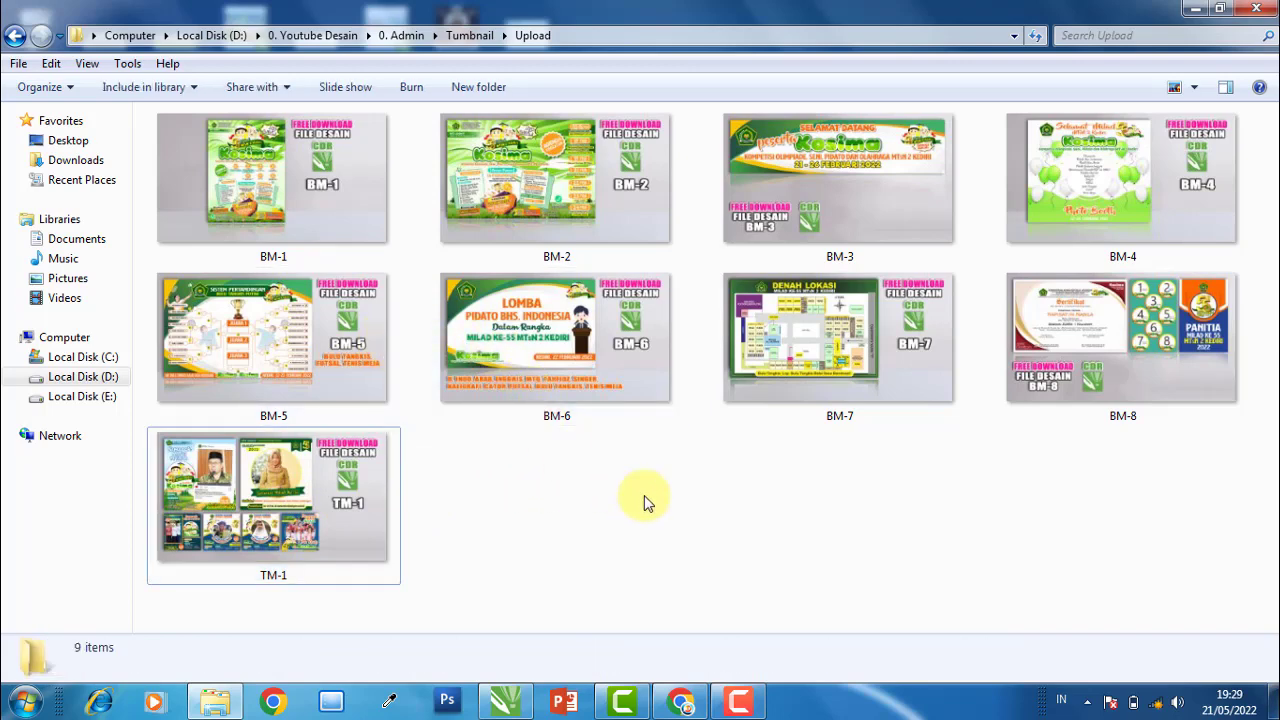
# View BM-6 through TM-1 full-size, then return to the Tumbnail folder and scroll it
pyautogui.doubleClick(552, 347)
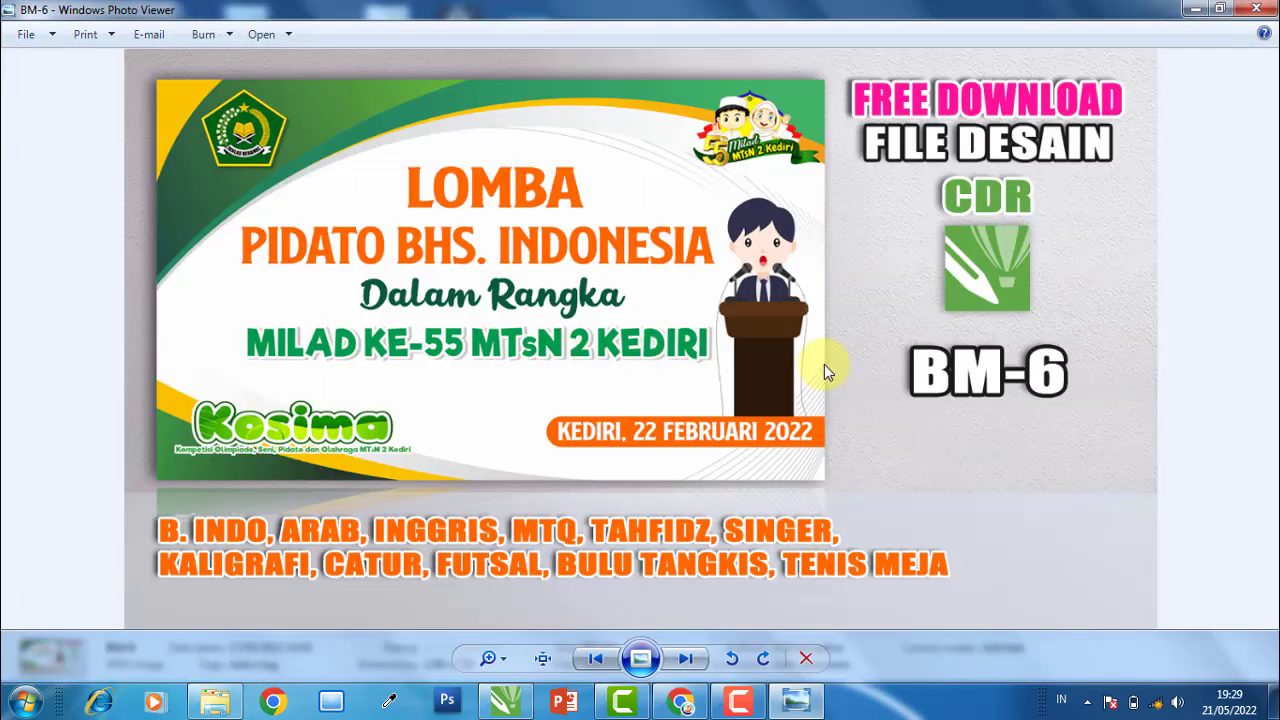
pyautogui.press('Right')
pyautogui.press('Right')
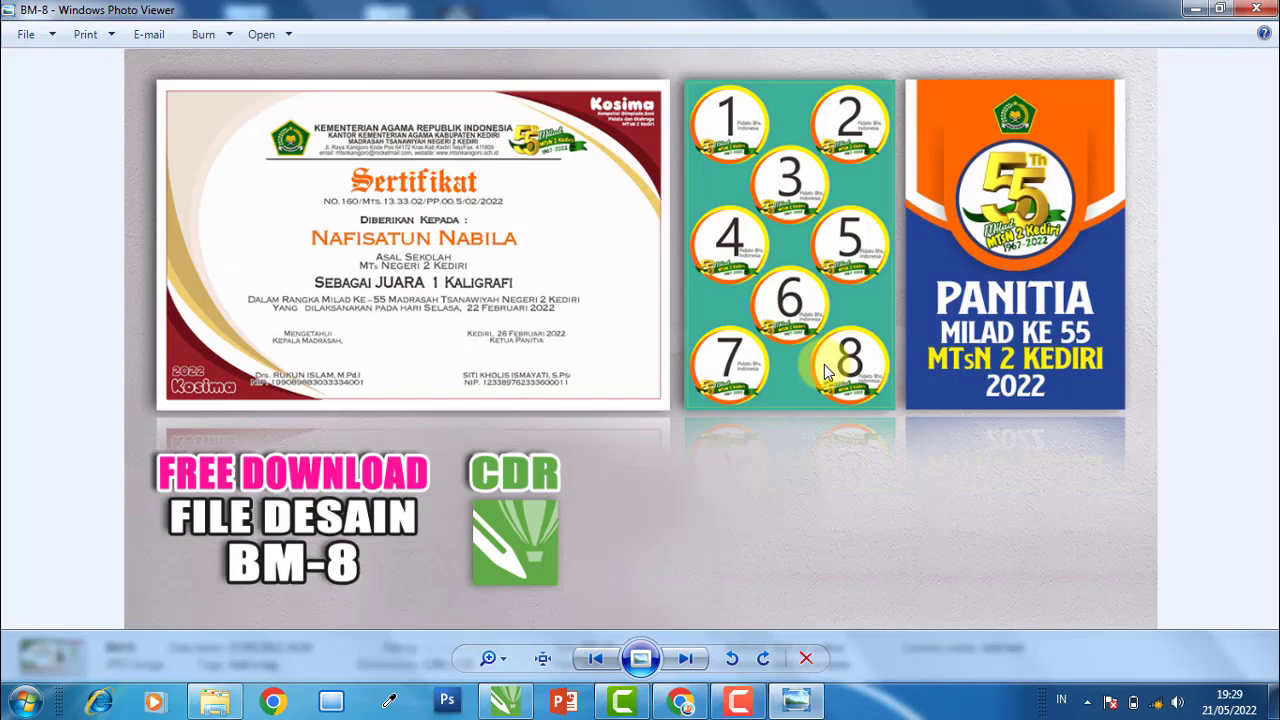
pyautogui.press('Right')
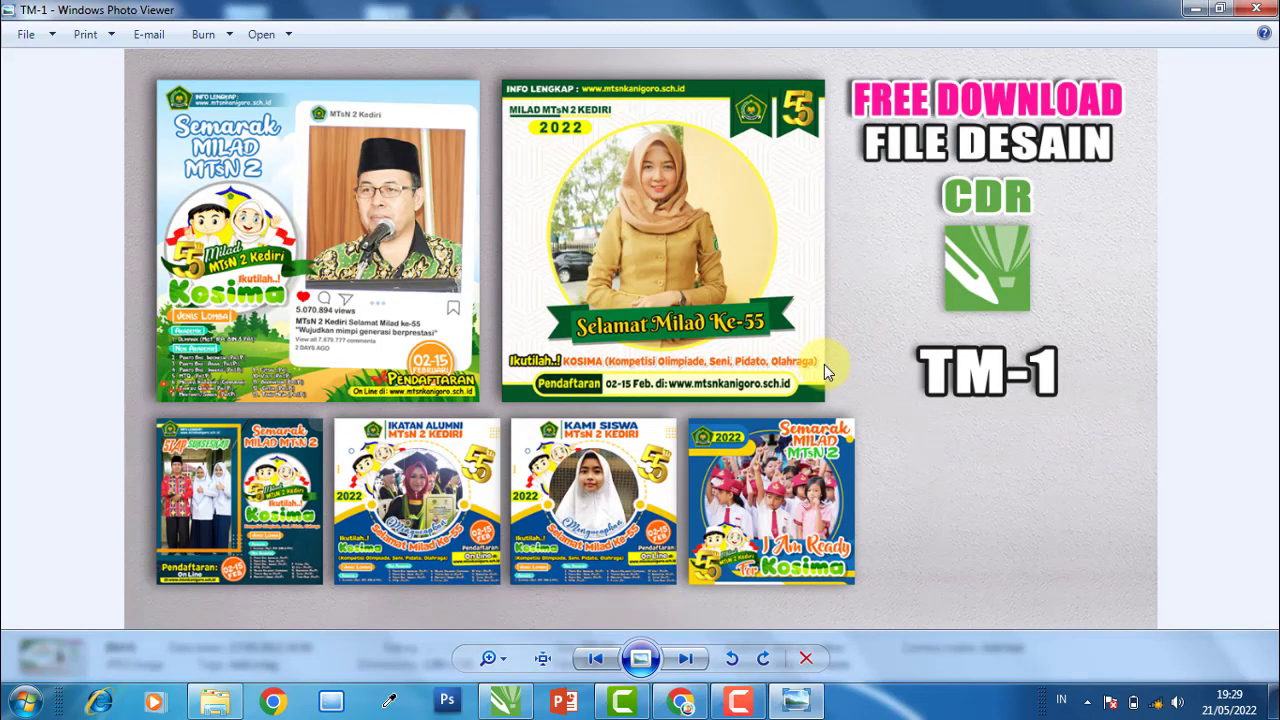
pyautogui.click(1256, 9)
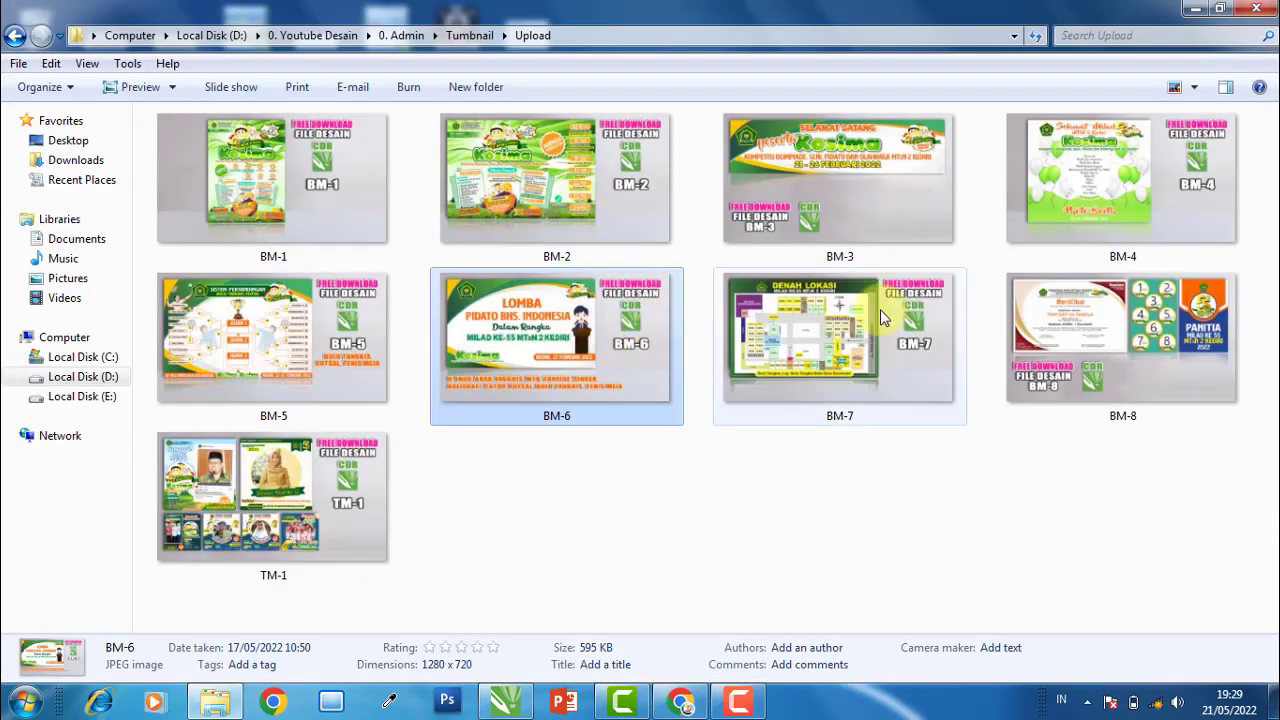
pyautogui.click(15, 38)
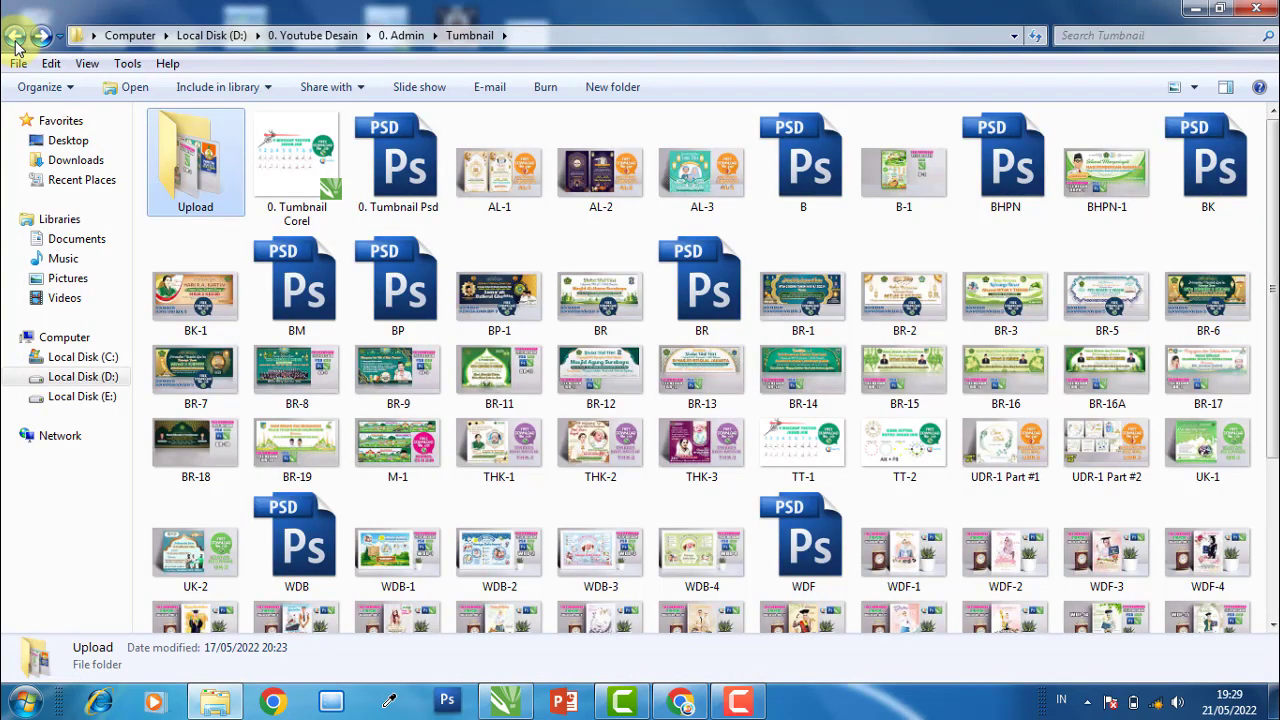
pyautogui.moveTo(78, 357)
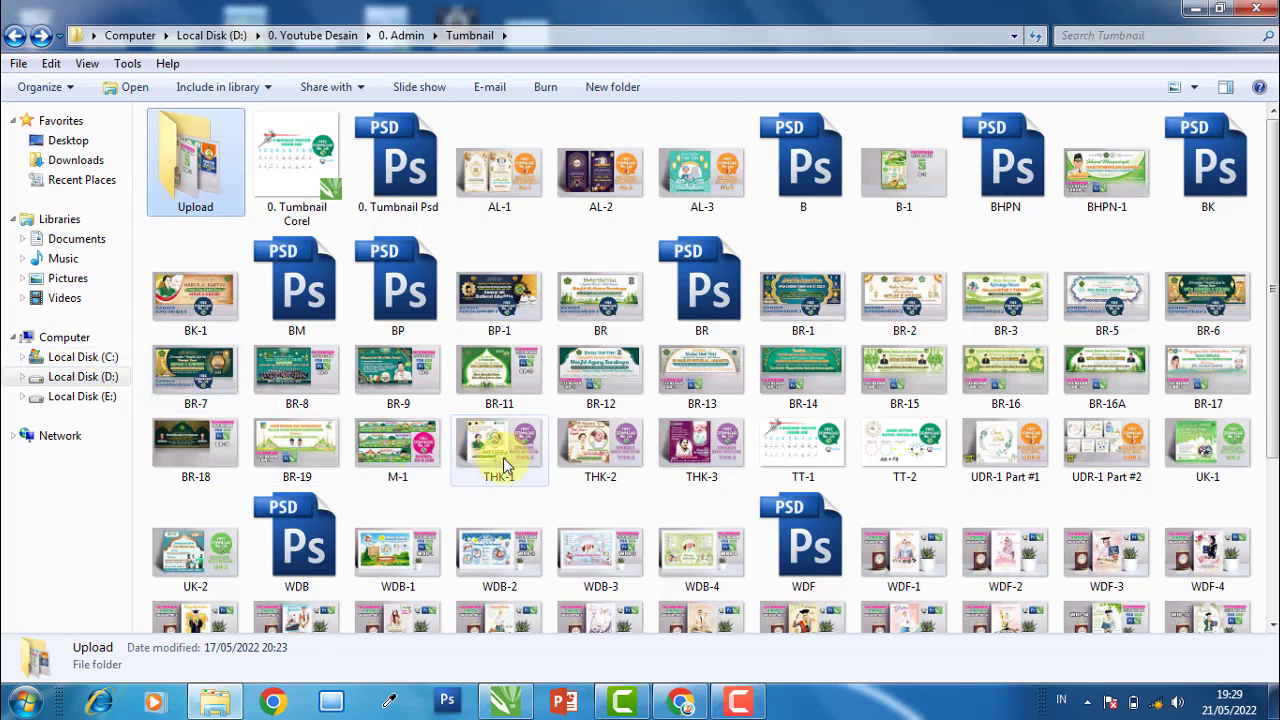
pyautogui.scroll(-3, 605, 473)
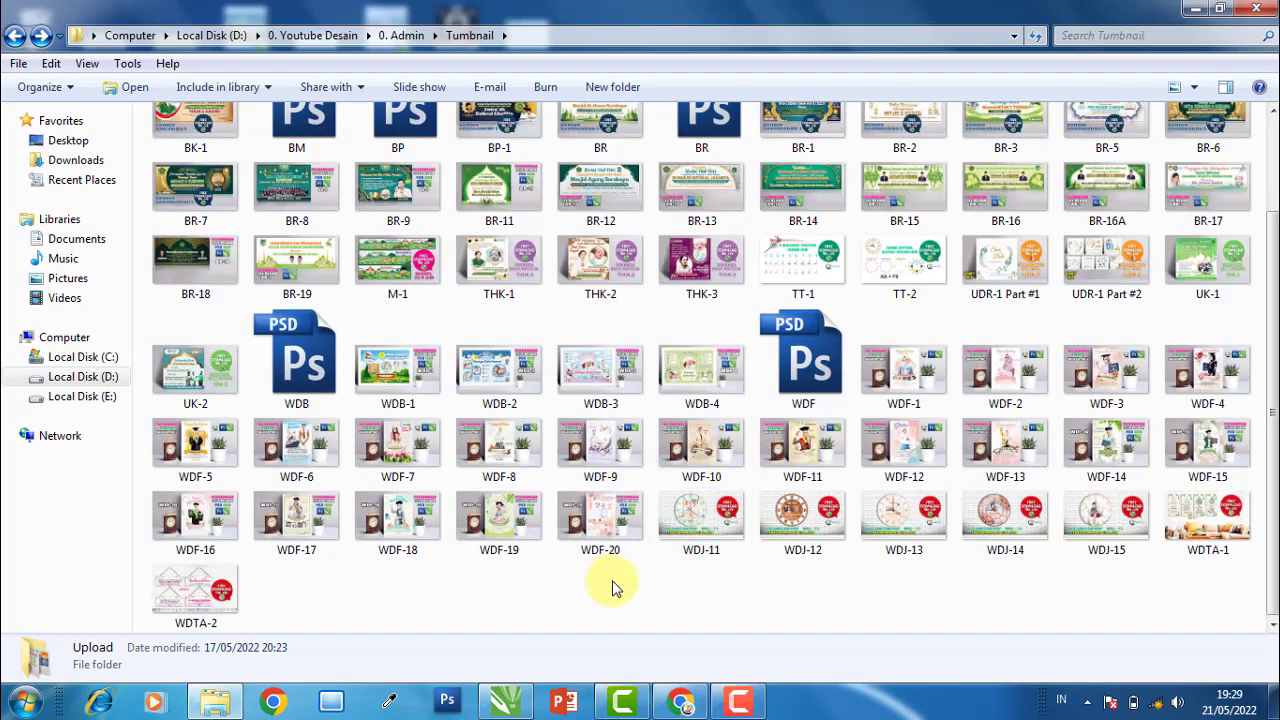
pyautogui.doubleClick(710, 372)
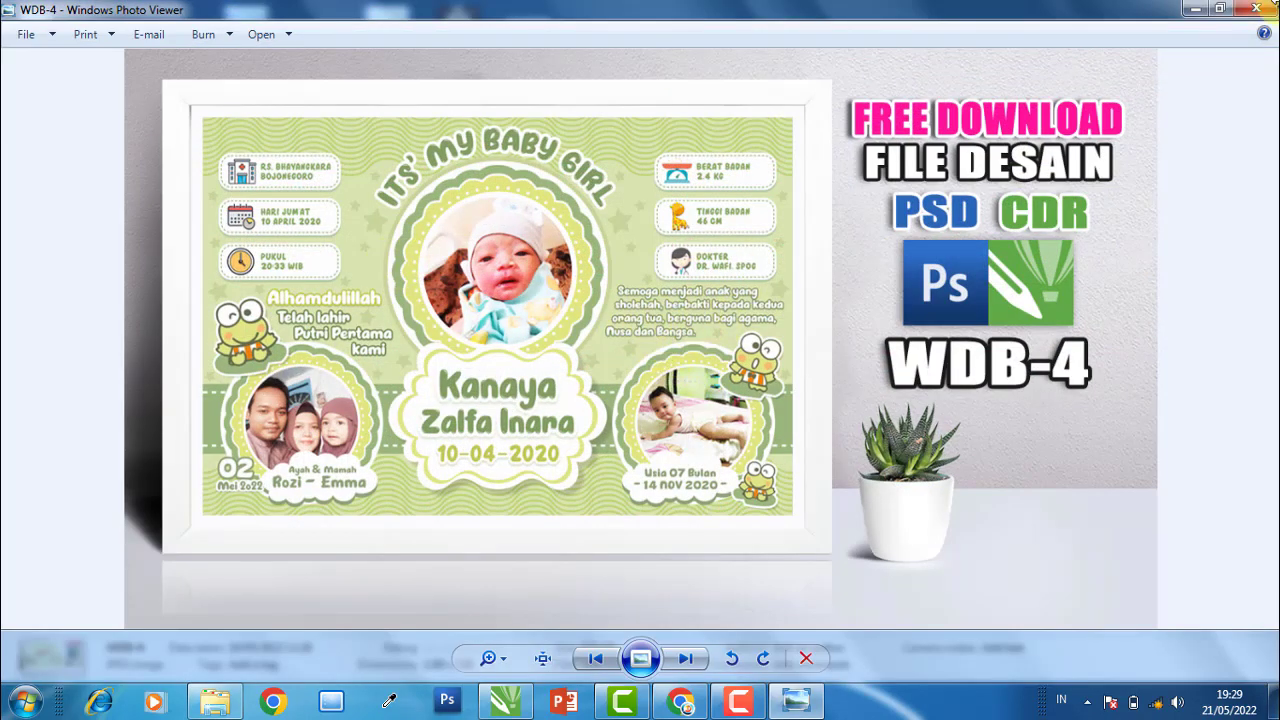
pyautogui.click(1258, 10)
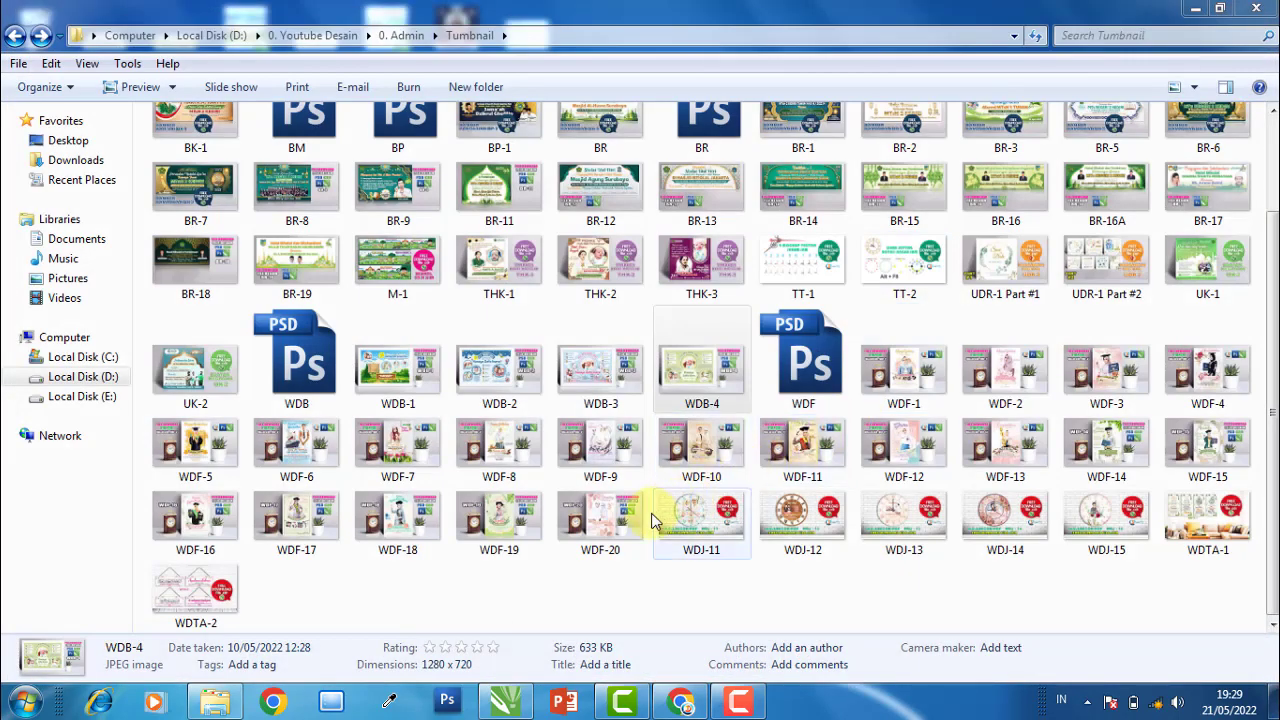
pyautogui.doubleClick(600, 535)
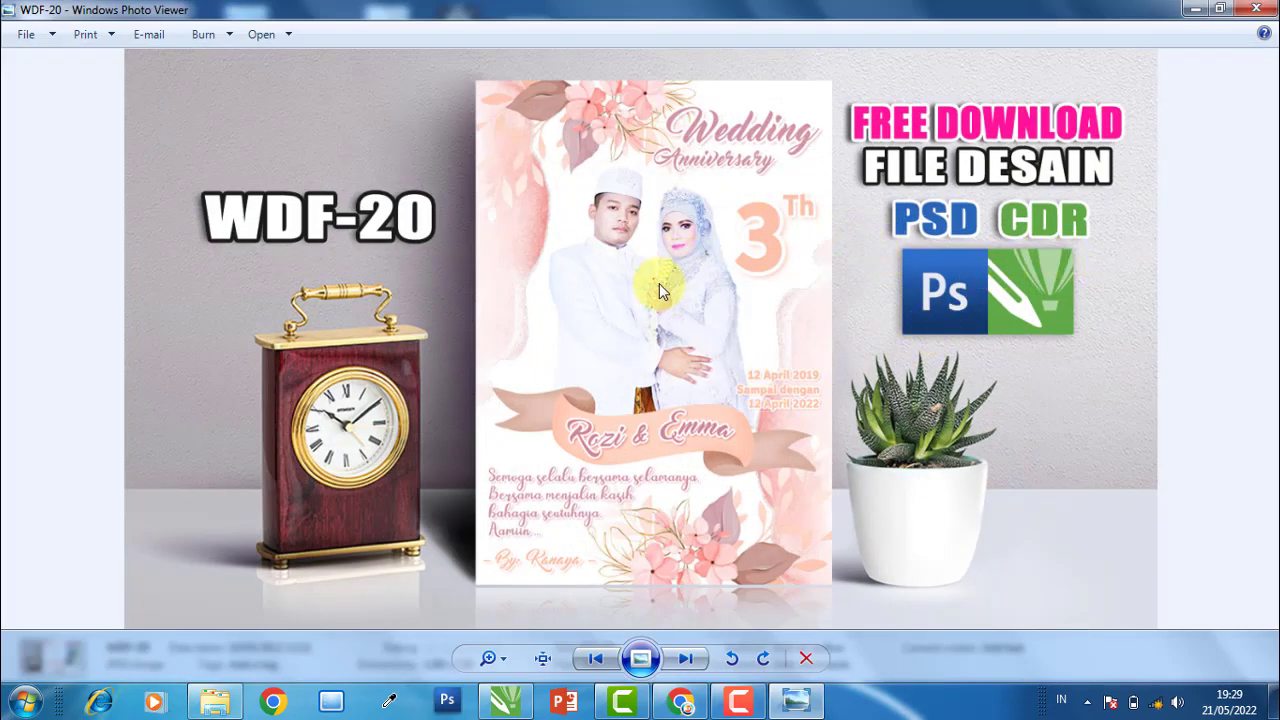
pyautogui.scroll(1, 683, 400)
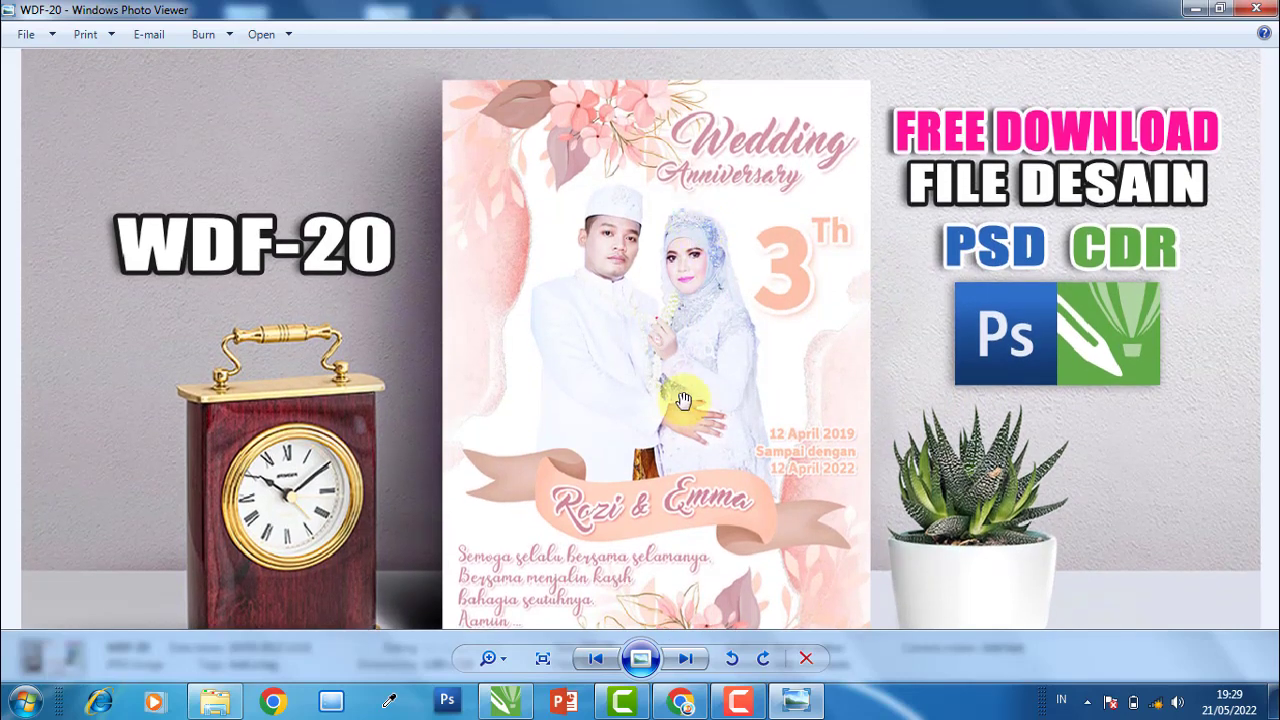
pyautogui.press('Down')
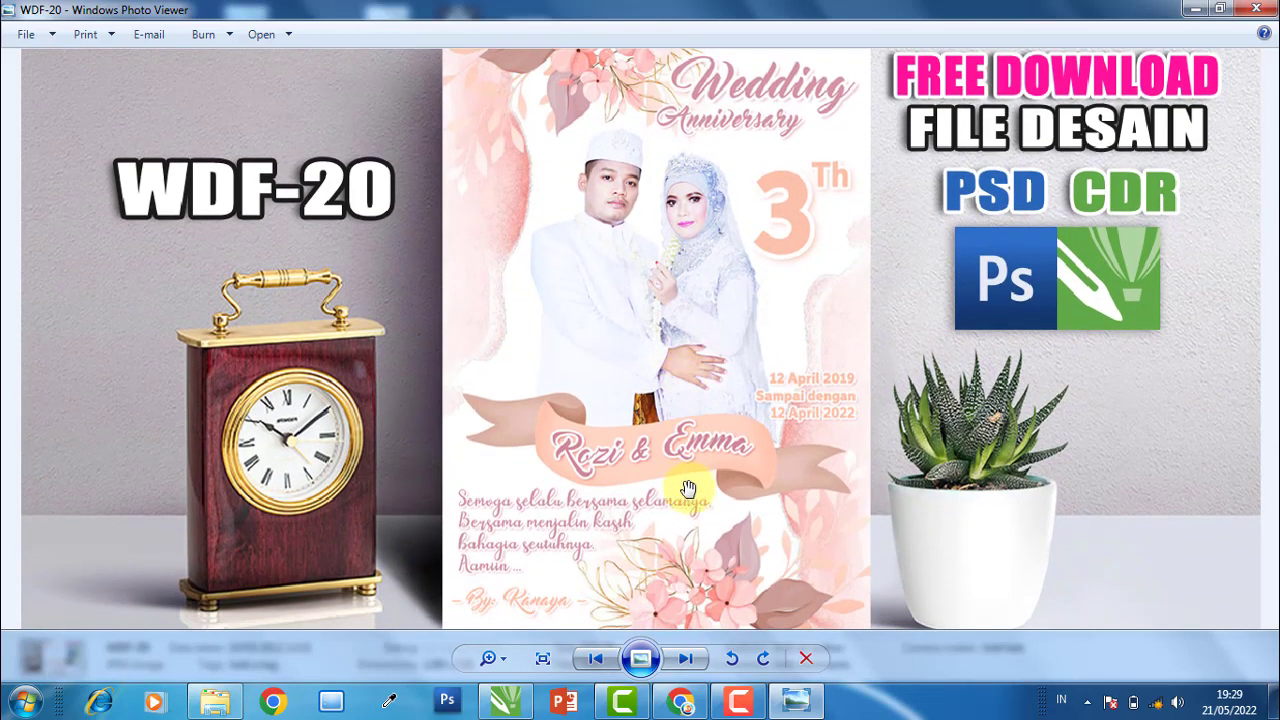
pyautogui.moveTo(688, 488); pyautogui.dragTo(666, 316)
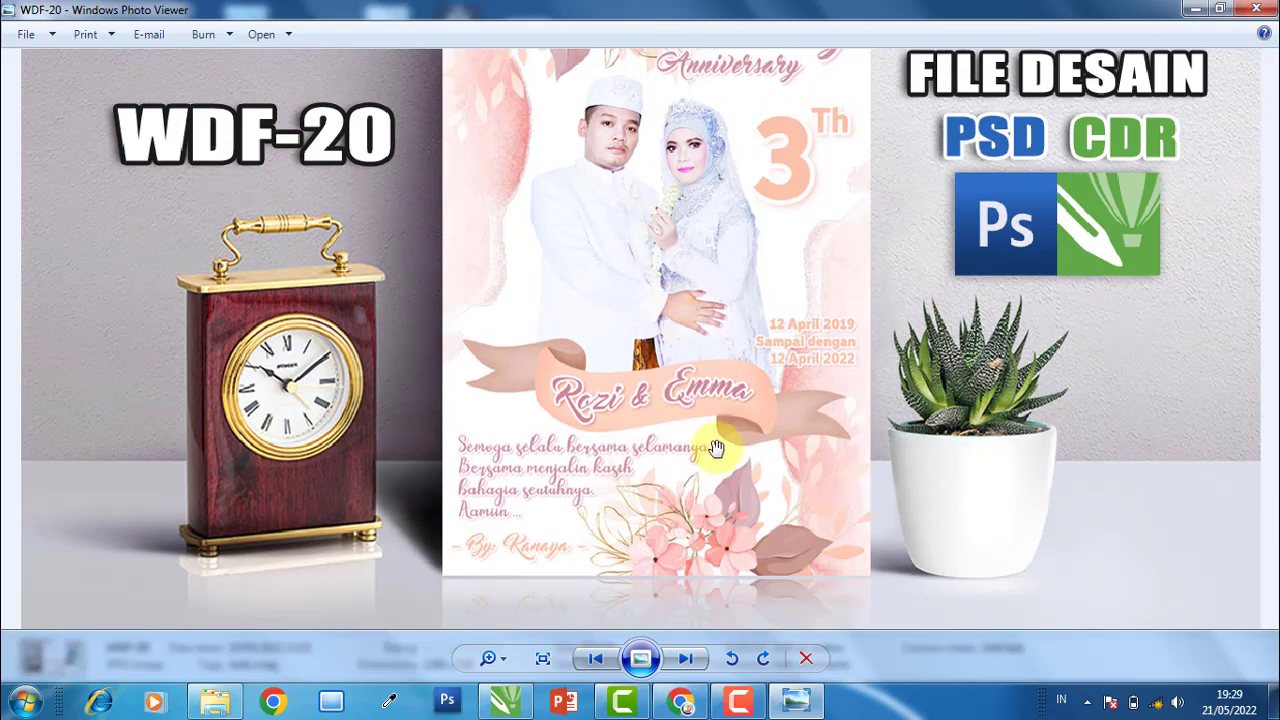
pyautogui.scroll(1, 690, 488)
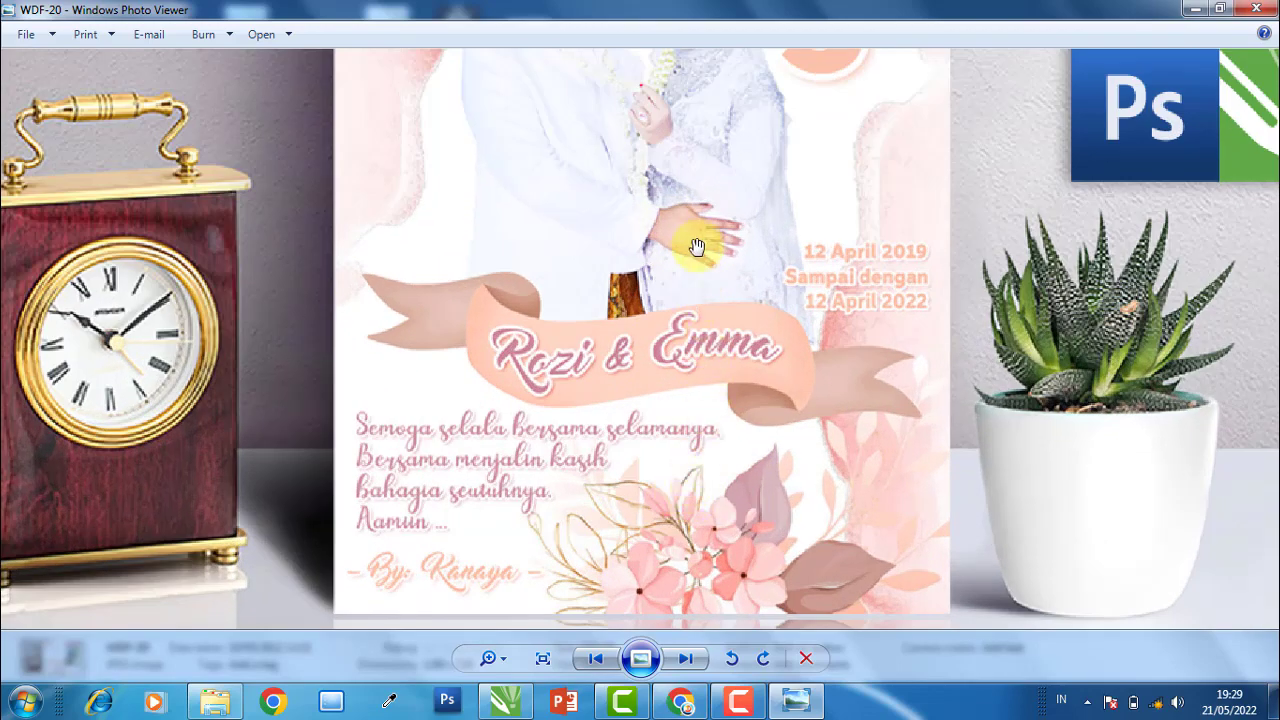
pyautogui.scroll(-1, 690, 320)
pyautogui.scroll(1, 680, 420)
pyautogui.scroll(1, 688, 440)
pyautogui.scroll(1, 695, 330)
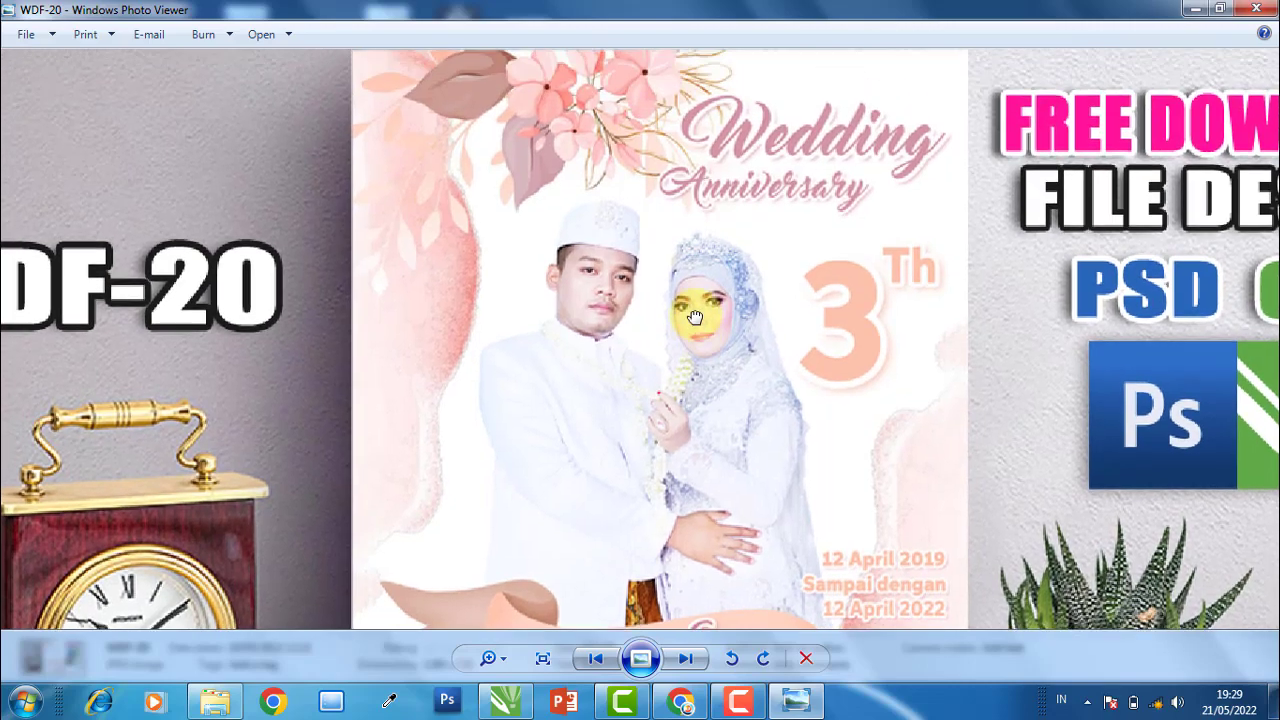
pyautogui.scroll(-3, 695, 290)
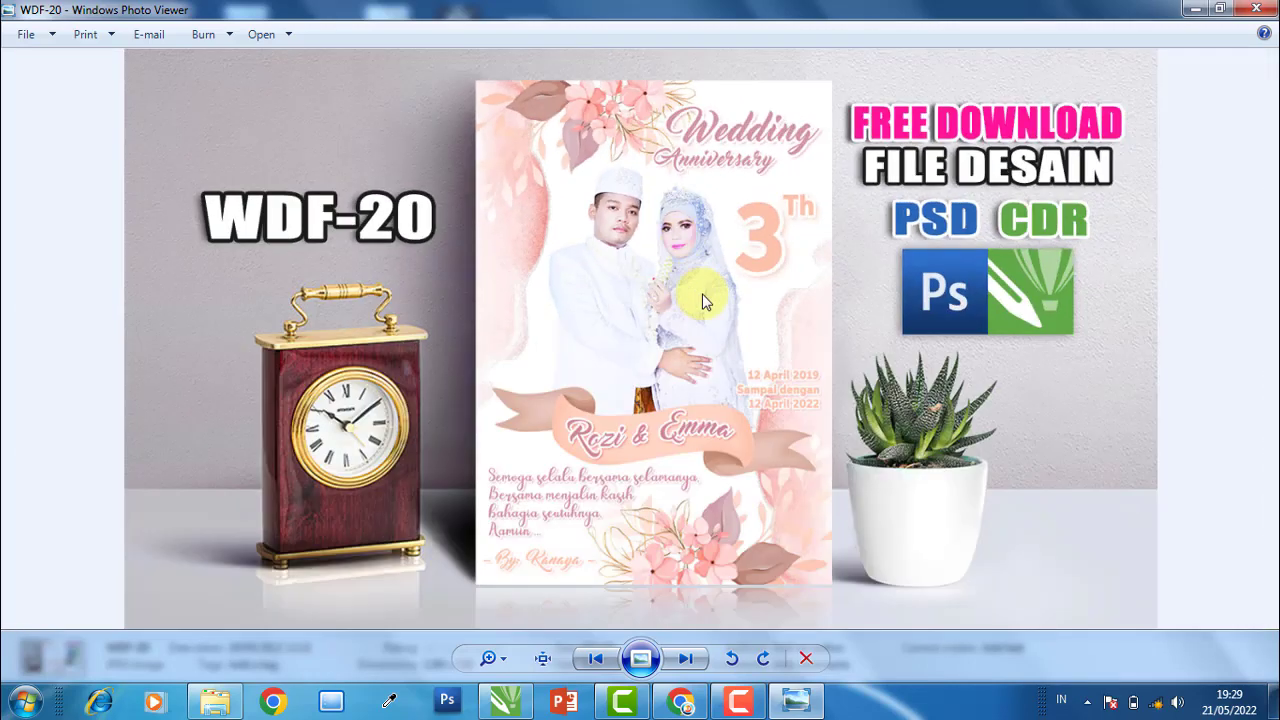
pyautogui.click(1256, 9)
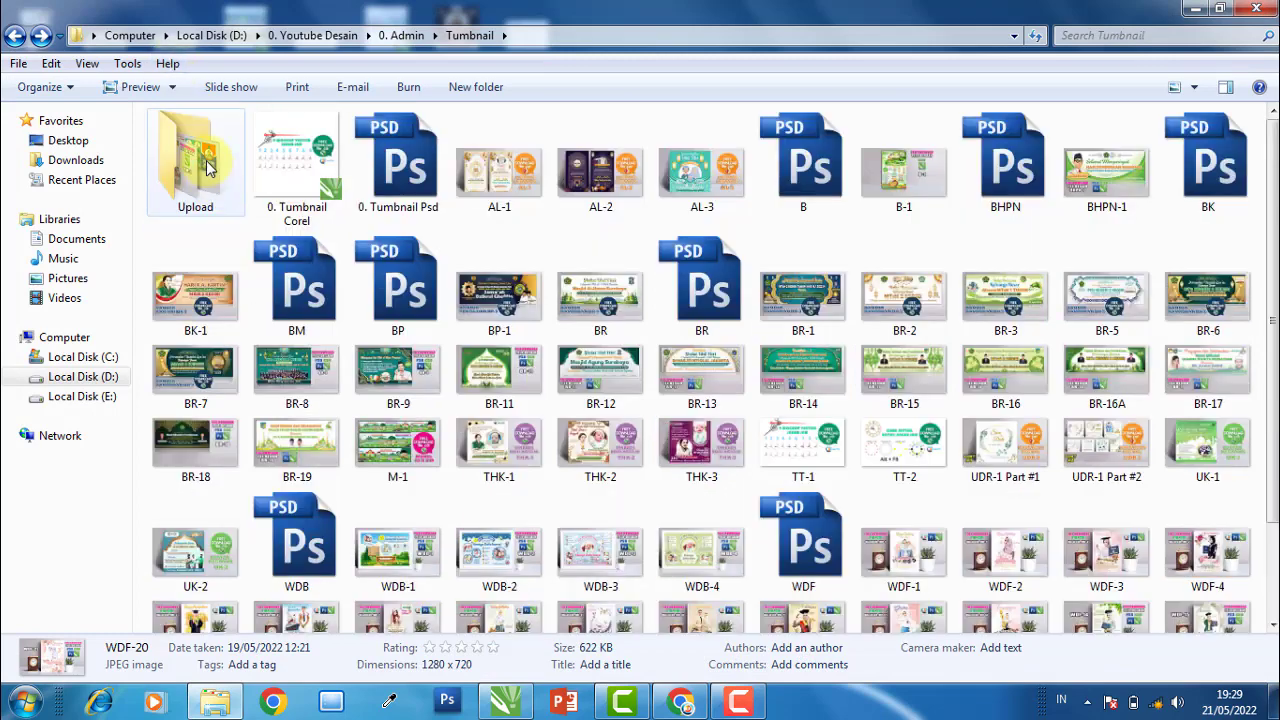
# Open the Upload folder, select the BM-6 to BM-8 previews, and minimize the window
pyautogui.doubleClick(207, 168)
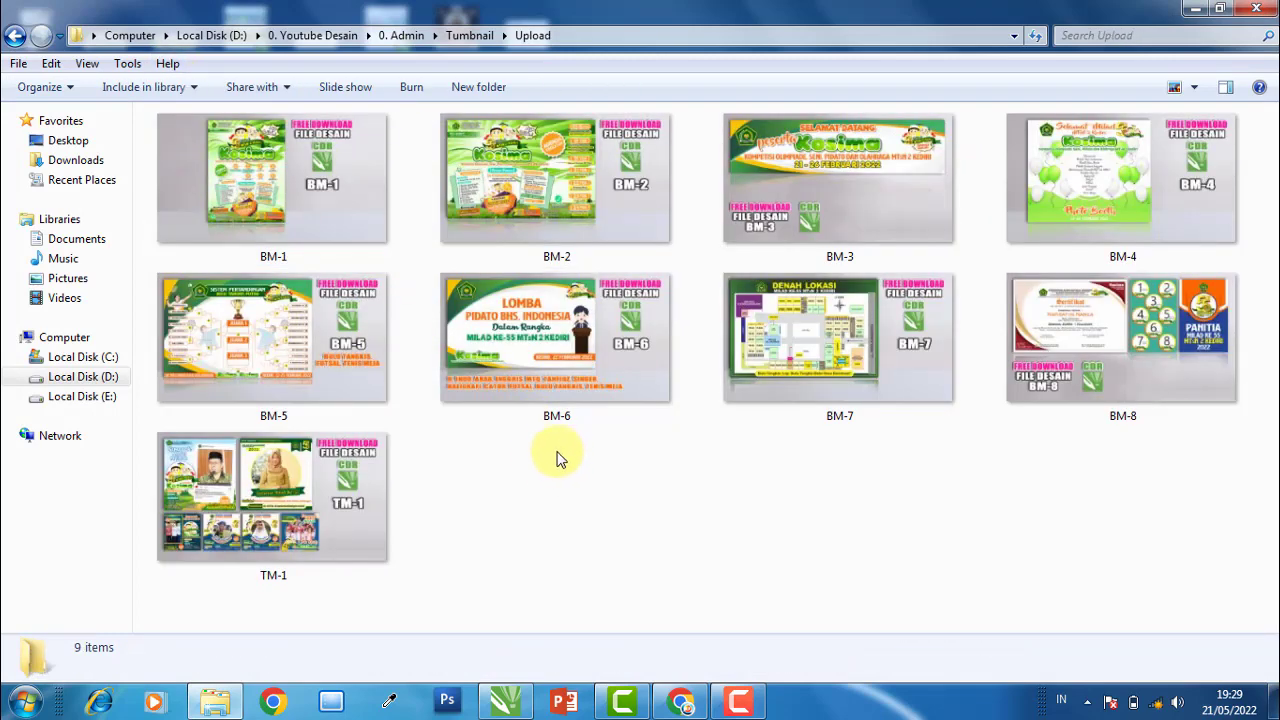
pyautogui.moveTo(538, 456)
pyautogui.mouseDown()
pyautogui.moveTo(1207, 351)
pyautogui.moveTo(1171, 437)
pyautogui.mouseUp()
pyautogui.click(1200, 10)
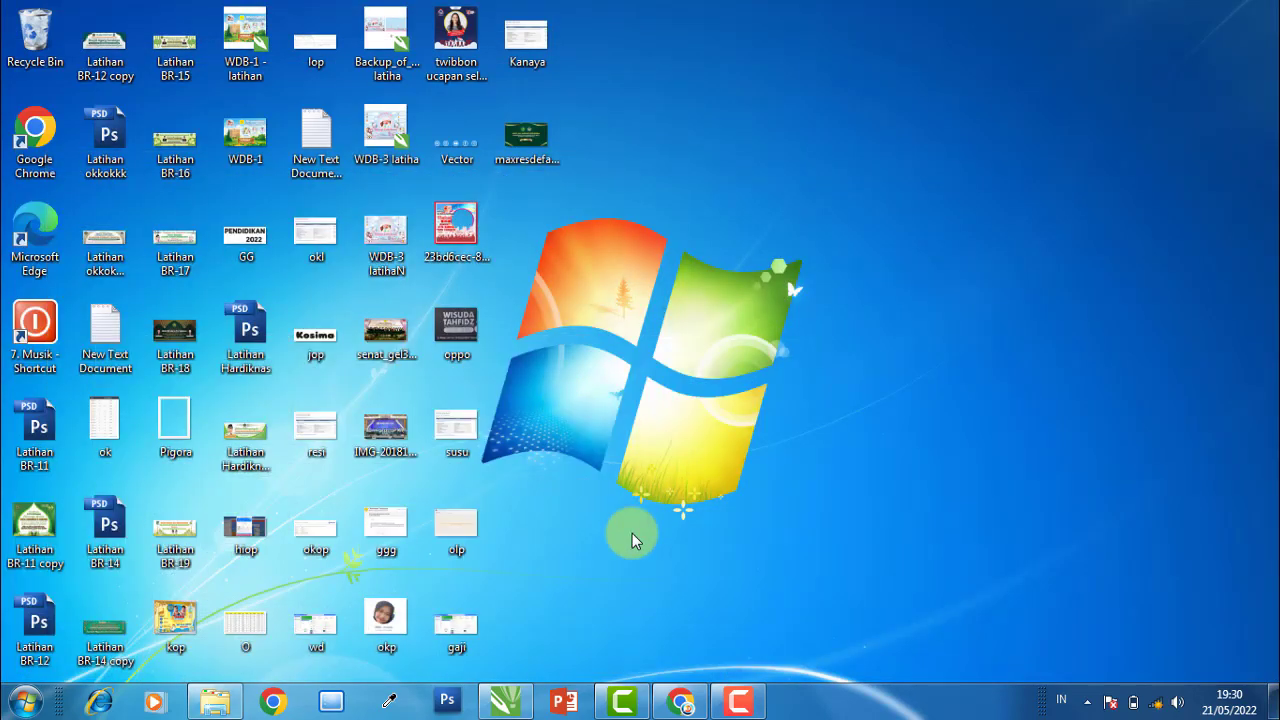
# Glance at CorelDRAW X7's Get Started screen, then bring the Upload folder back forward
pyautogui.click(508, 702)
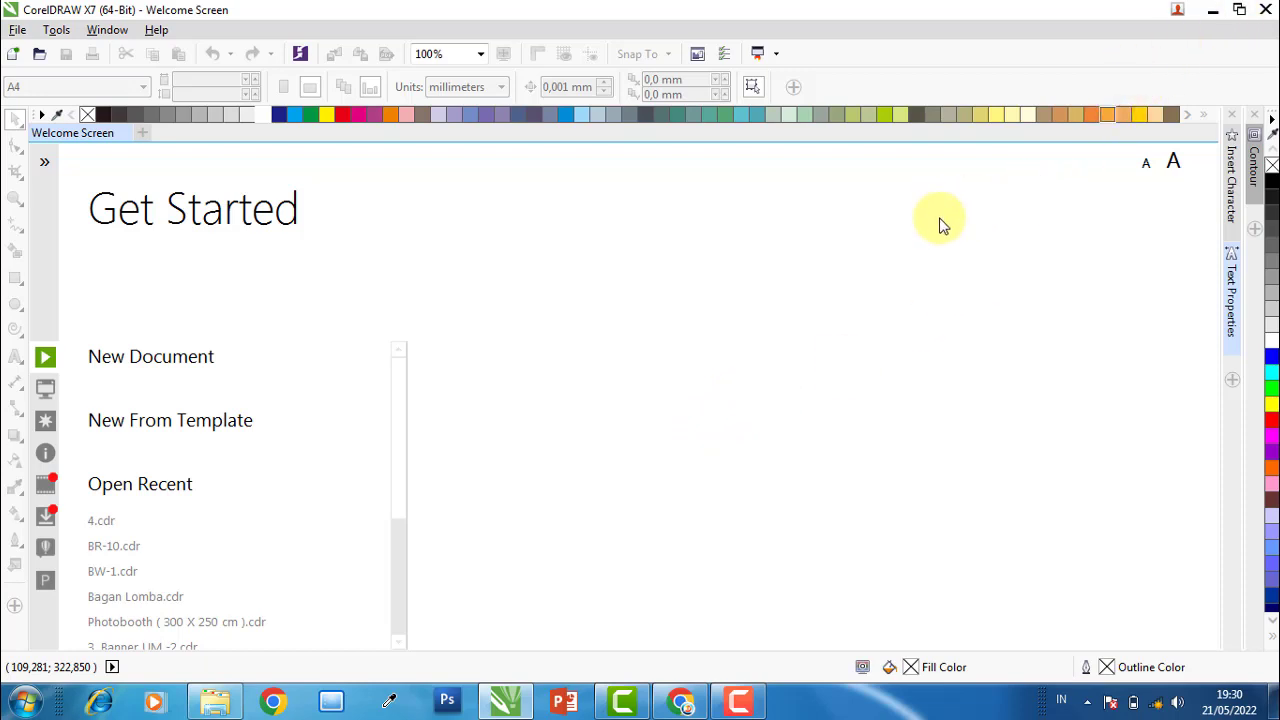
pyautogui.click(1212, 10)
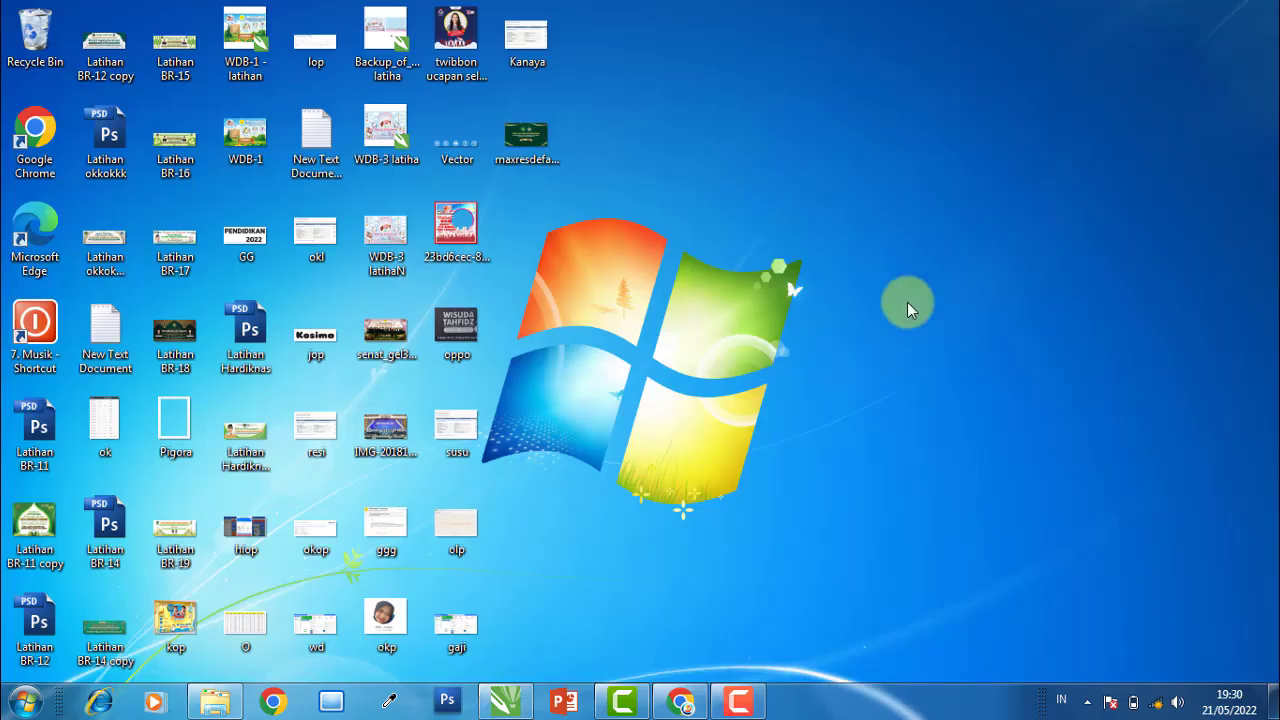
pyautogui.click(508, 700)
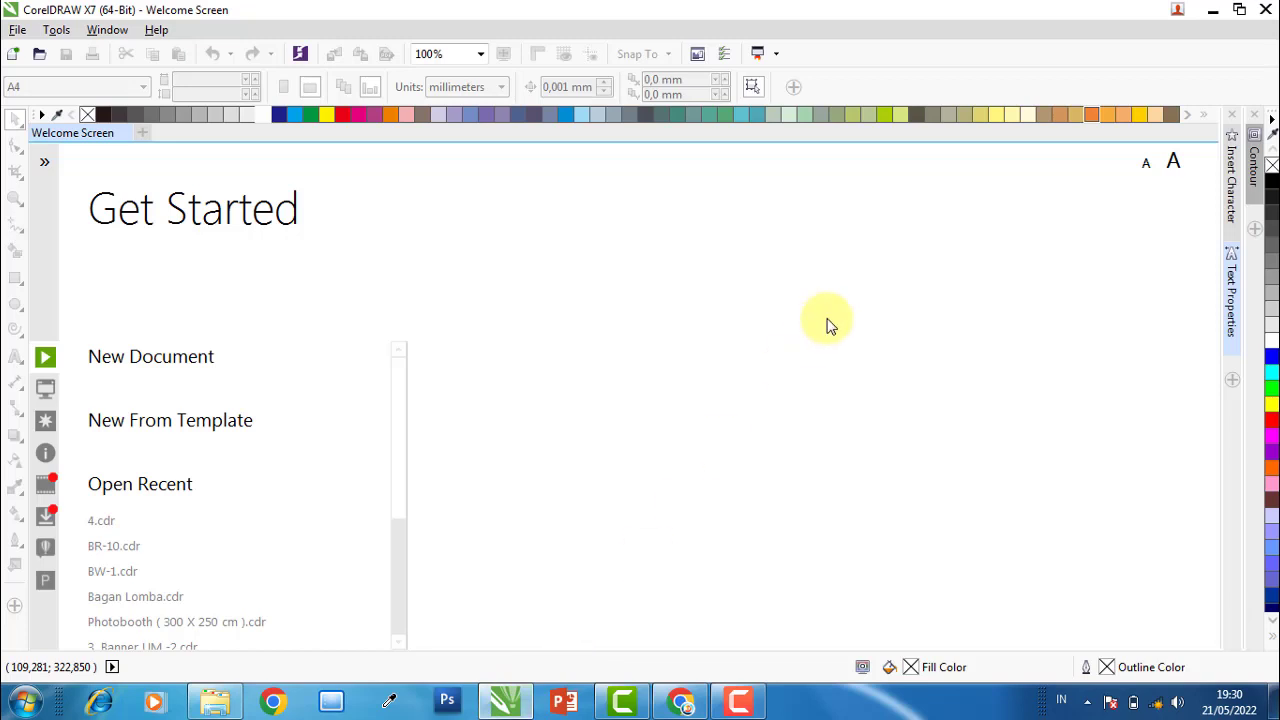
pyautogui.click(222, 704)
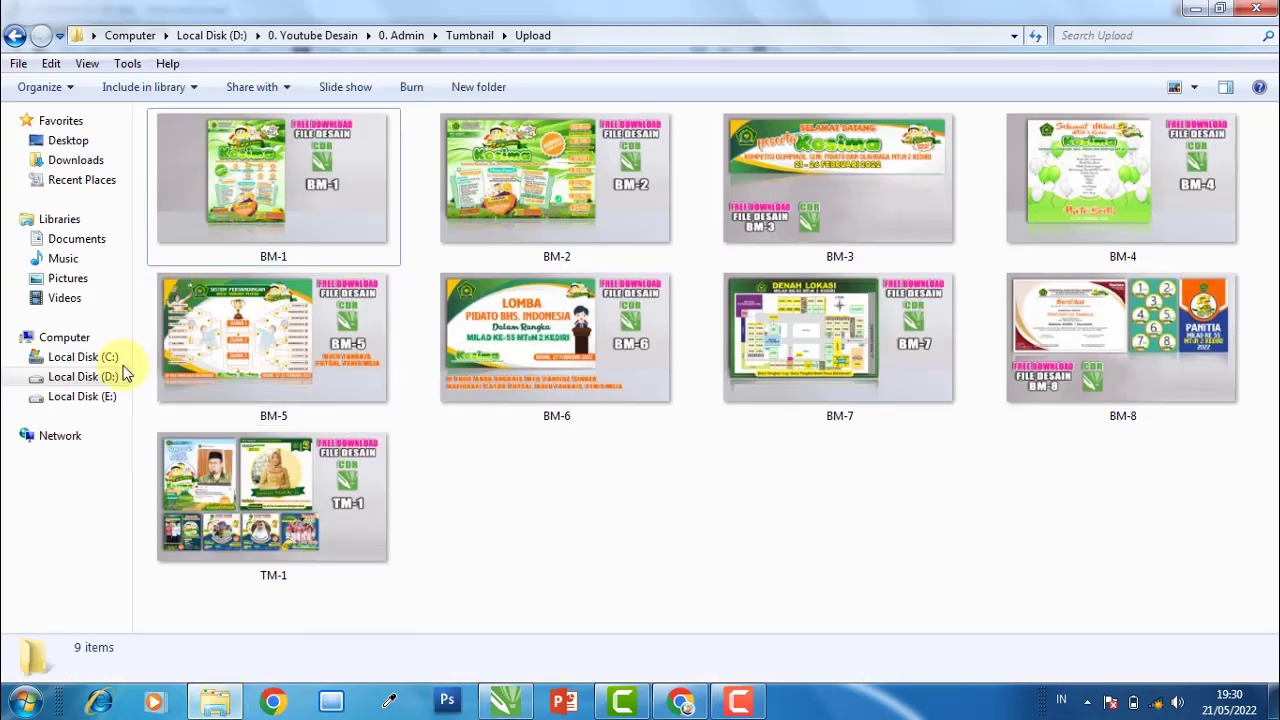
# Navigate to D:\0. Youtube Desain\3. Tutorial desain Banner\BM-6
pyautogui.click(118, 377)
pyautogui.doubleClick(220, 146)
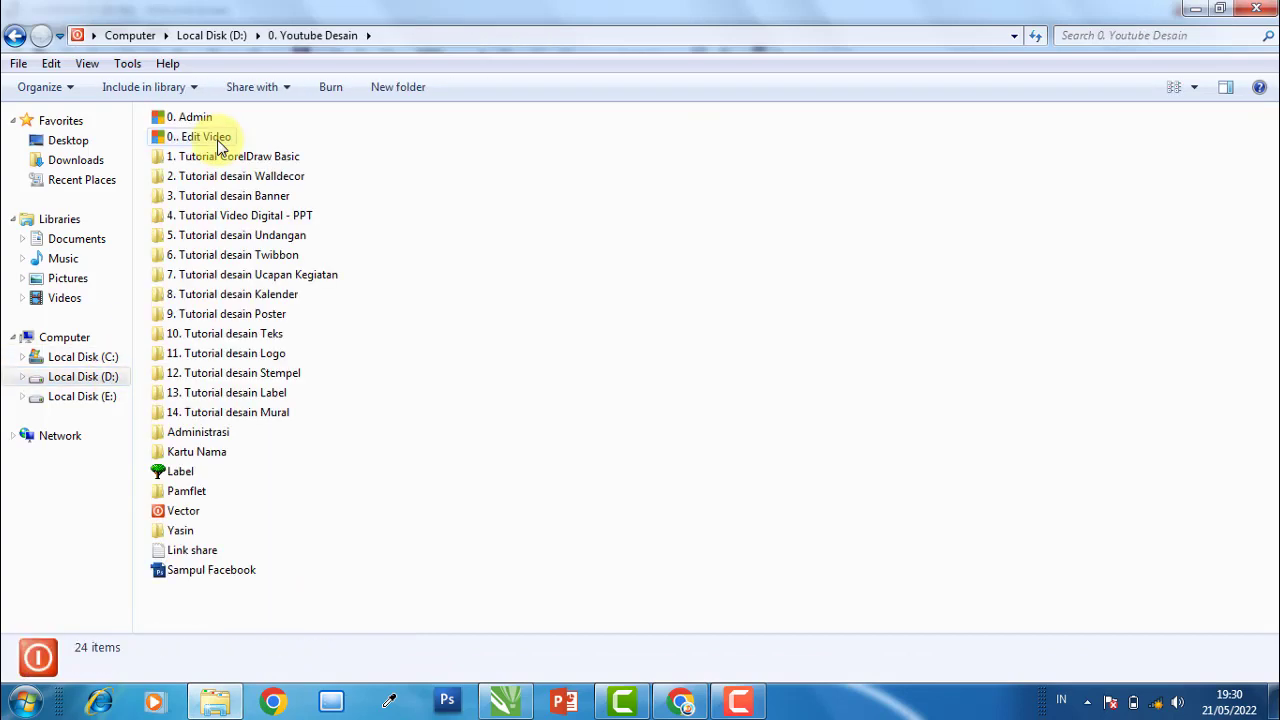
pyautogui.doubleClick(241, 196)
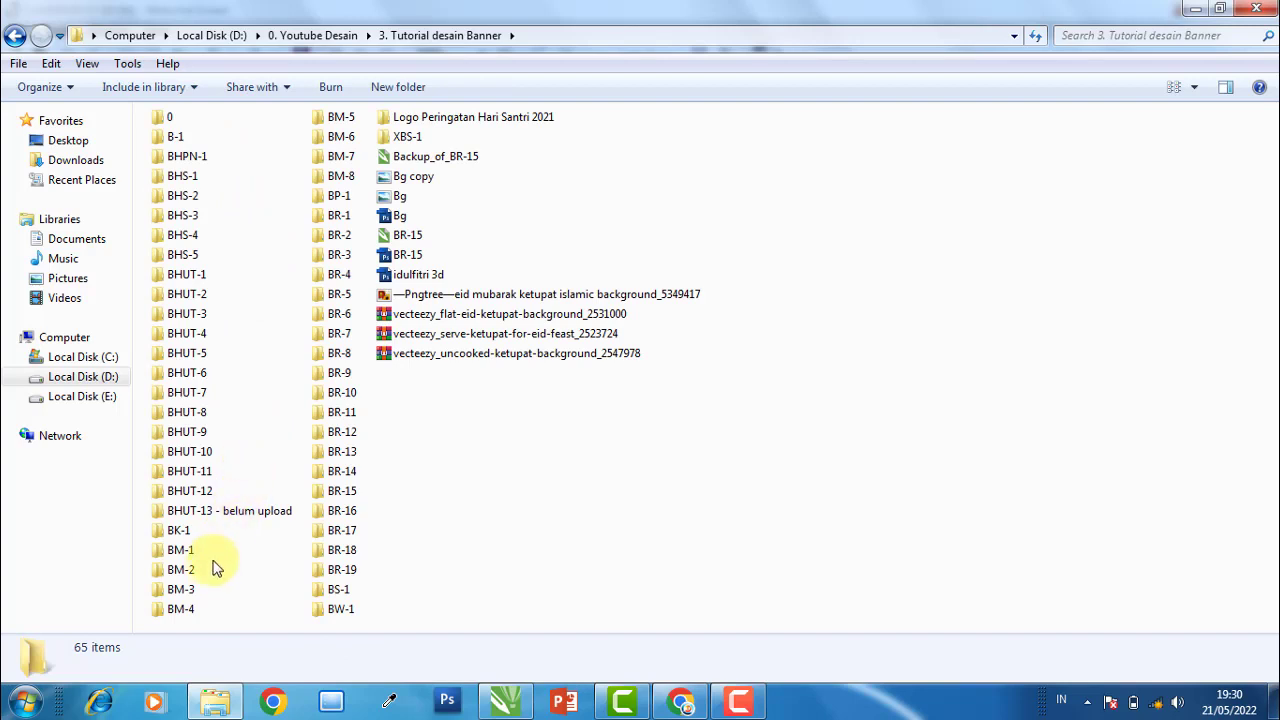
pyautogui.doubleClick(338, 117)
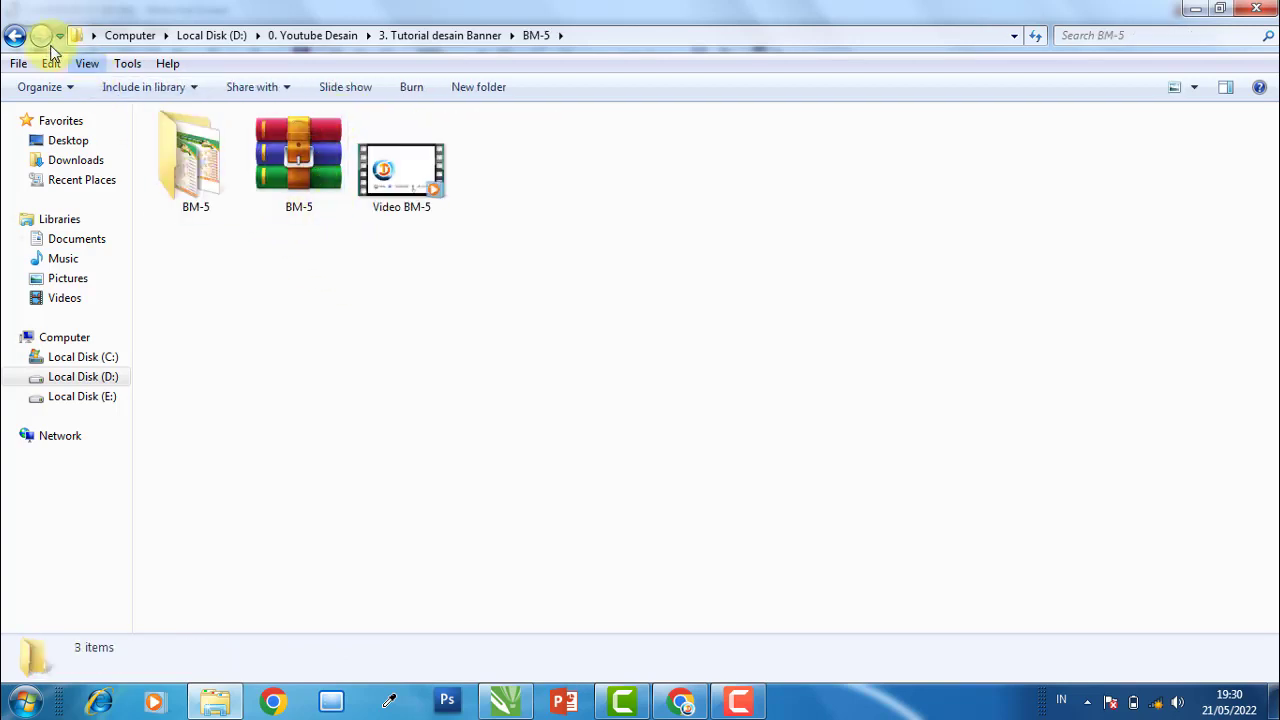
pyautogui.click(15, 35)
pyautogui.doubleClick(323, 140)
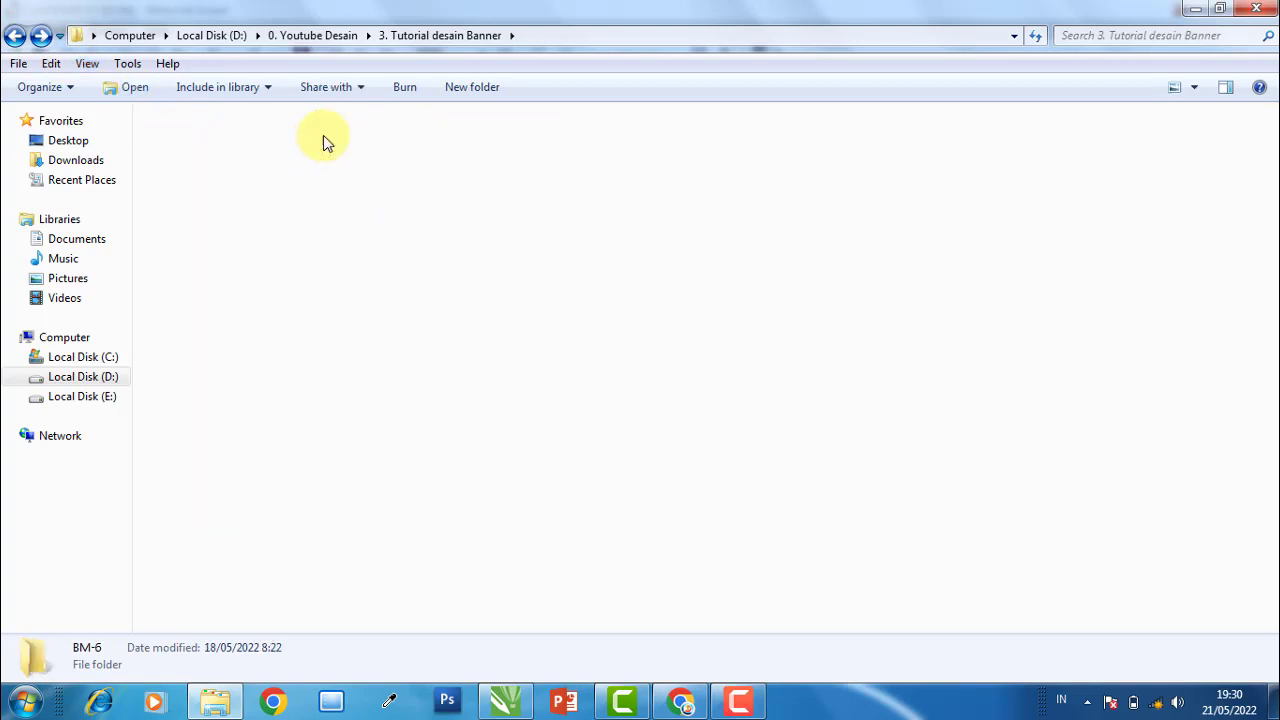
# Extract the BM-6 archive to BM-6\ and open the extracted folder
pyautogui.click(196, 145)
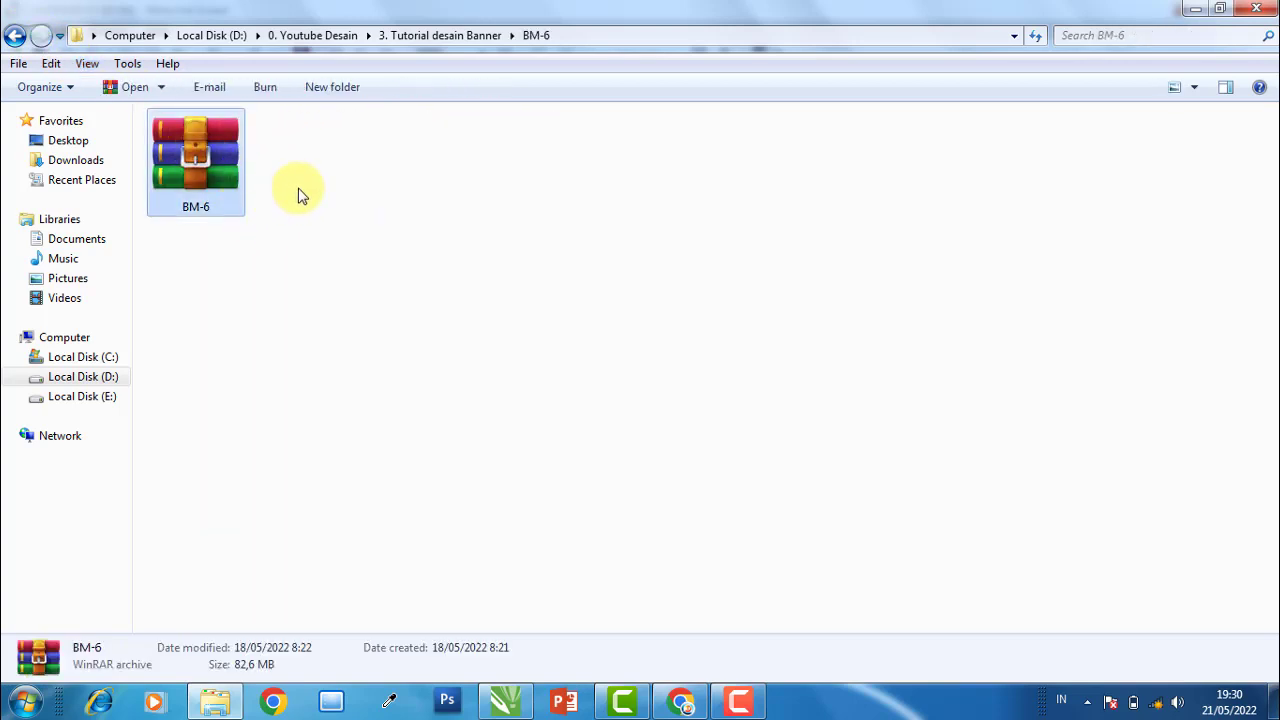
pyautogui.rightClick(200, 162)
pyautogui.click(284, 273)
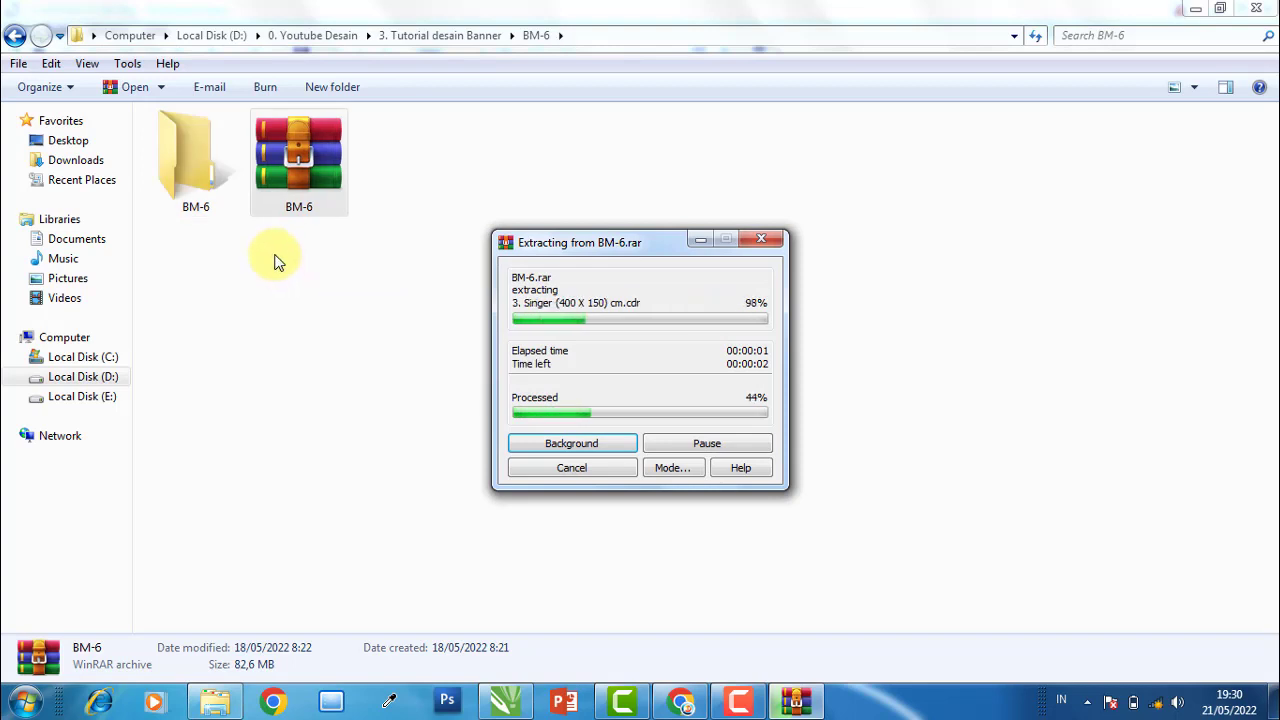
pyautogui.doubleClick(205, 180)
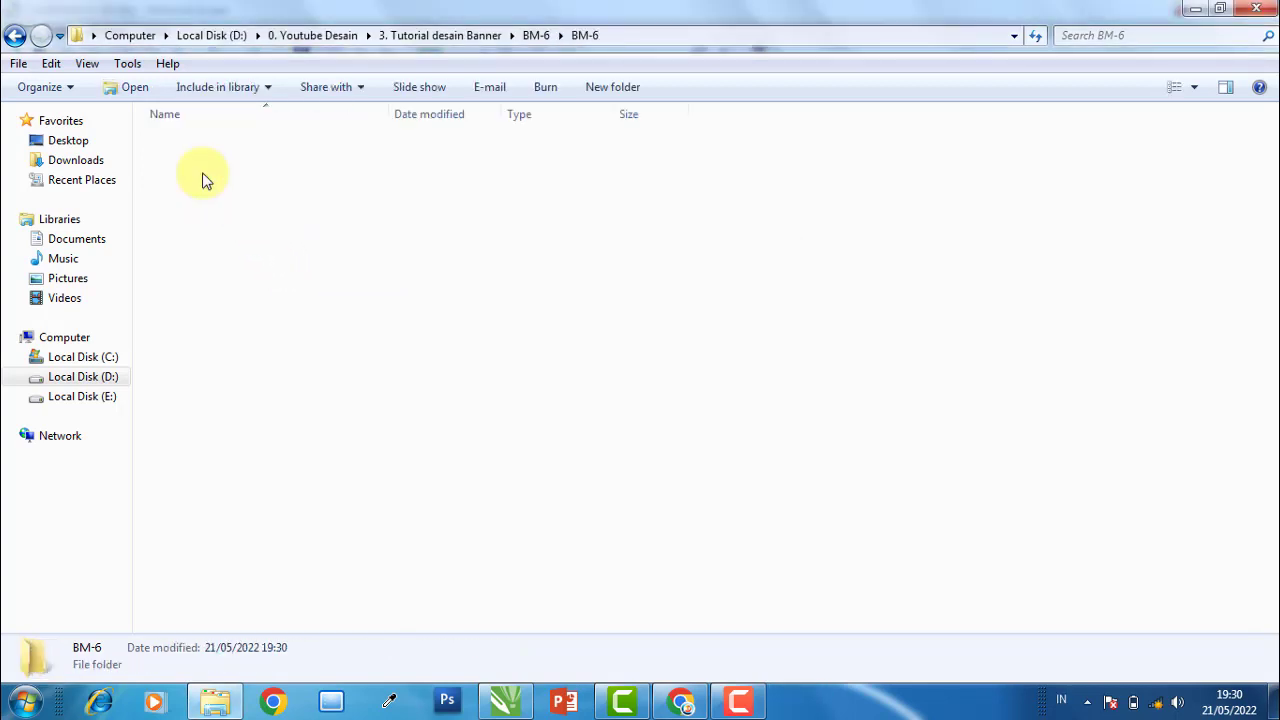
# Switch the BM-6 folder to Large Icons and check the Font banner and Font logo folders
pyautogui.click(1194, 87)
pyautogui.click(1200, 52)
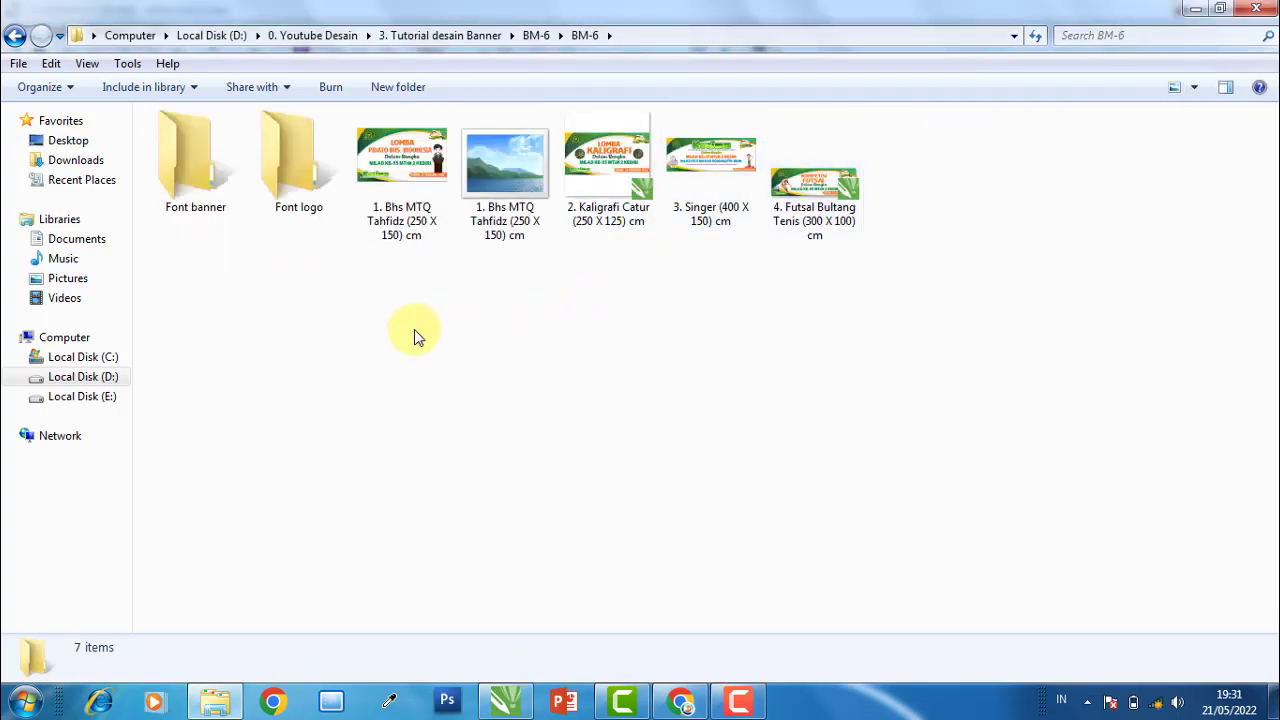
pyautogui.doubleClick(195, 160)
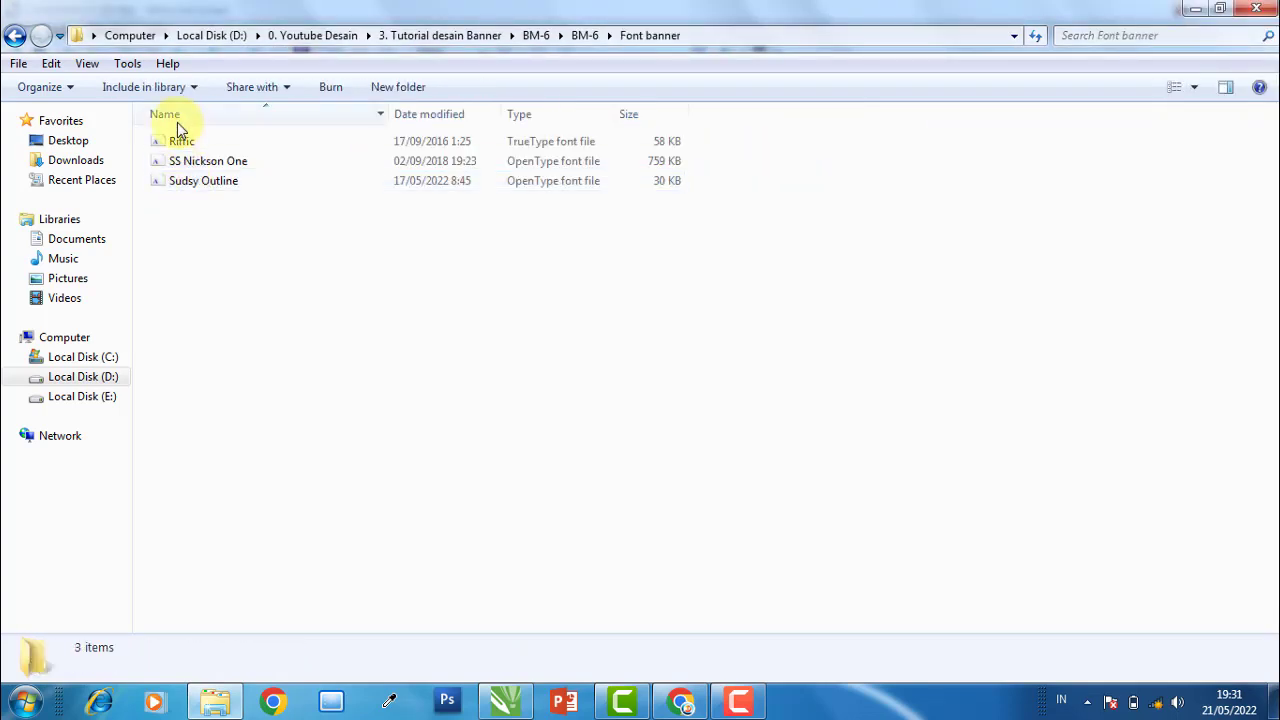
pyautogui.click(14, 35)
pyautogui.click(300, 180)
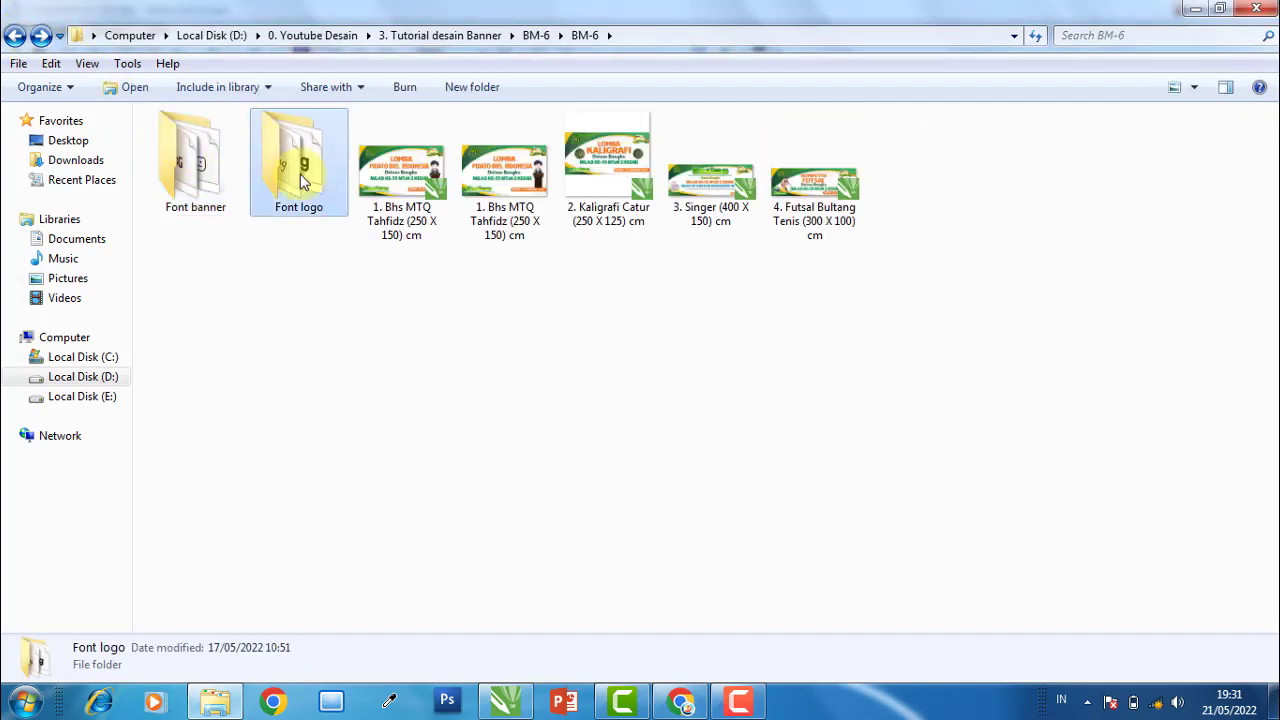
pyautogui.doubleClick(303, 180)
pyautogui.click(14, 35)
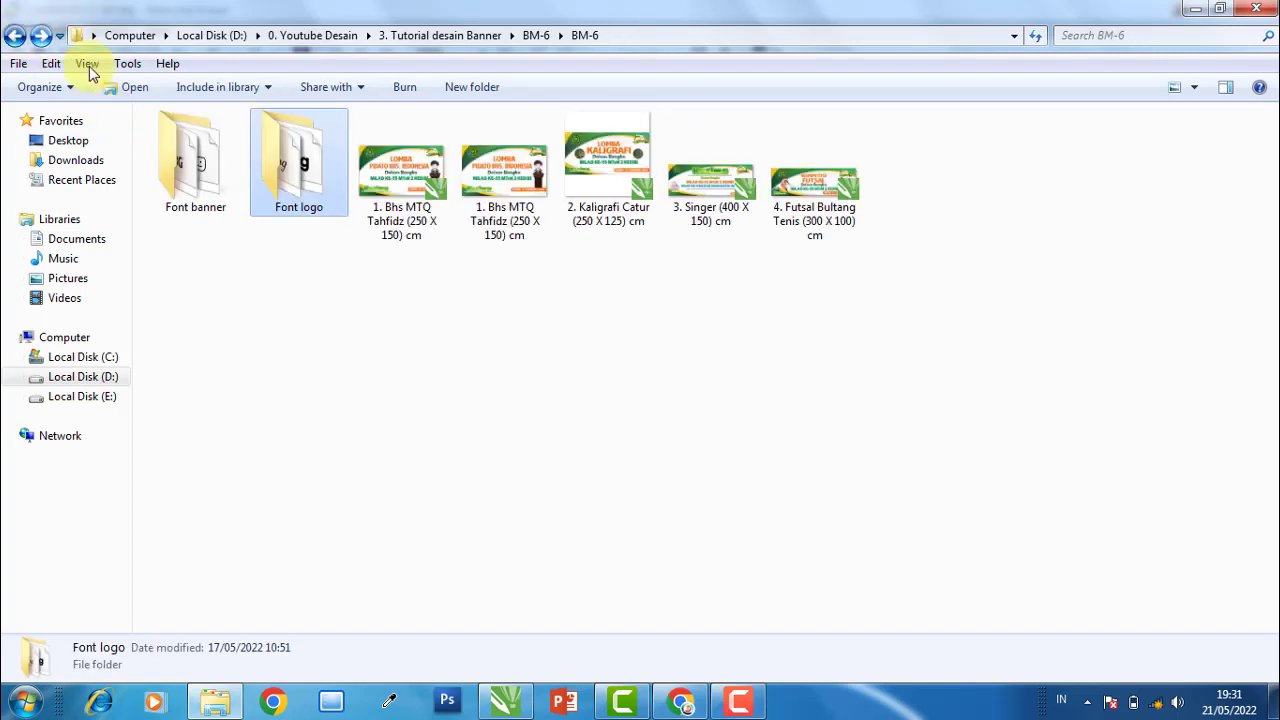
# Select the Bhs MTQ Tahfidz file and show the folder as Extra Large Icons
pyautogui.moveTo(435, 288); pyautogui.dragTo(447, 233)
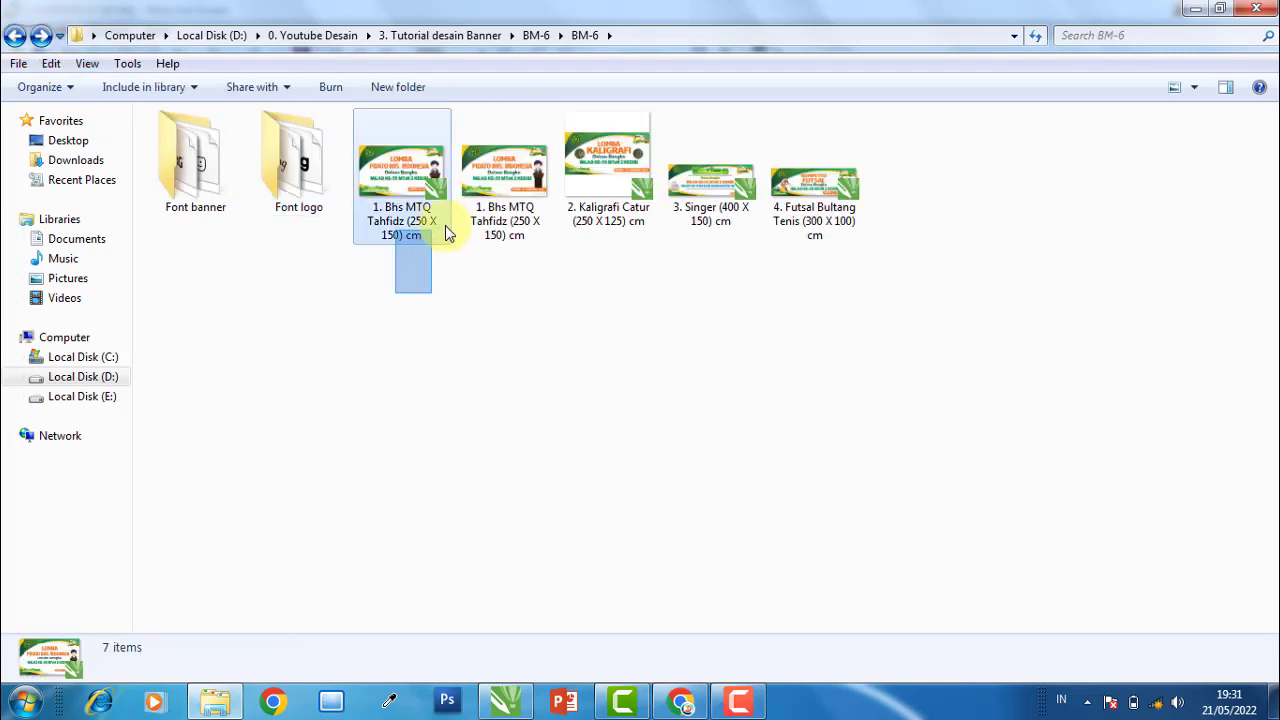
pyautogui.moveTo(447, 233); pyautogui.dragTo(530, 305)
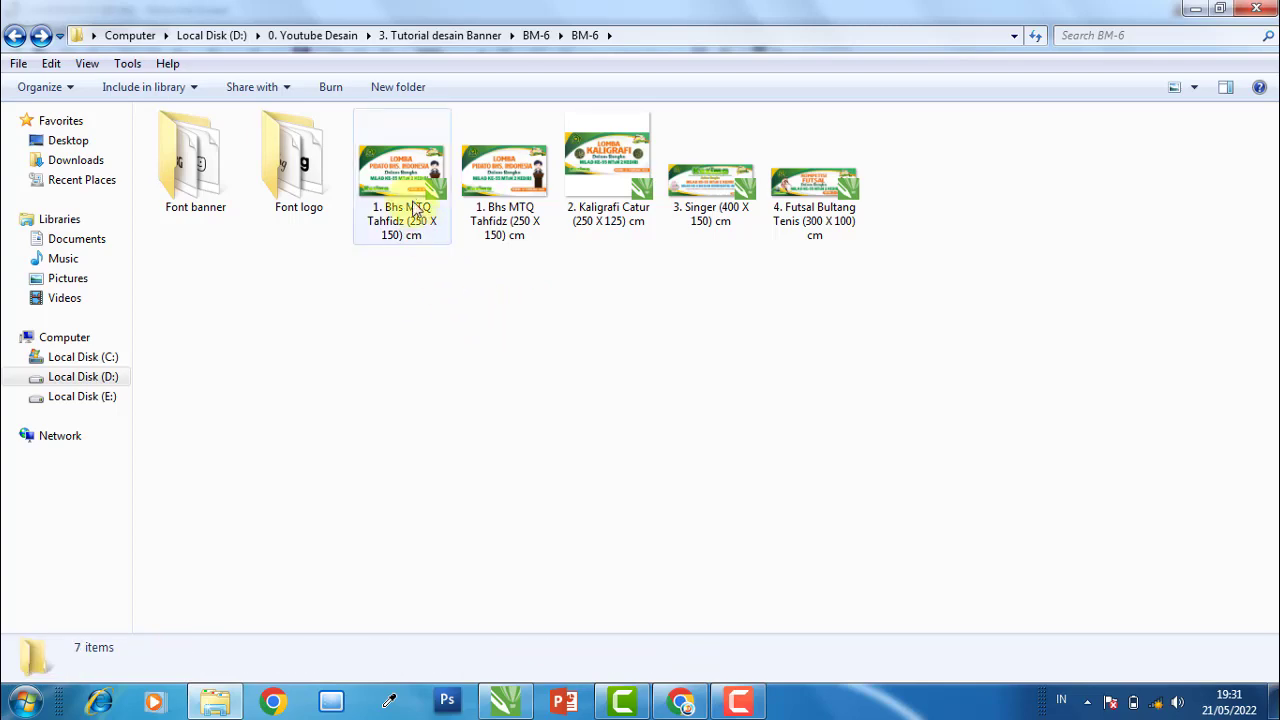
pyautogui.click(416, 210)
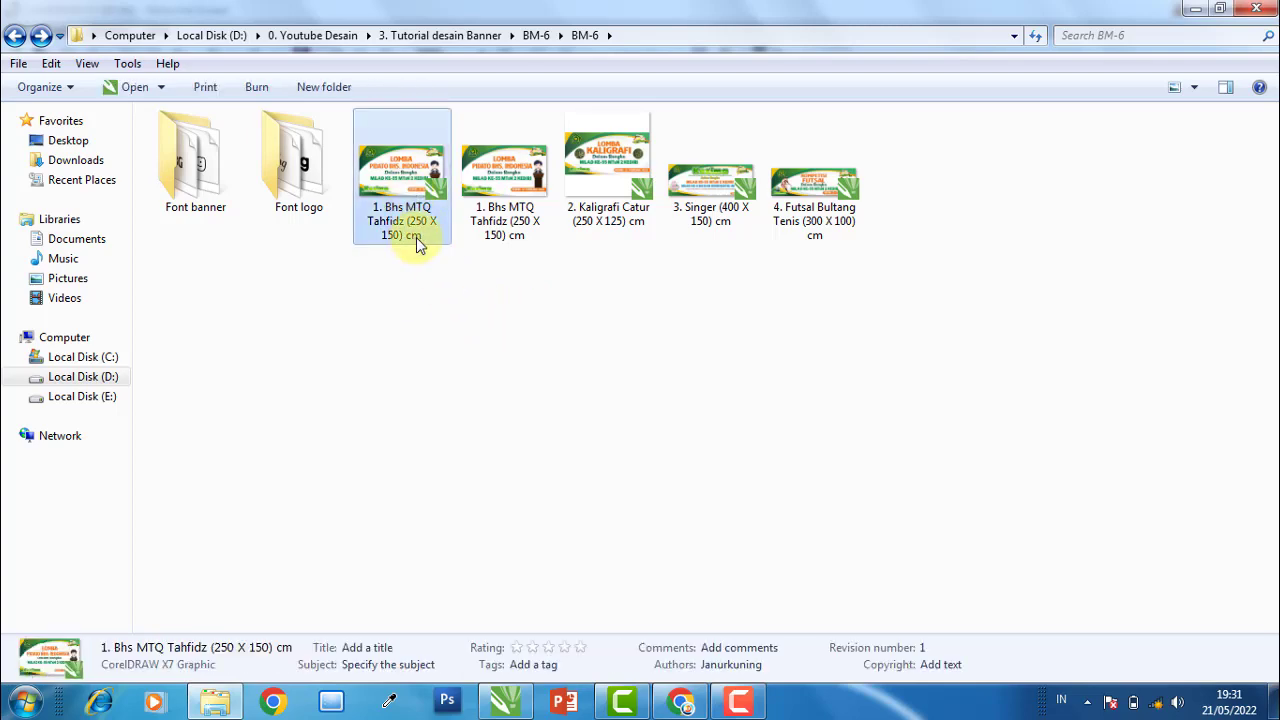
pyautogui.click(1195, 88)
pyautogui.click(1222, 54)
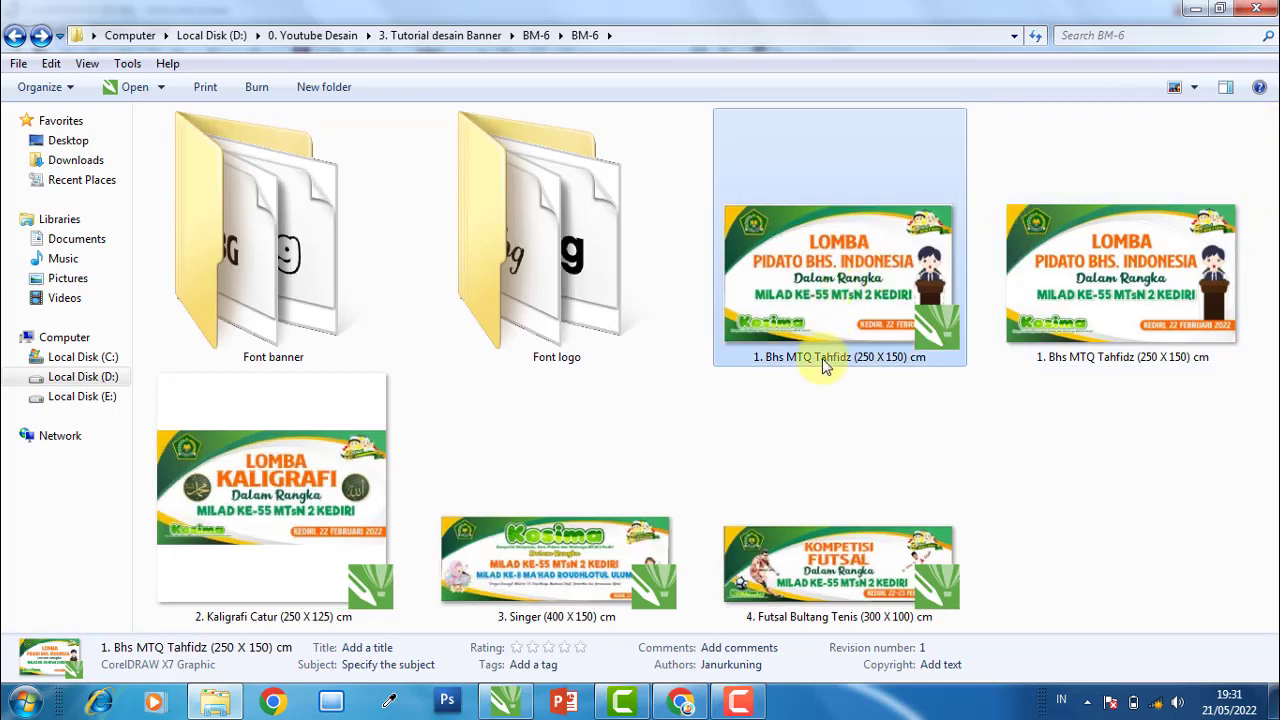
pyautogui.click(1118, 290)
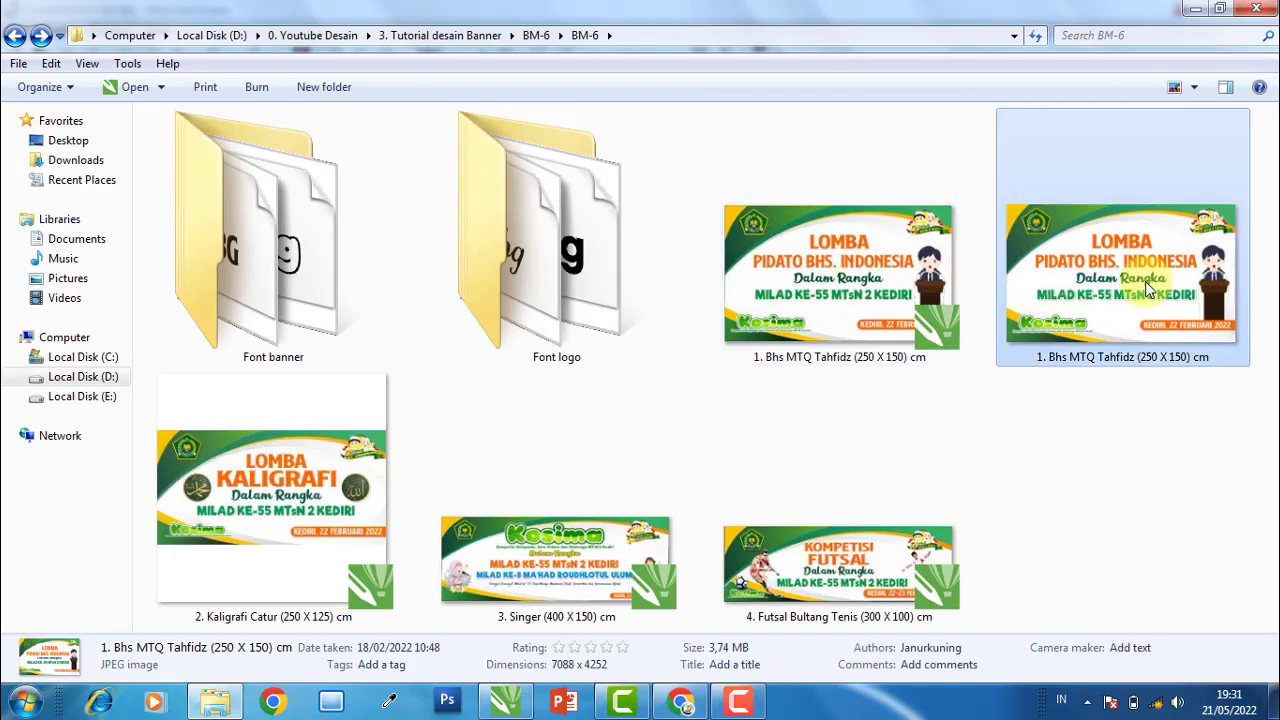
pyautogui.doubleClick(1120, 295)
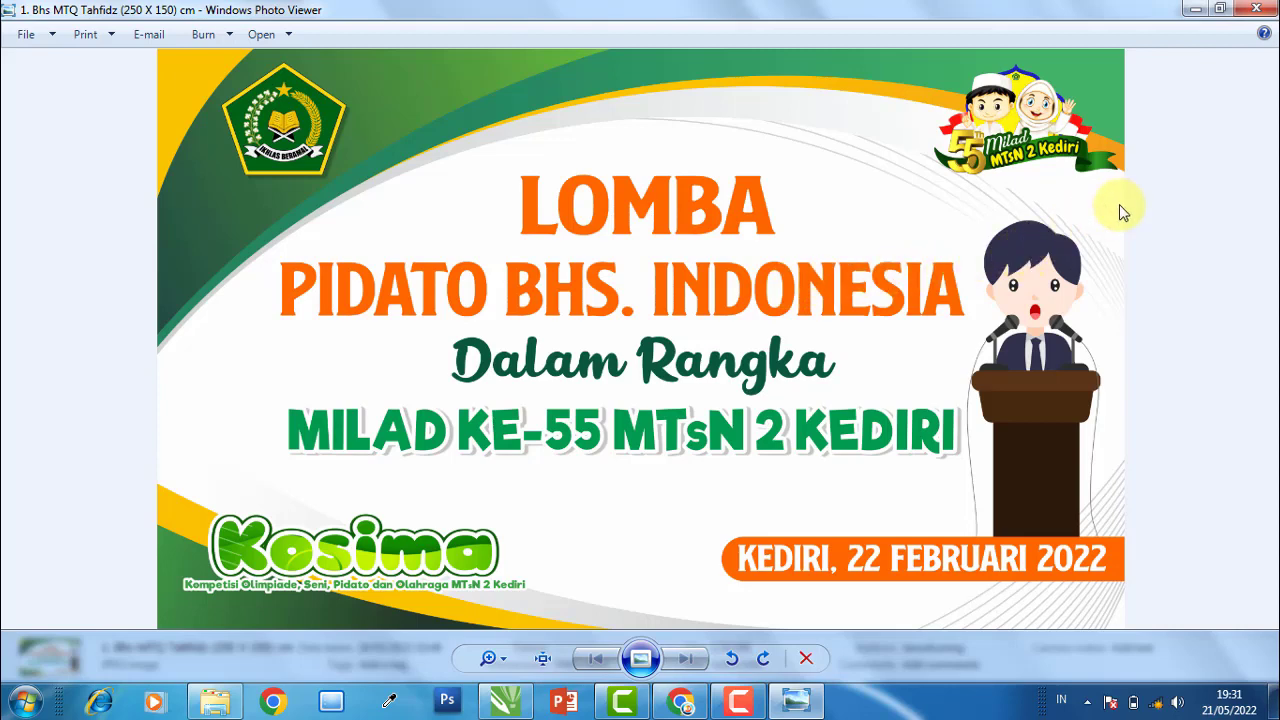
pyautogui.click(1265, 12)
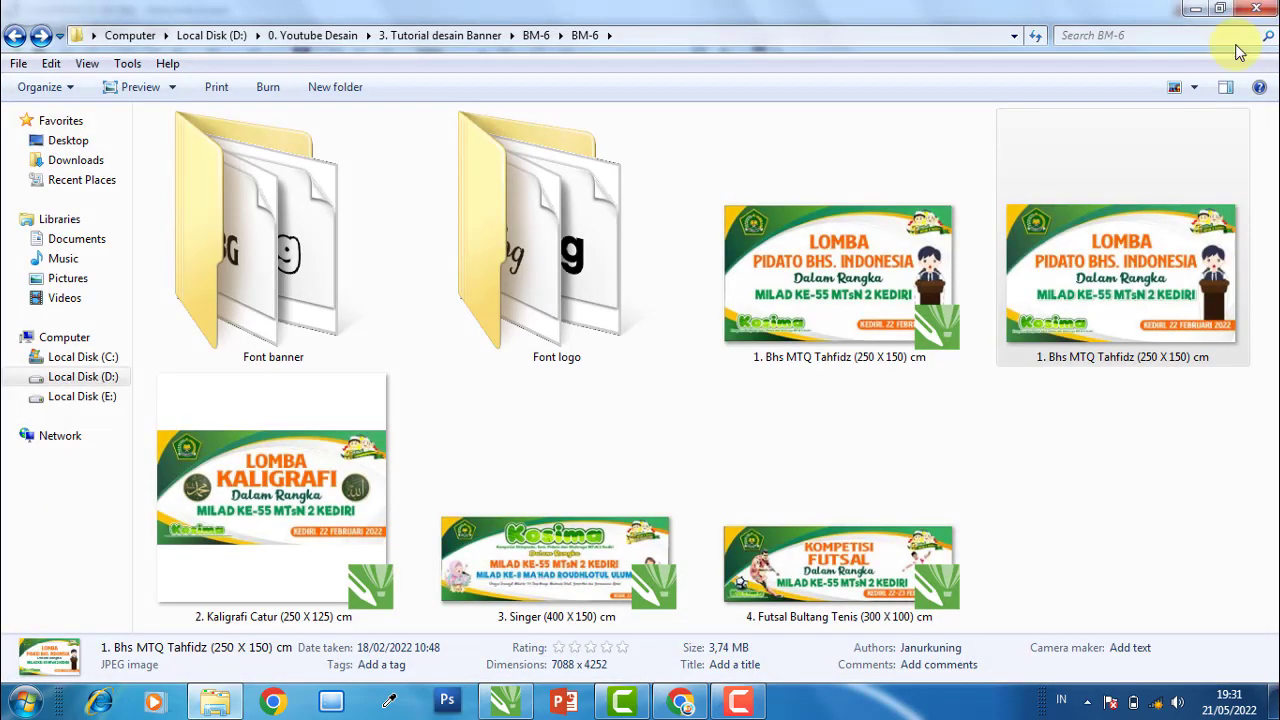
pyautogui.click(875, 305)
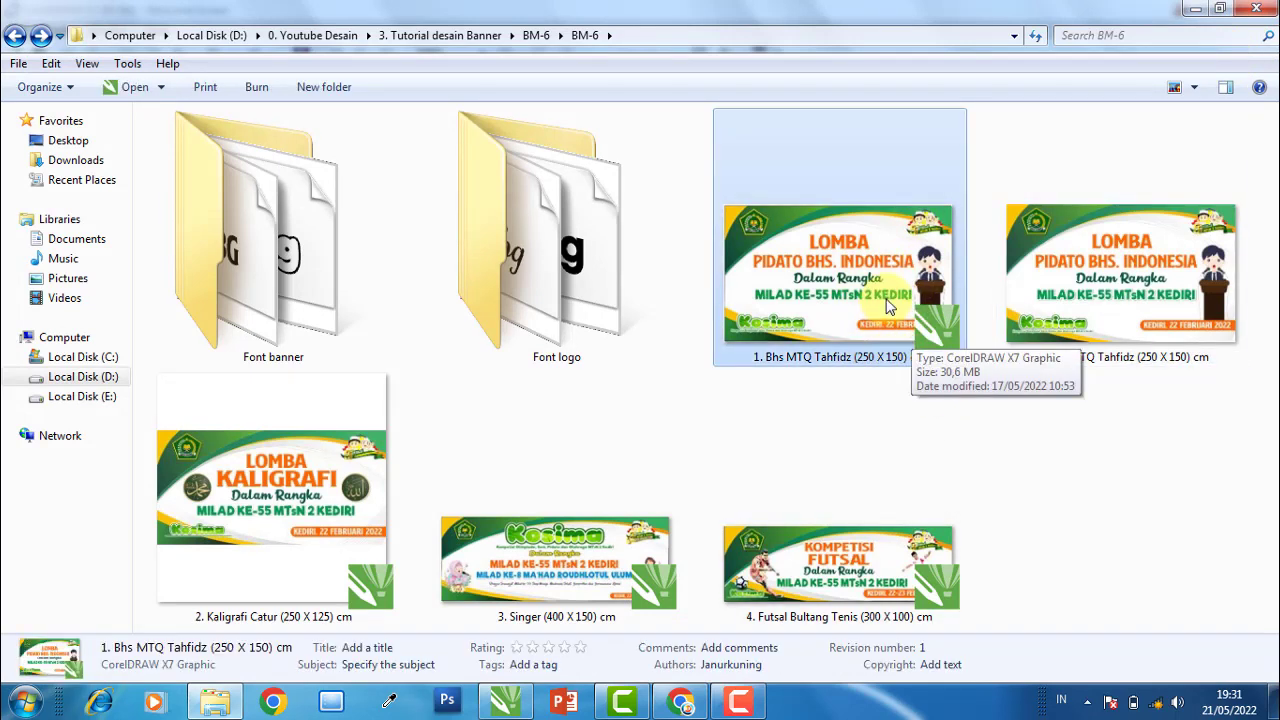
pyautogui.click(850, 513)
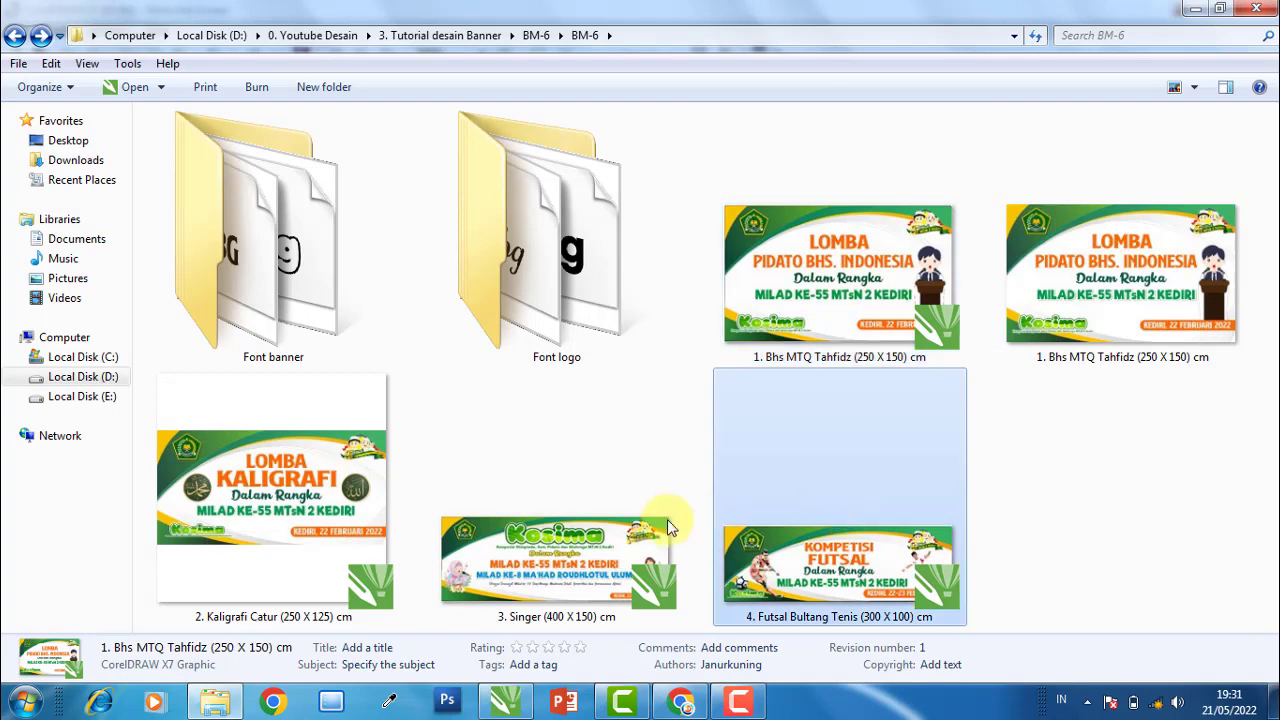
pyautogui.click(600, 512)
pyautogui.click(370, 495)
pyautogui.click(862, 288)
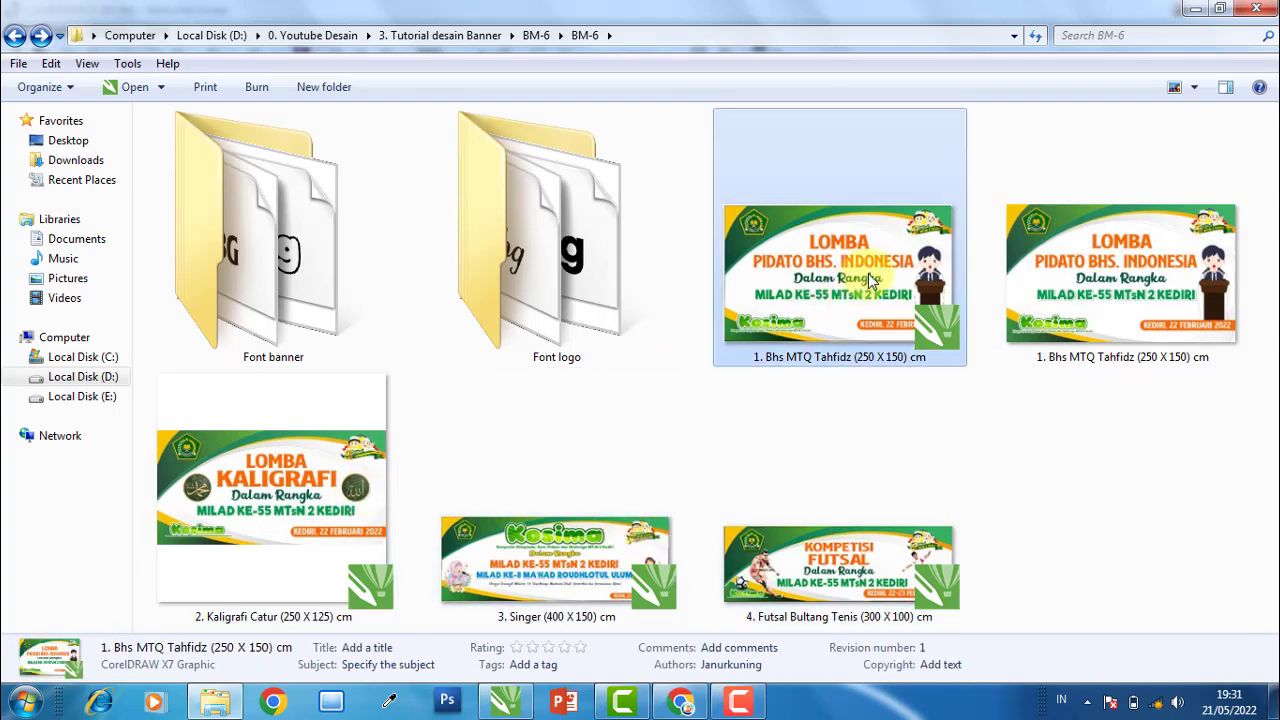
# Open 1. Bhs MTQ Tahfidz (250 X 150) cm in CorelDRAW and dismiss the colour-scheme prompt
pyautogui.doubleClick(870, 280)
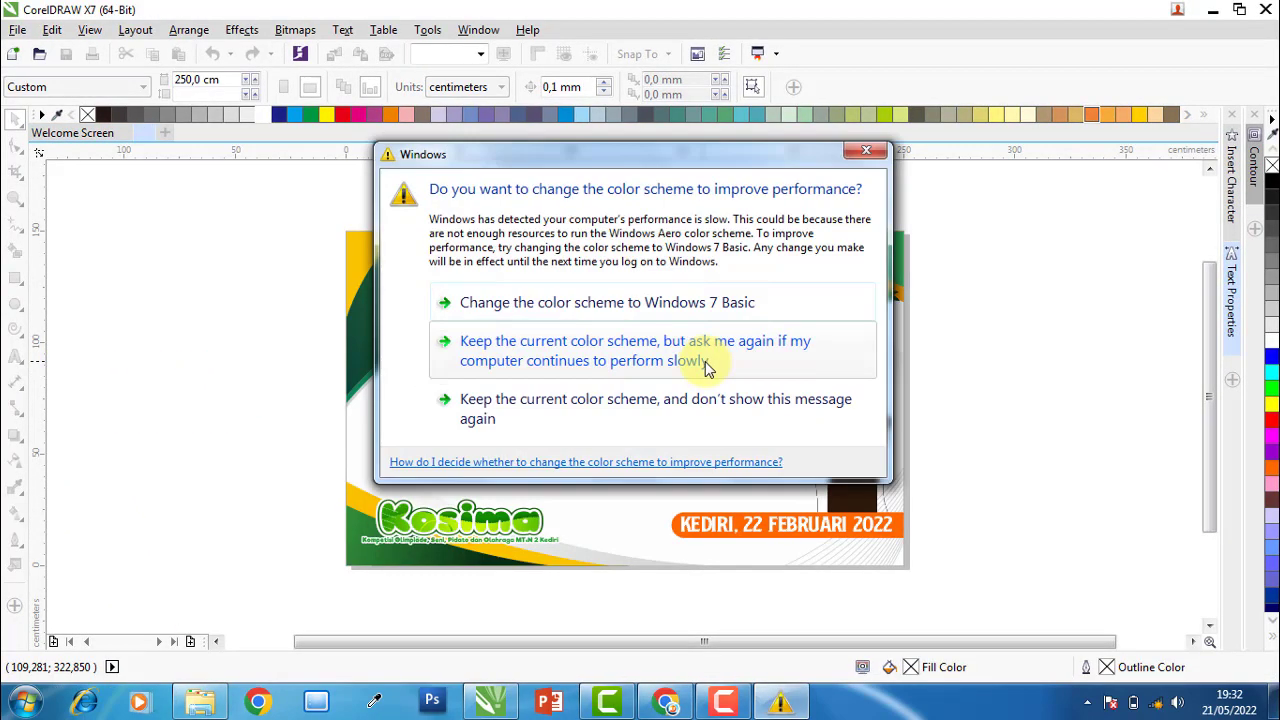
pyautogui.click(866, 153)
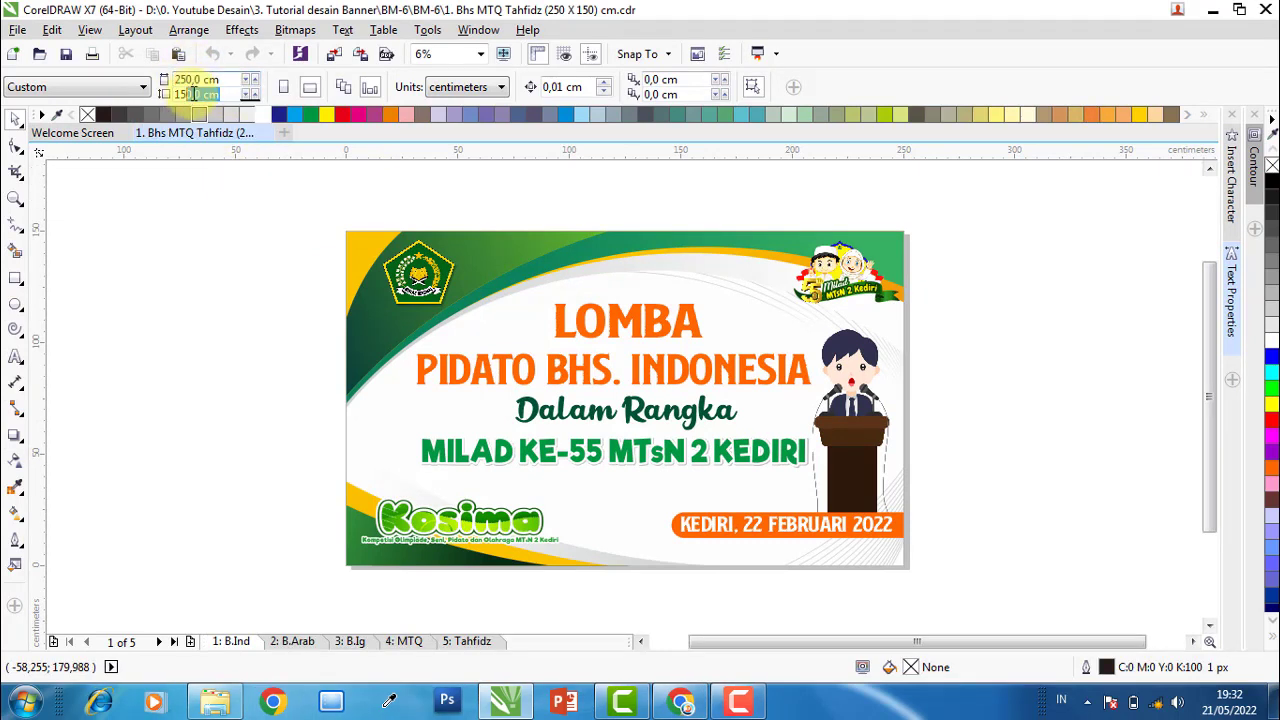
pyautogui.click(208, 237)
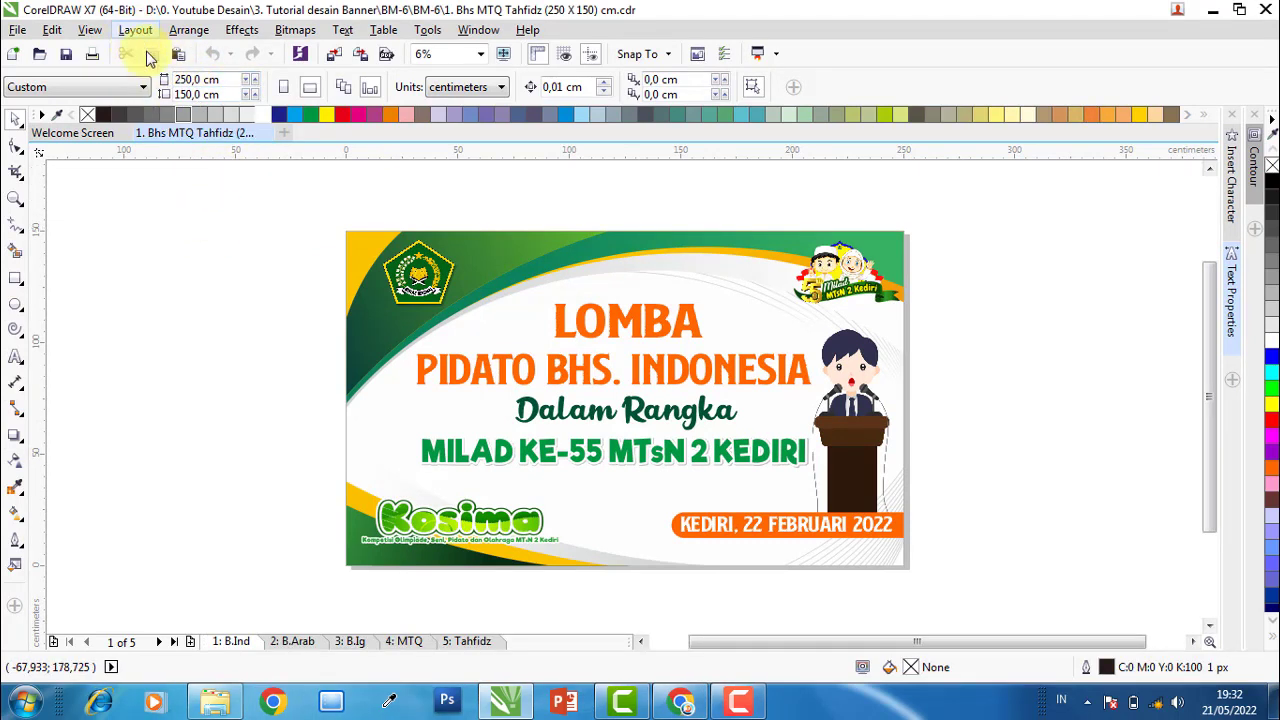
pyautogui.click(135, 30)
pyautogui.click(183, 238)
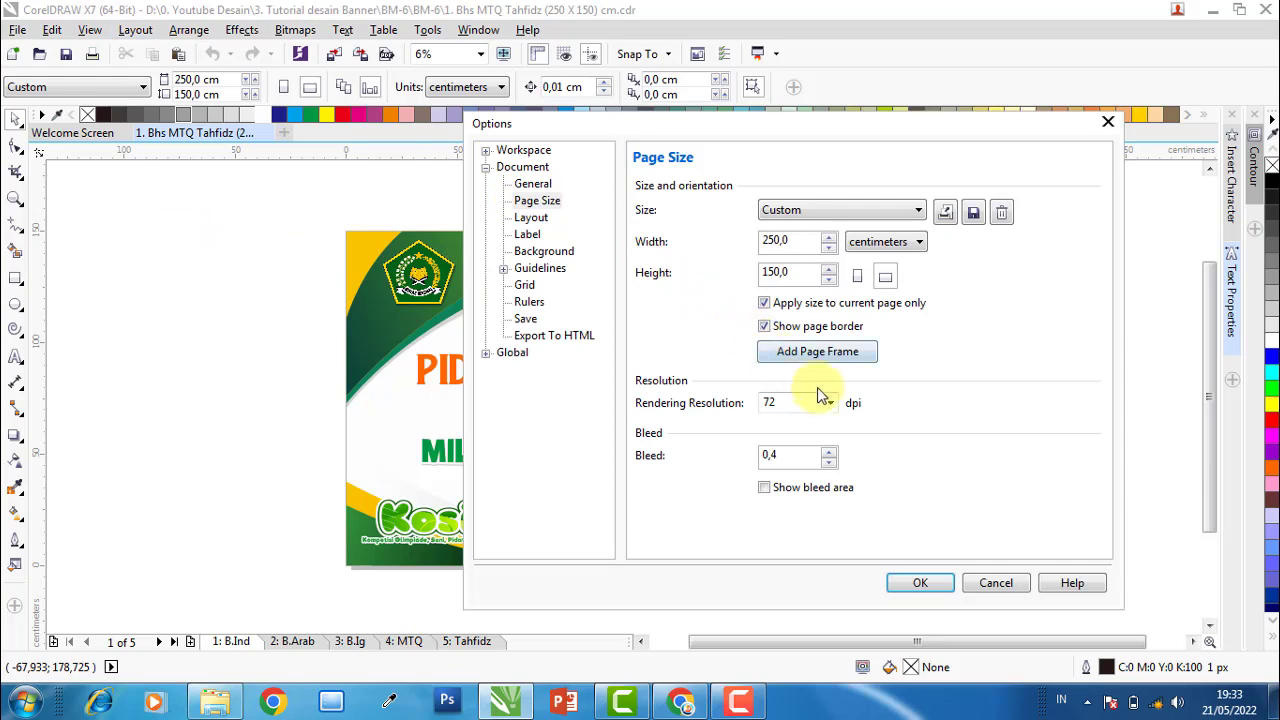
pyautogui.click(830, 408)
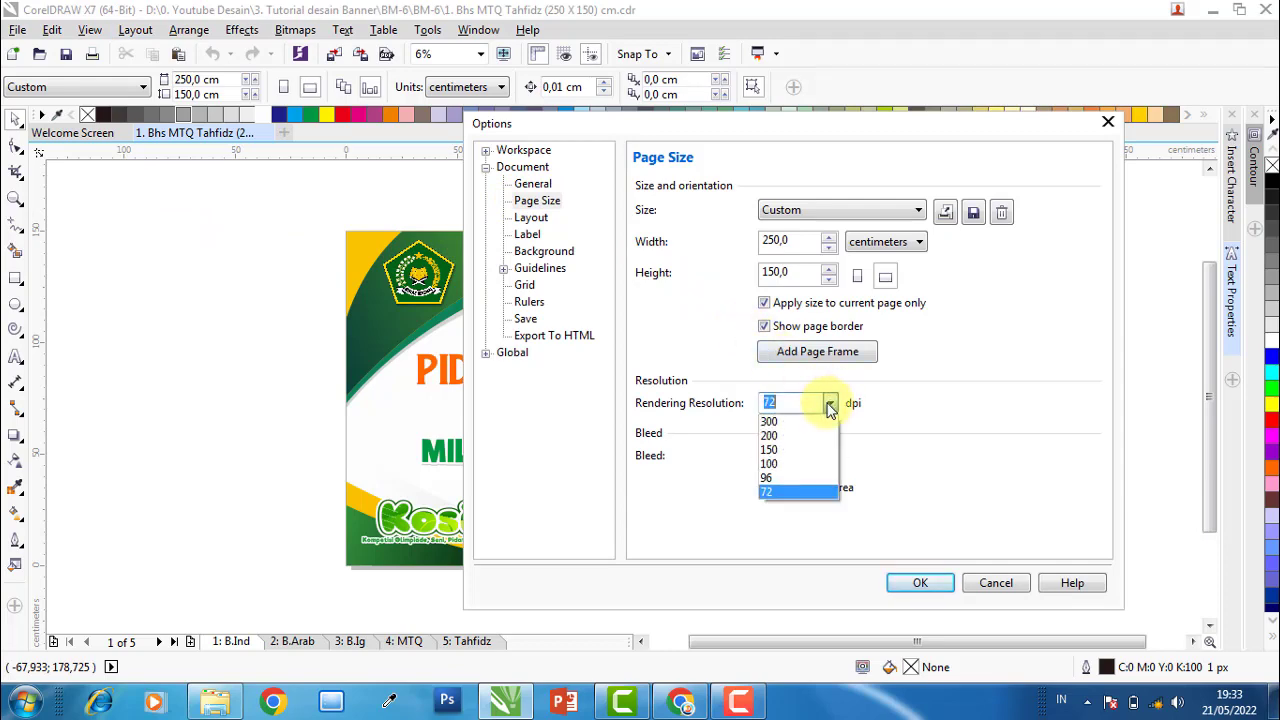
pyautogui.click(925, 408)
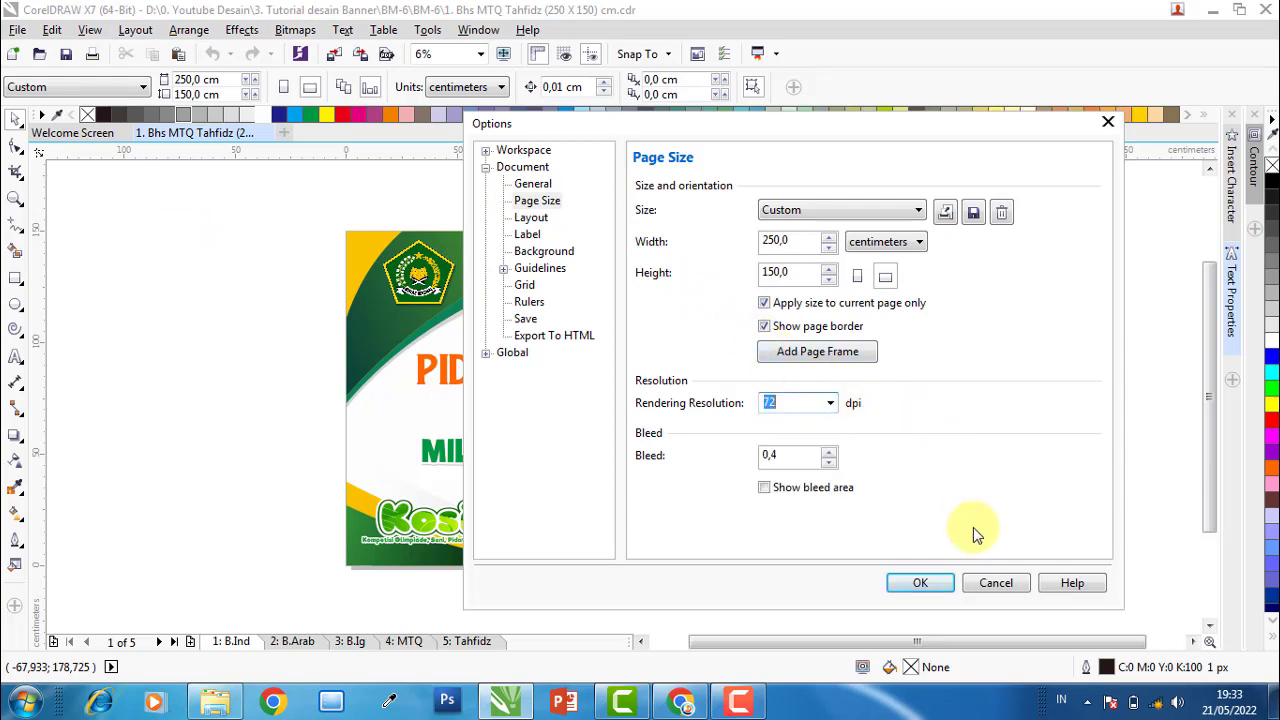
pyautogui.click(997, 588)
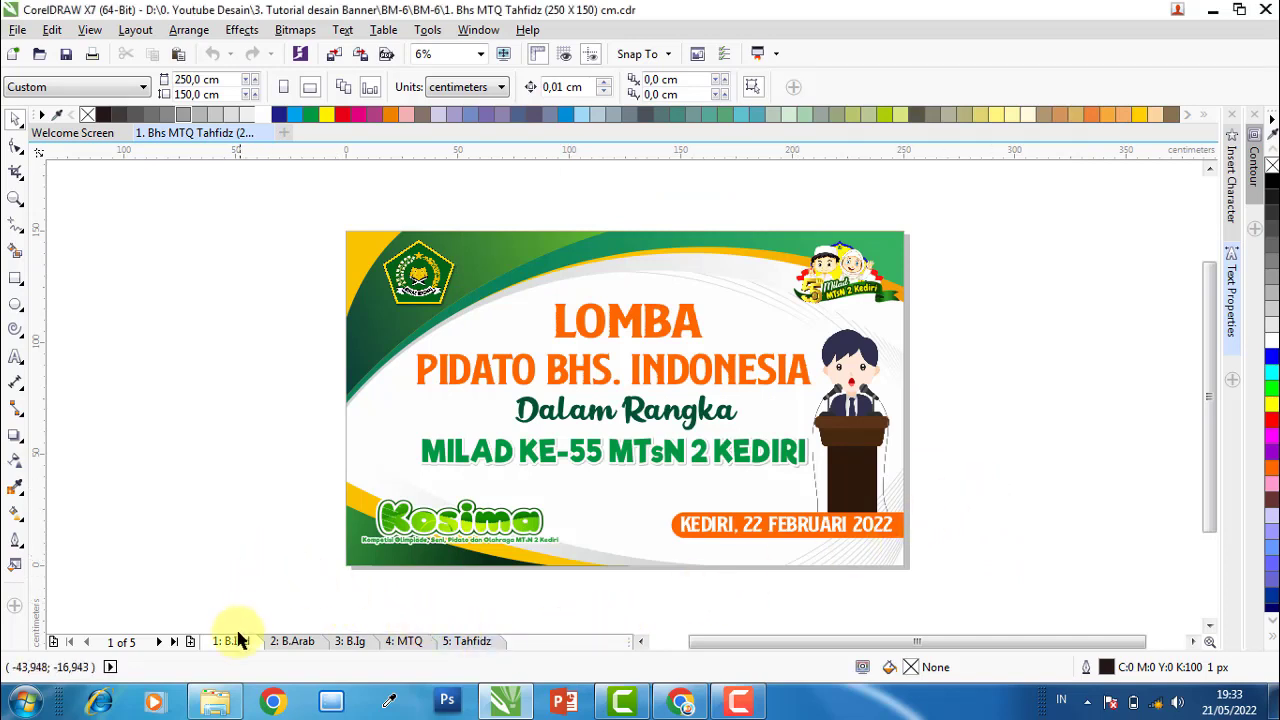
# Select and deselect the banner group on the first page to inspect it
pyautogui.click(572, 372)
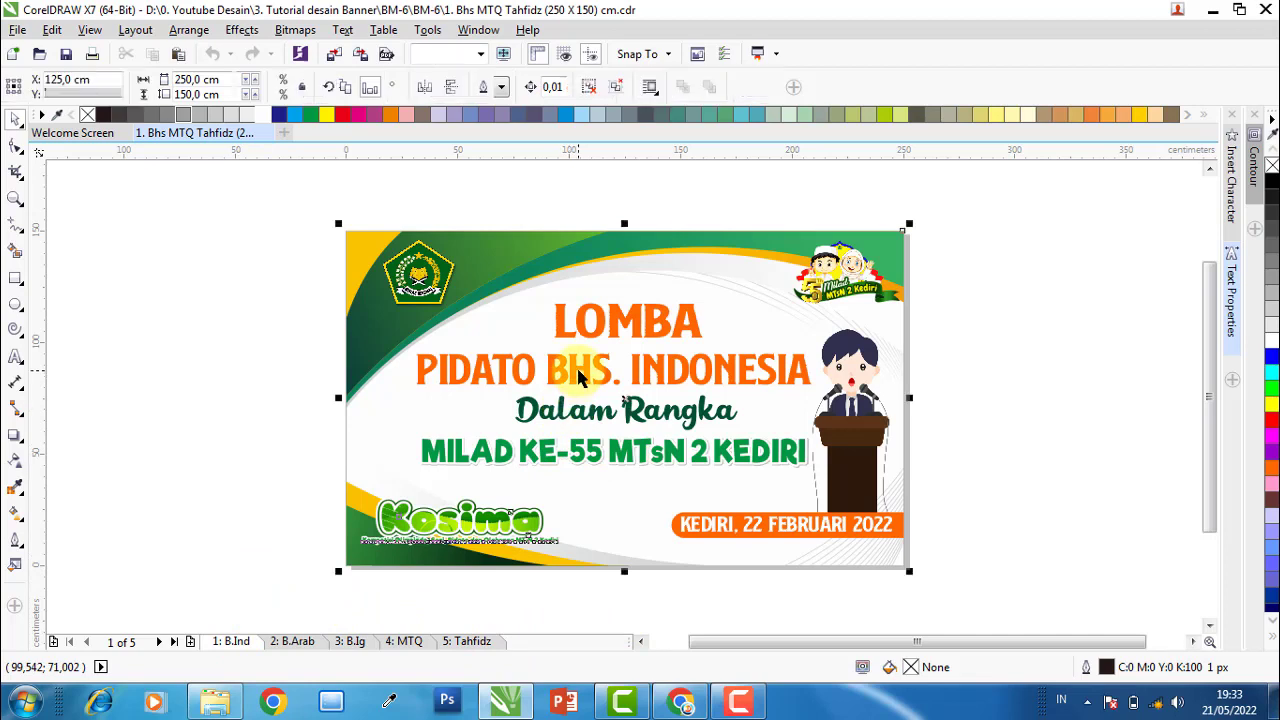
pyautogui.click(228, 383)
pyautogui.click(873, 397)
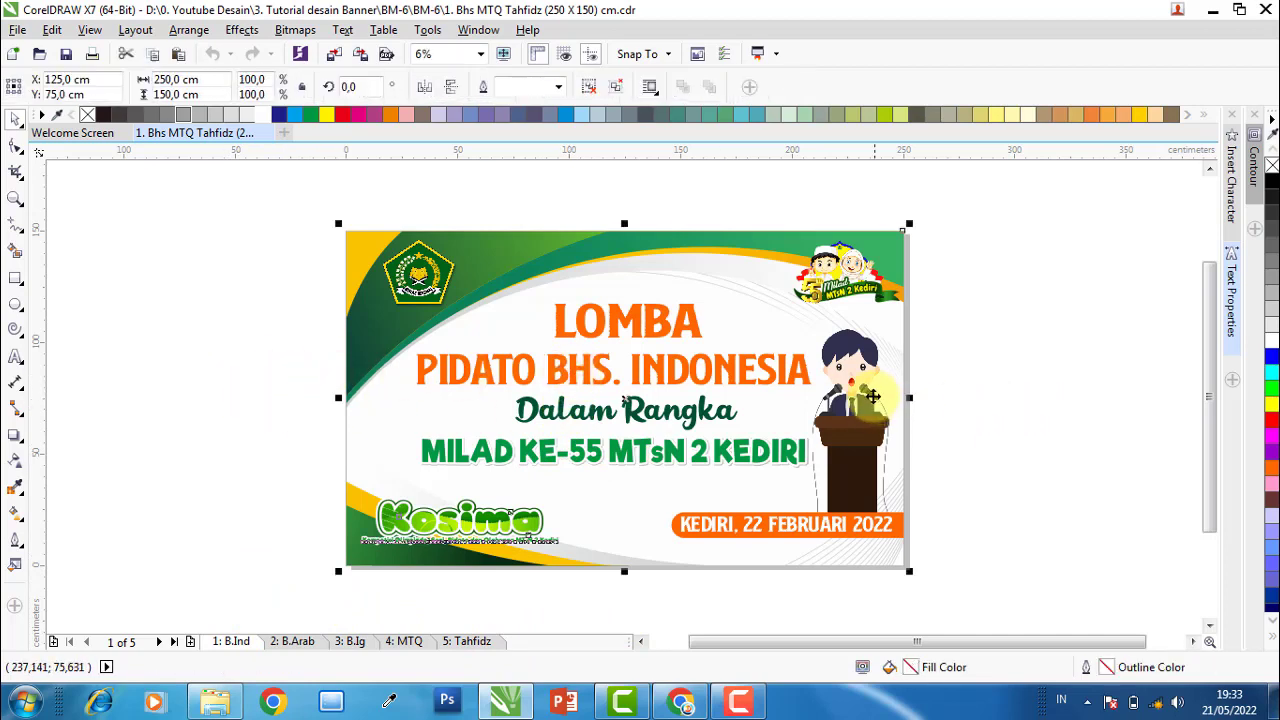
pyautogui.click(927, 372)
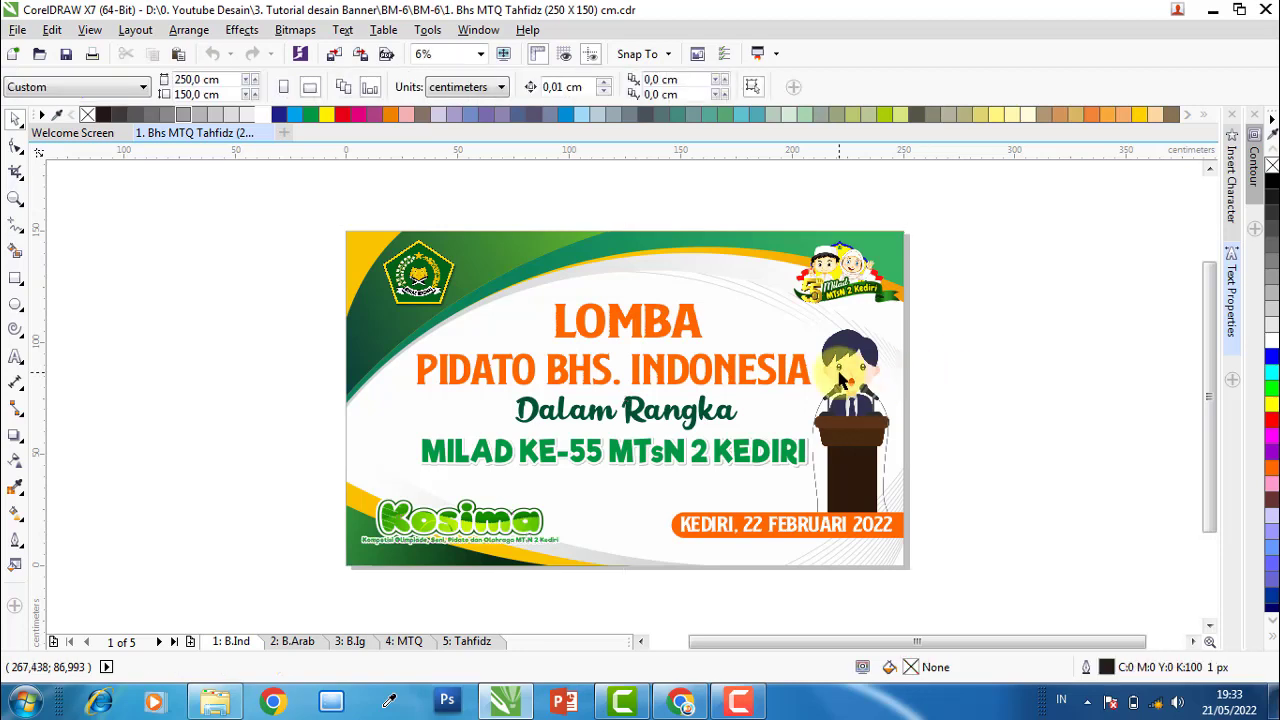
pyautogui.click(845, 381)
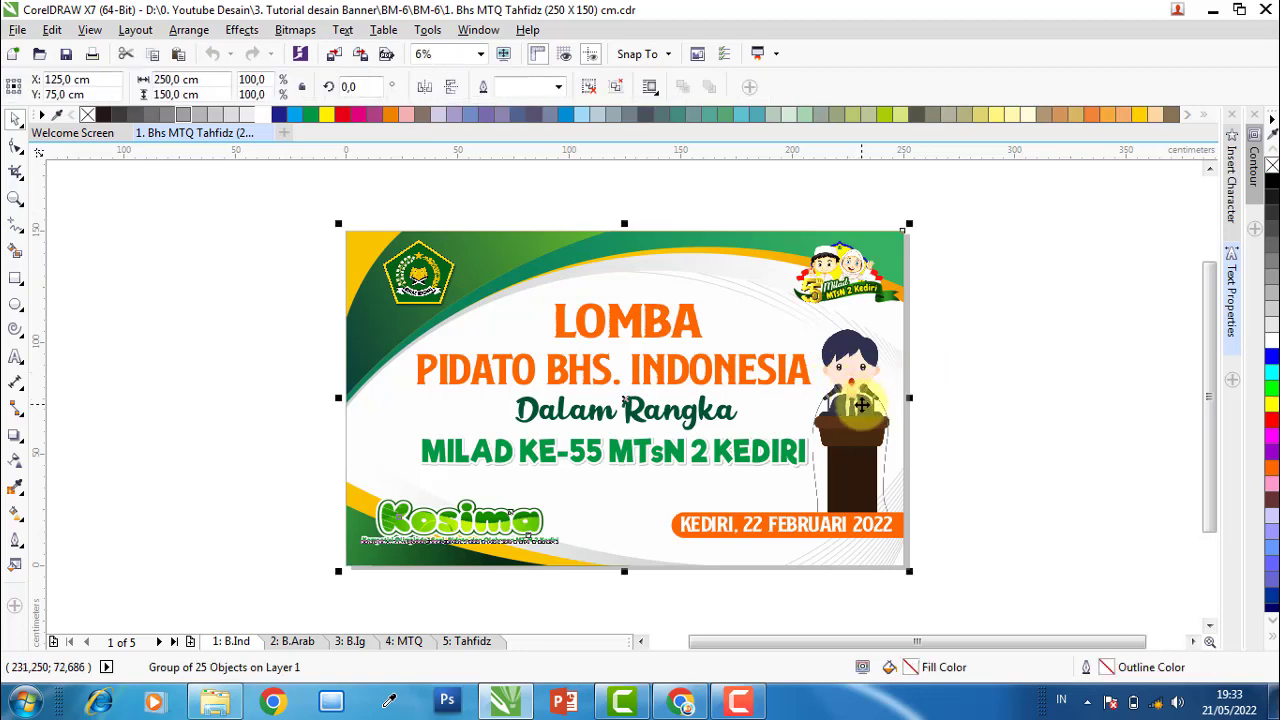
pyautogui.click(995, 392)
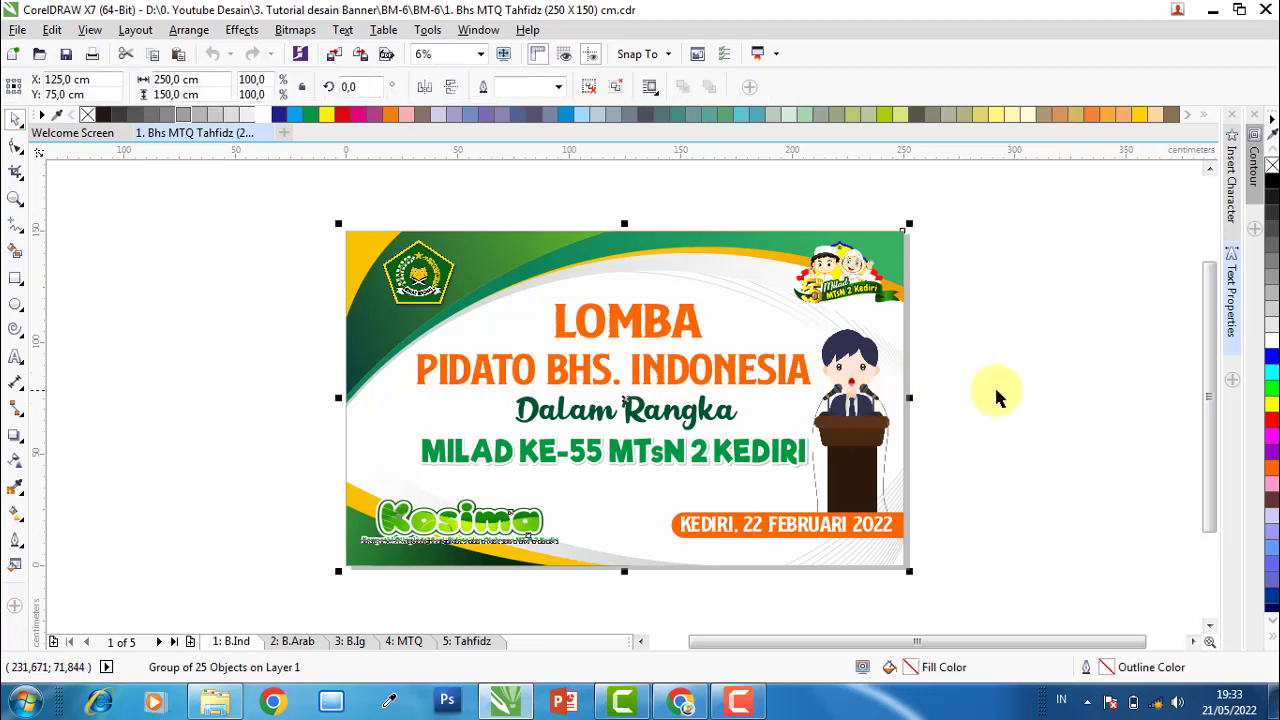
# On the B.Arab page, box-select the speaker and reciting boy characters
pyautogui.click(300, 643)
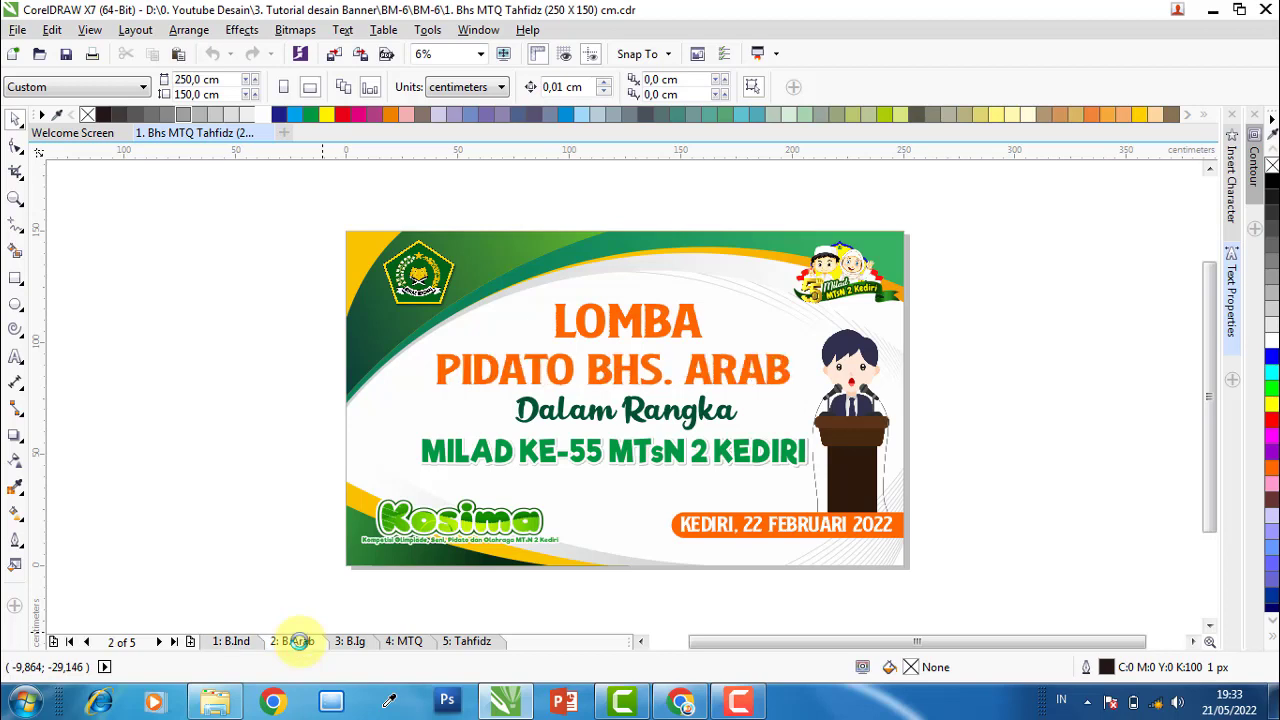
pyautogui.click(706, 388)
pyautogui.moveTo(1008, 322)
pyautogui.mouseDown()
pyautogui.moveTo(825, 487)
pyautogui.moveTo(966, 429)
pyautogui.mouseUp()
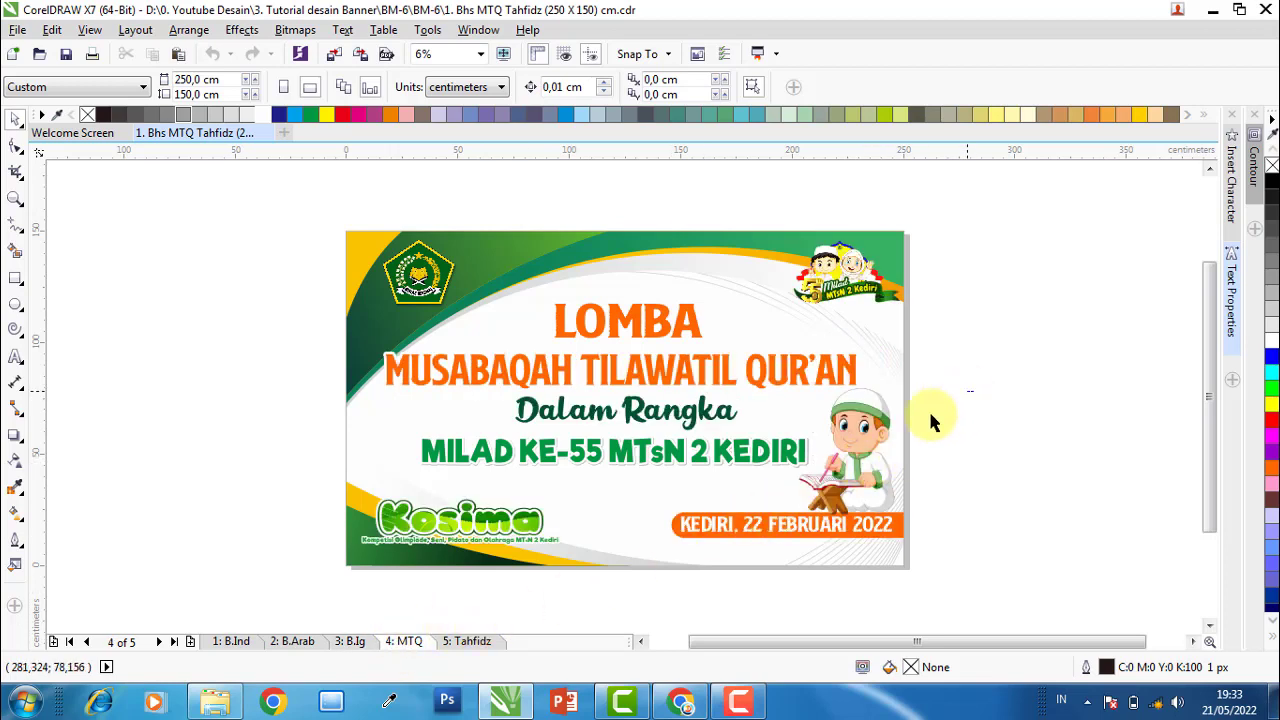
pyautogui.moveTo(989, 376)
pyautogui.mouseDown()
pyautogui.moveTo(832, 488)
pyautogui.moveTo(856, 480)
pyautogui.mouseUp()
# Go to page 5: Tahfidz and box-select the boy character and banner parts
pyautogui.click(470, 643)
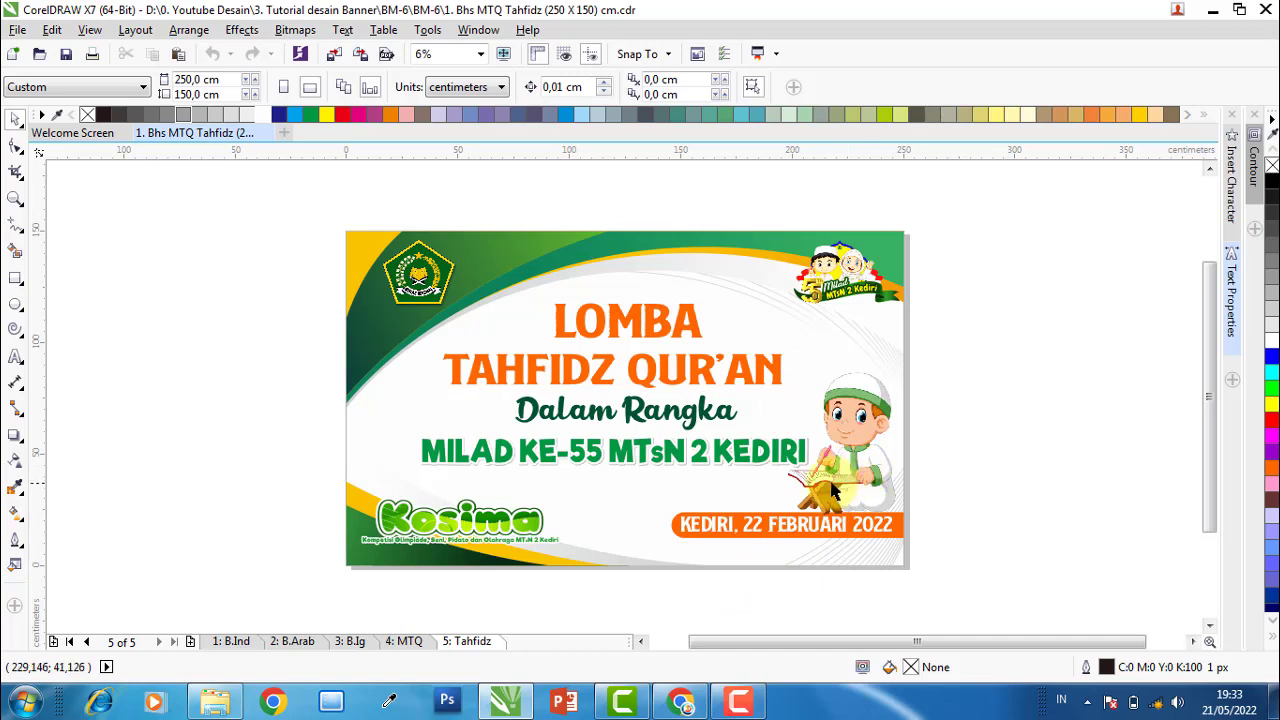
pyautogui.moveTo(1012, 350)
pyautogui.mouseDown()
pyautogui.moveTo(778, 525)
pyautogui.moveTo(1036, 358)
pyautogui.mouseUp()
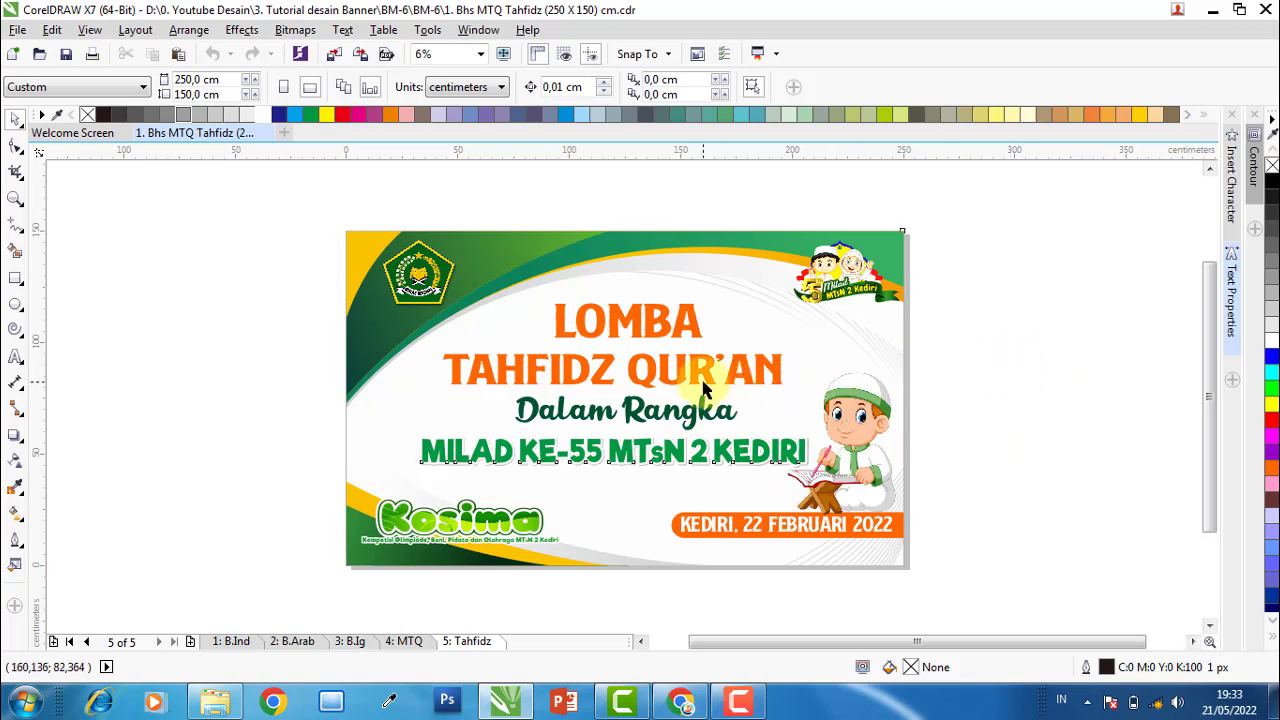
pyautogui.click(540, 381)
pyautogui.moveTo(282, 342)
pyautogui.mouseDown()
pyautogui.moveTo(846, 387)
pyautogui.moveTo(856, 400)
pyautogui.moveTo(277, 240)
pyautogui.moveTo(937, 445)
pyautogui.mouseUp()
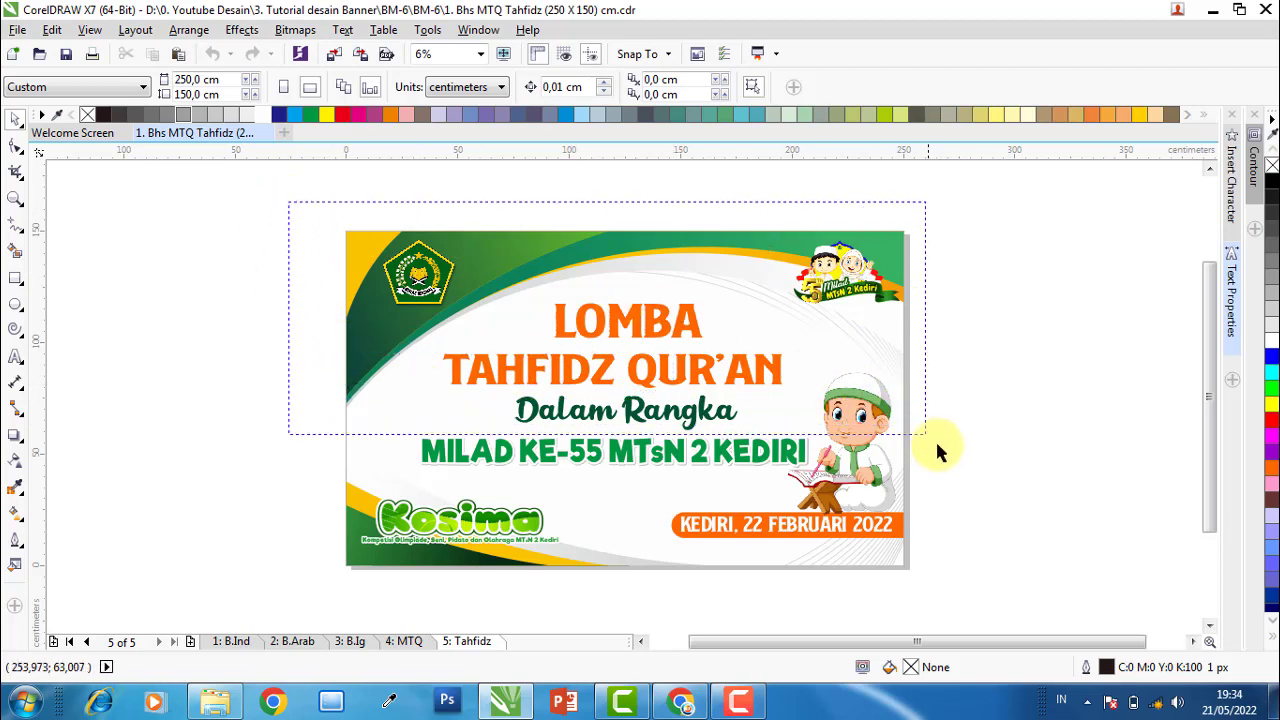
pyautogui.moveTo(1010, 570)
pyautogui.mouseDown()
pyautogui.moveTo(1006, 596)
pyautogui.moveTo(914, 320)
pyautogui.moveTo(489, 197)
pyautogui.mouseUp()
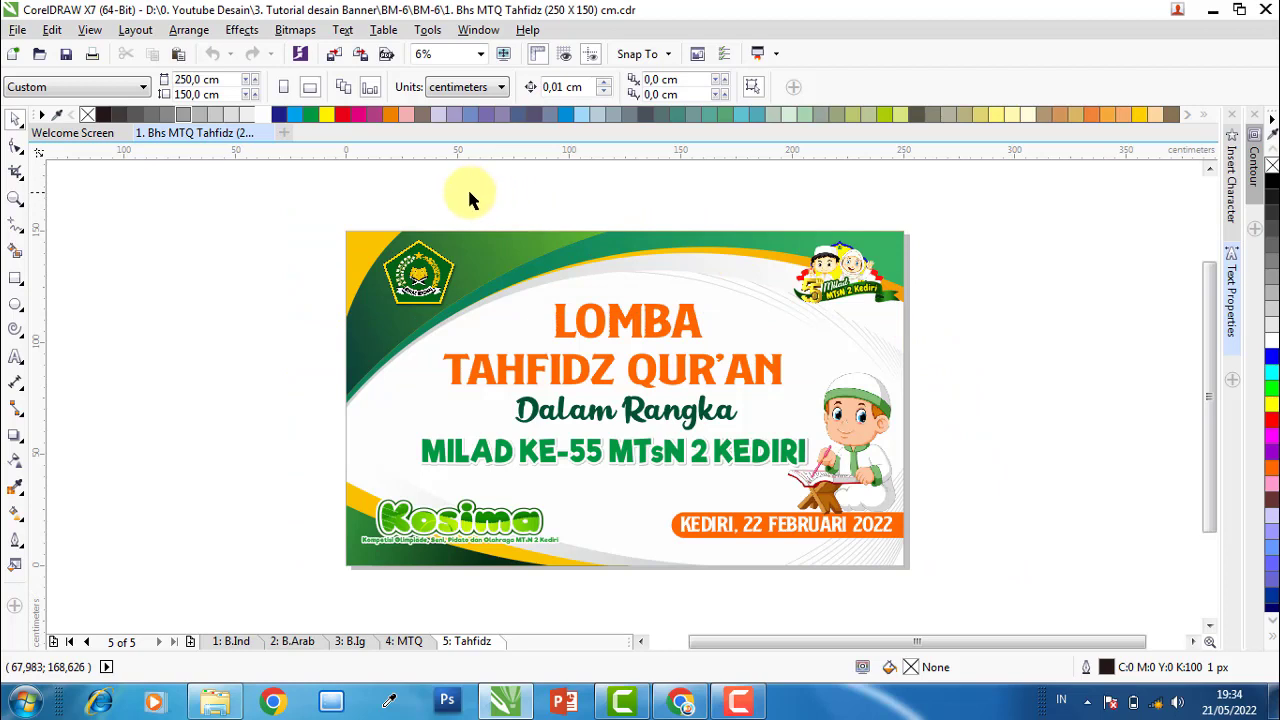
# Ungroup the Tahfidz banner and move the green swoosh, Kosima logo and Dalam Rangka text aside
pyautogui.click(494, 266)
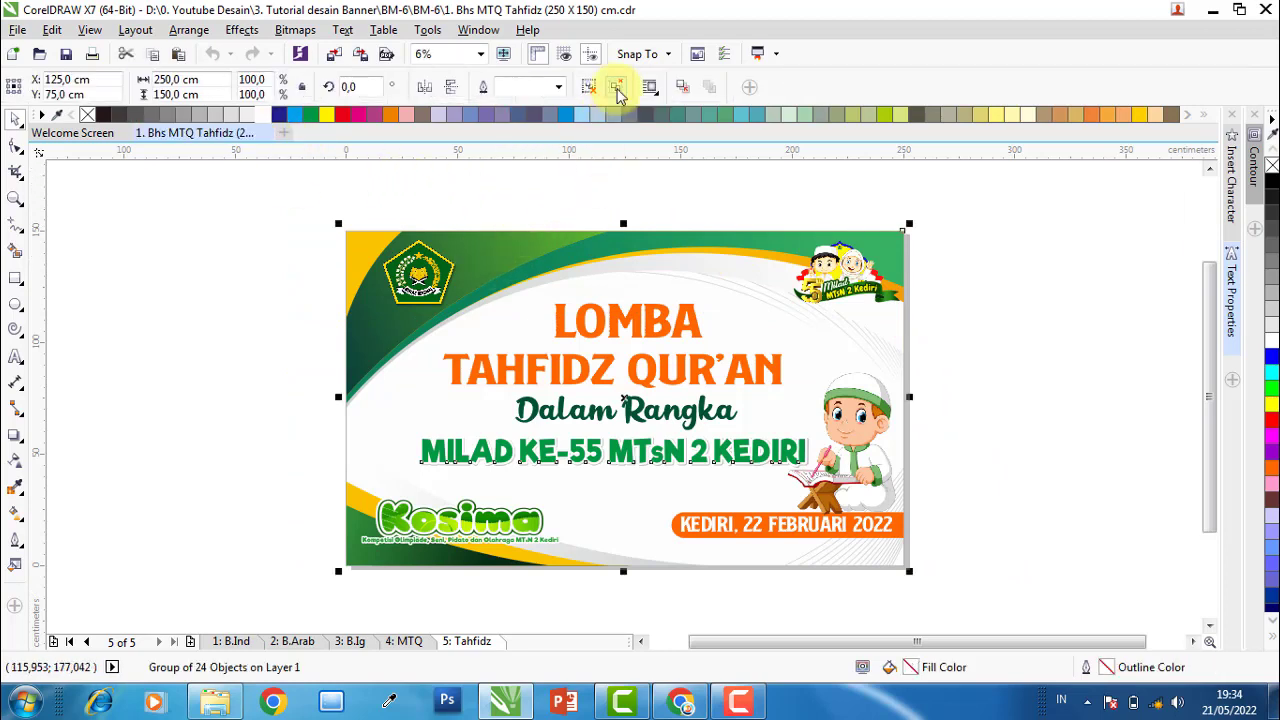
pyautogui.click(620, 88)
pyautogui.click(485, 258)
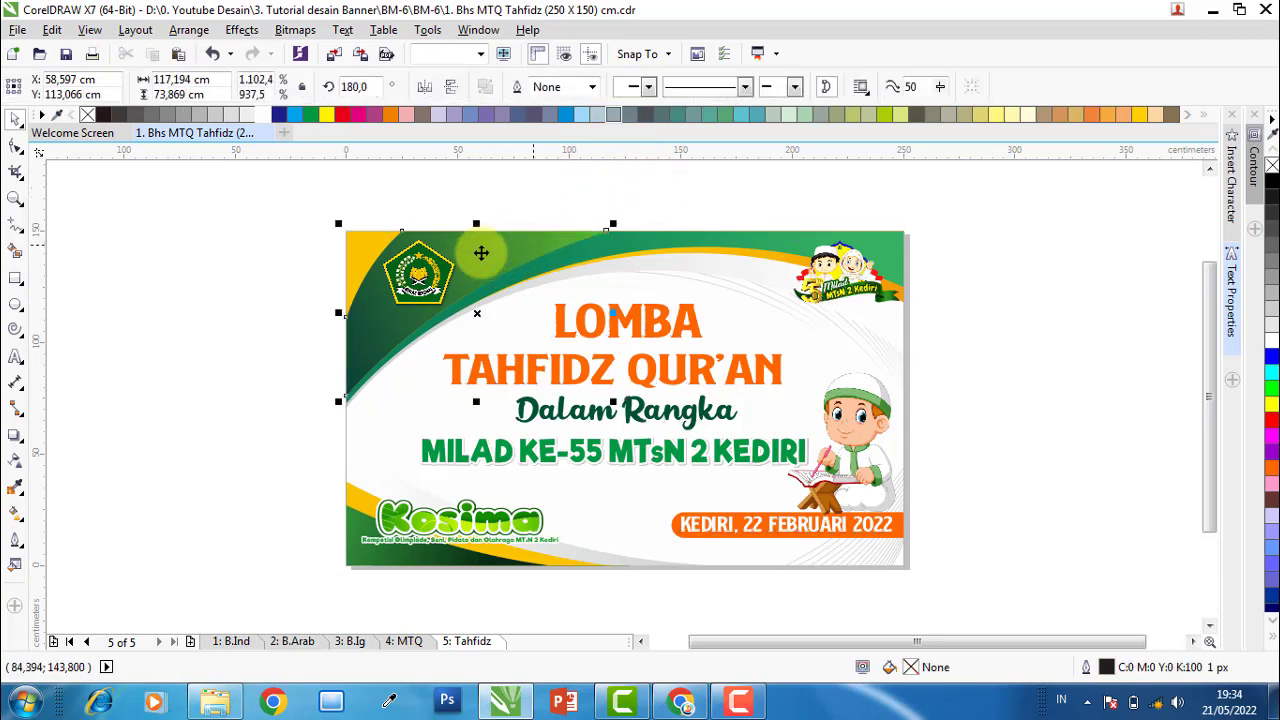
pyautogui.moveTo(485, 258); pyautogui.dragTo(434, 208)
pyautogui.click(207, 323)
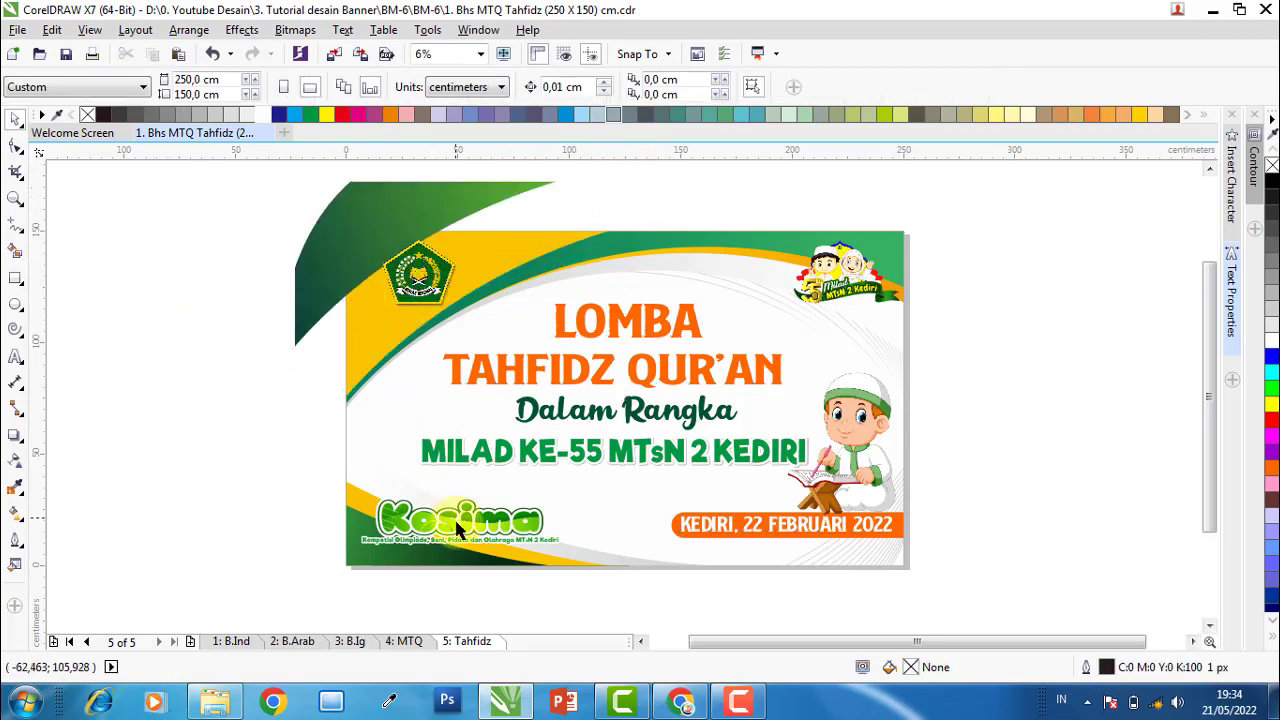
pyautogui.moveTo(465, 520); pyautogui.dragTo(263, 462)
pyautogui.moveTo(585, 414); pyautogui.dragTo(777, 408)
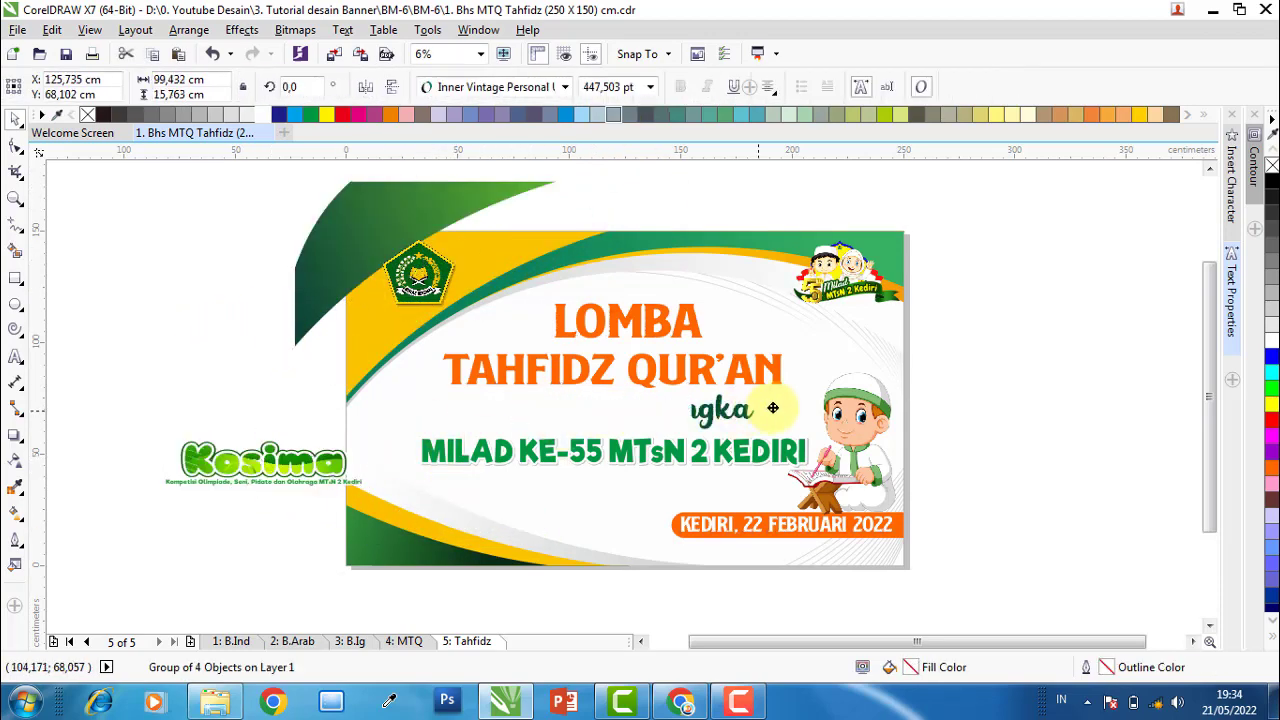
# Inspect the LOMBA, TAHFIDZ QUR'AN and badge texts, undo, then close the file at the save prompt
pyautogui.click(700, 368)
pyautogui.click(680, 322)
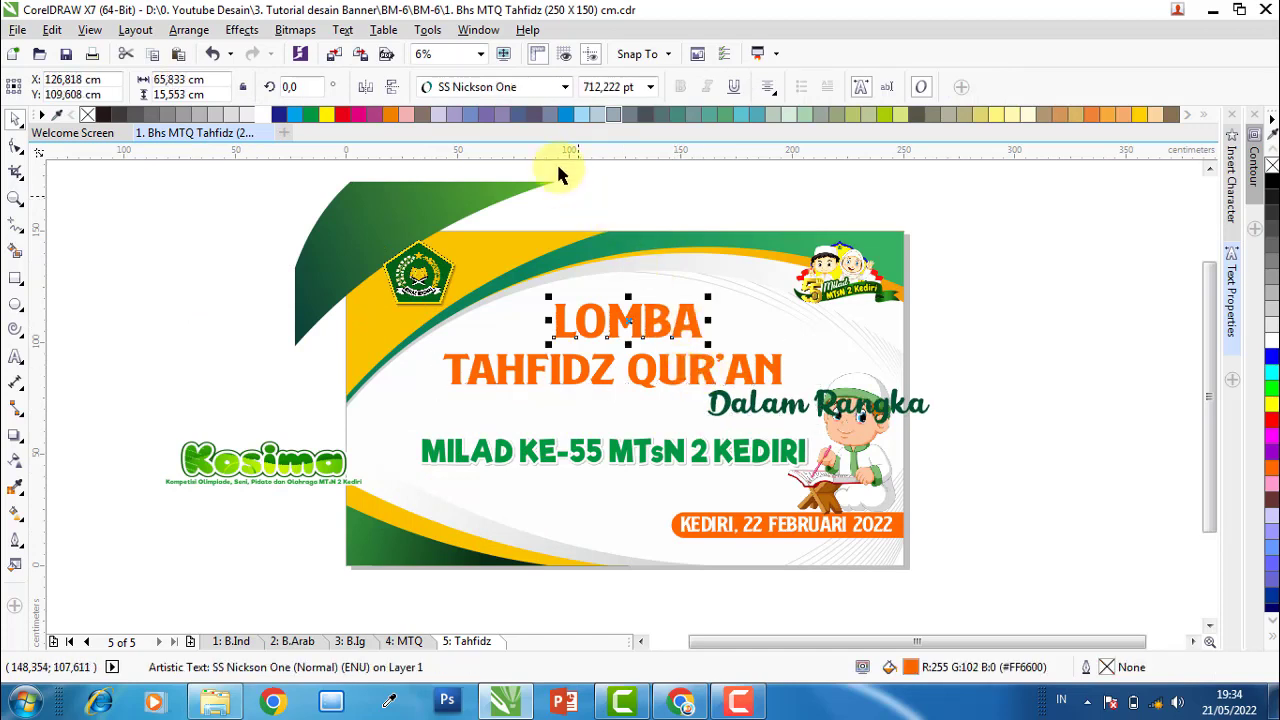
pyautogui.click(616, 317)
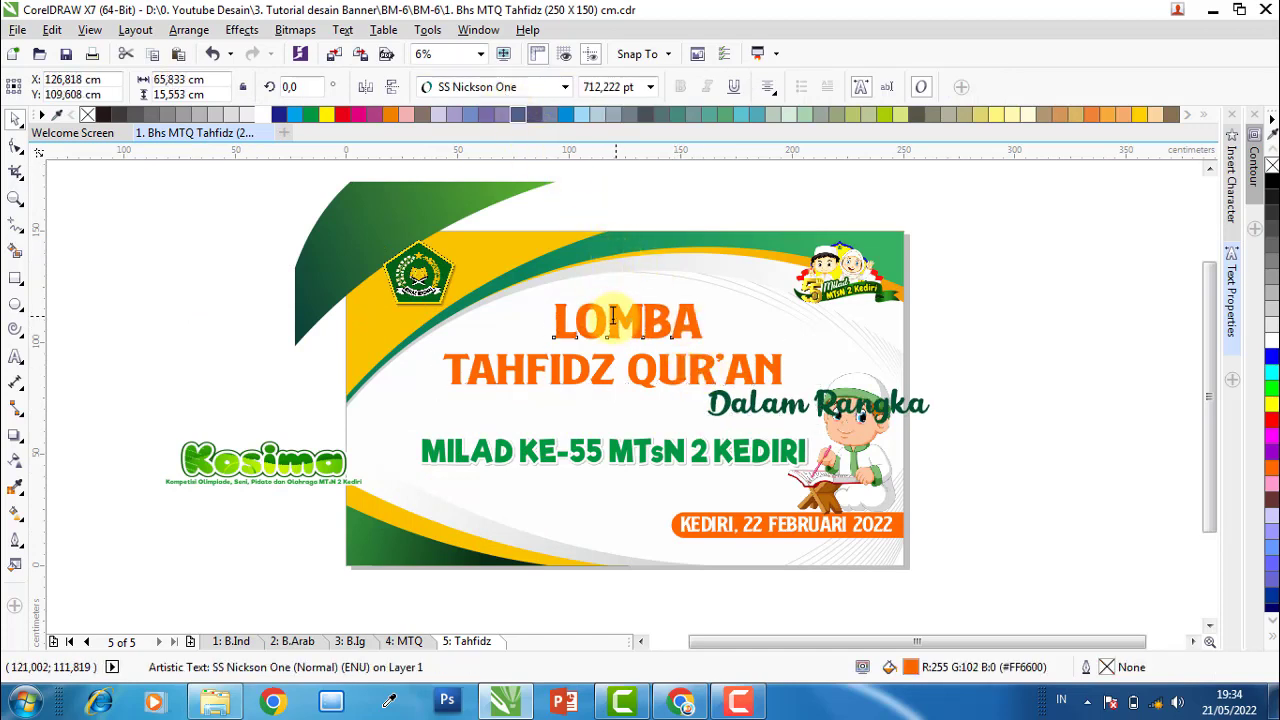
pyautogui.press('F8')
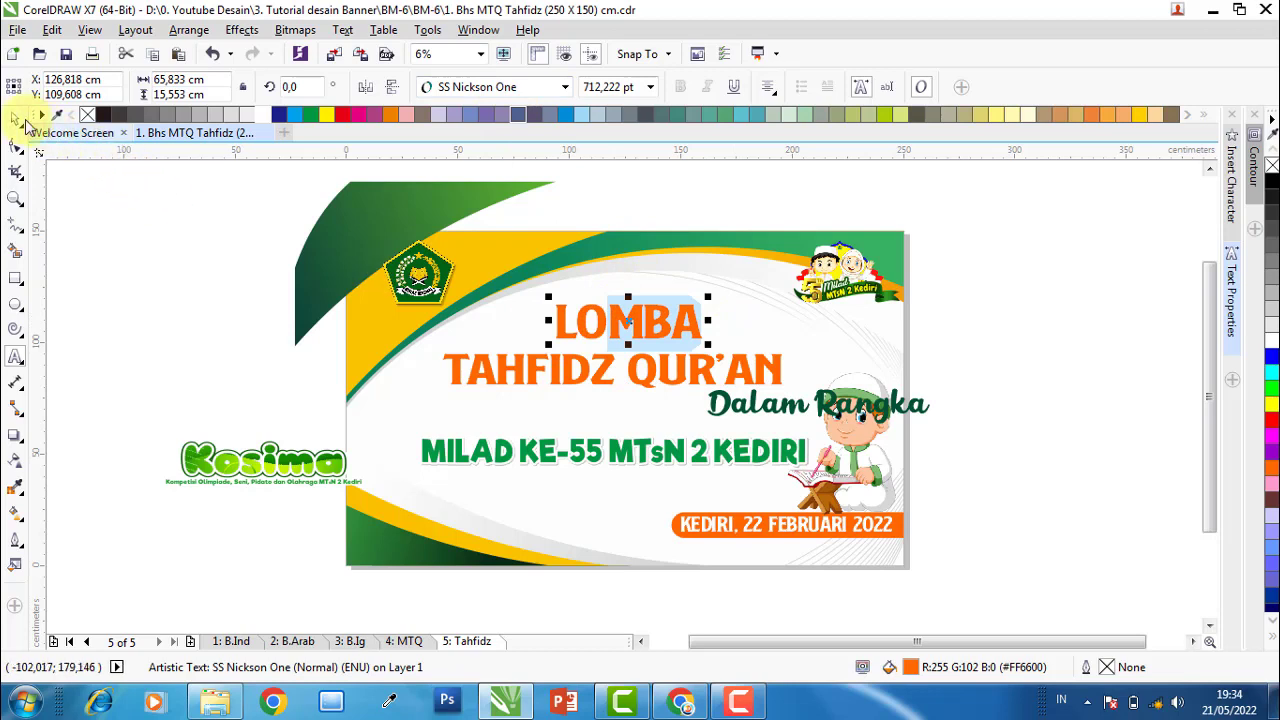
pyautogui.click(1000, 211)
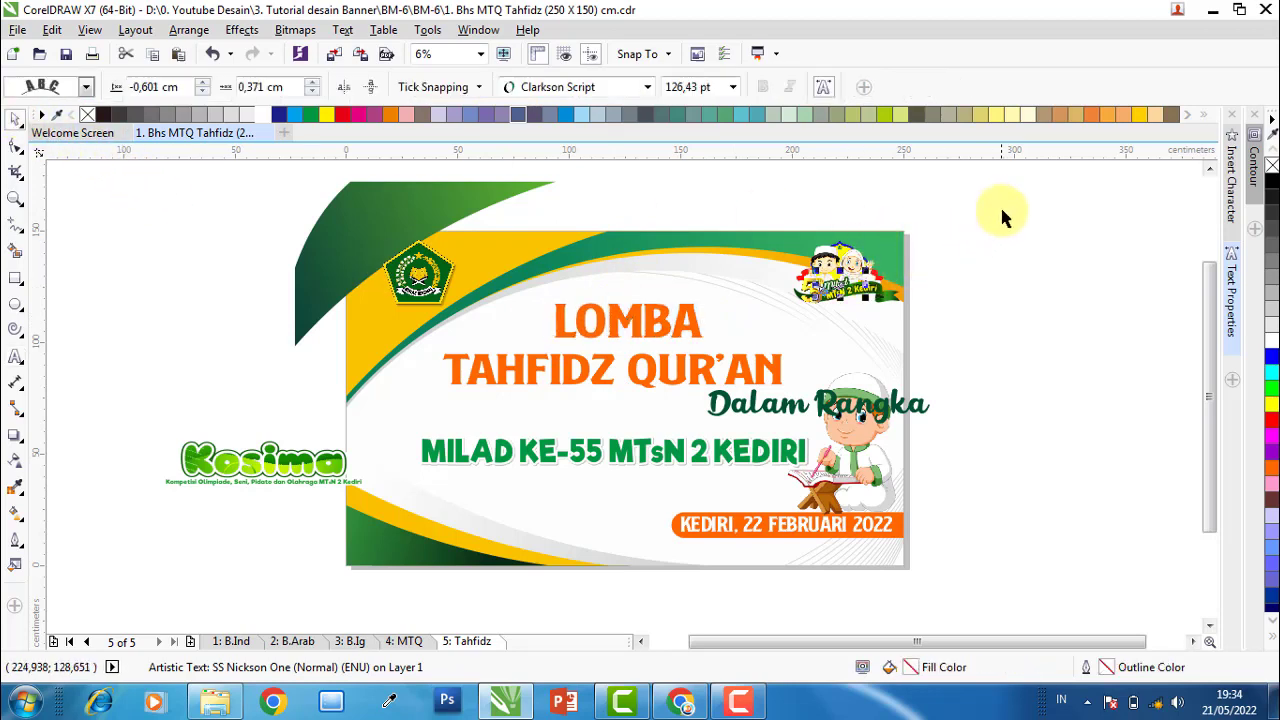
pyautogui.hotkey('ctrl', 'z')
pyautogui.click(771, 221)
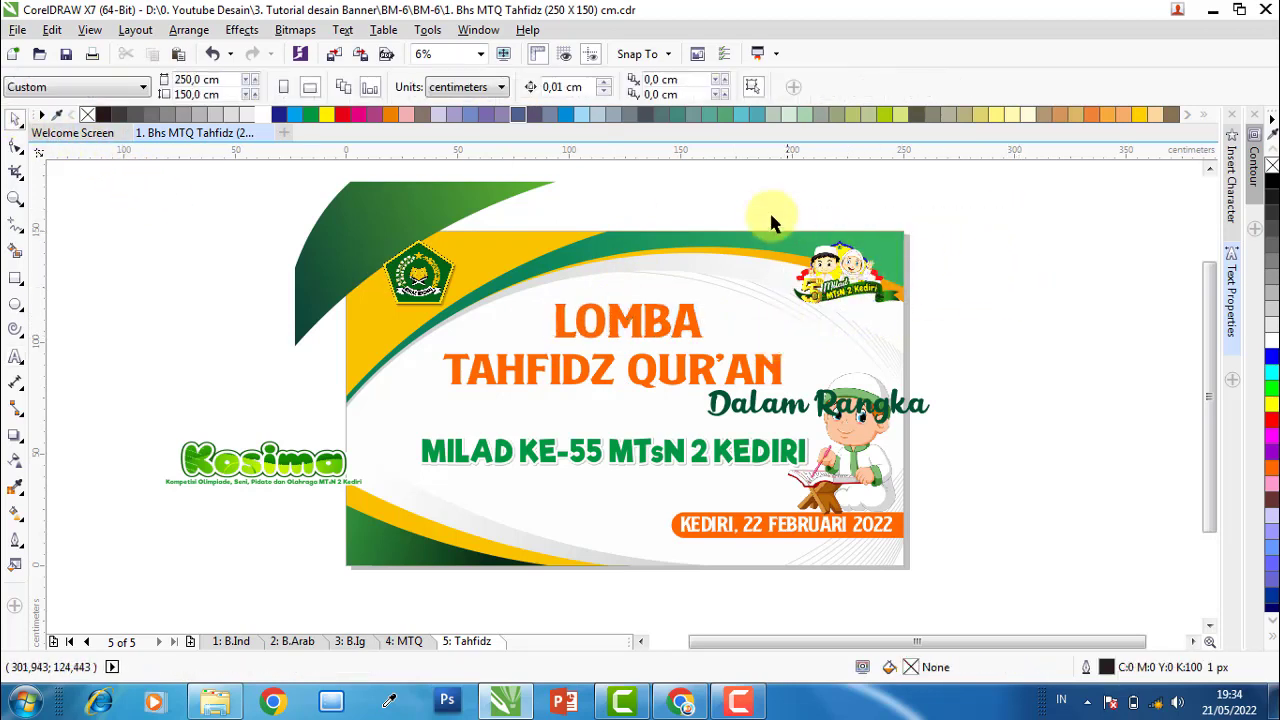
pyautogui.moveTo(195, 133)
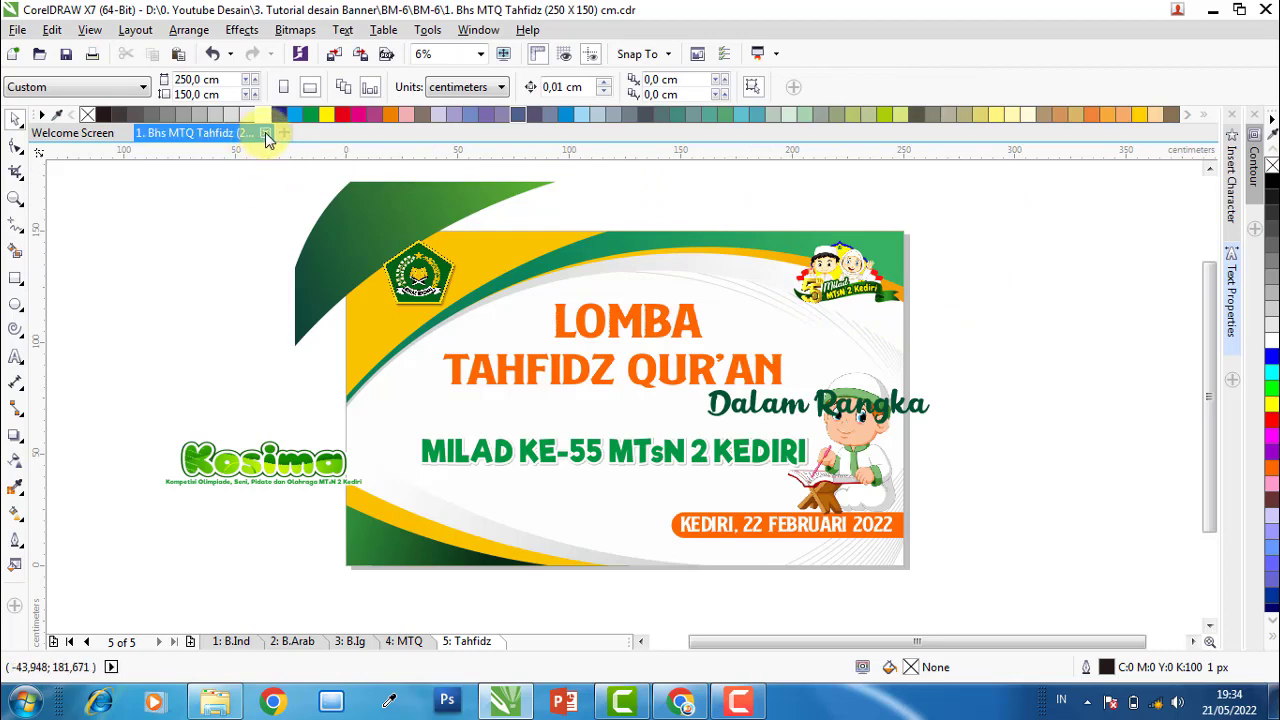
pyautogui.click(267, 140)
pyautogui.click(668, 378)
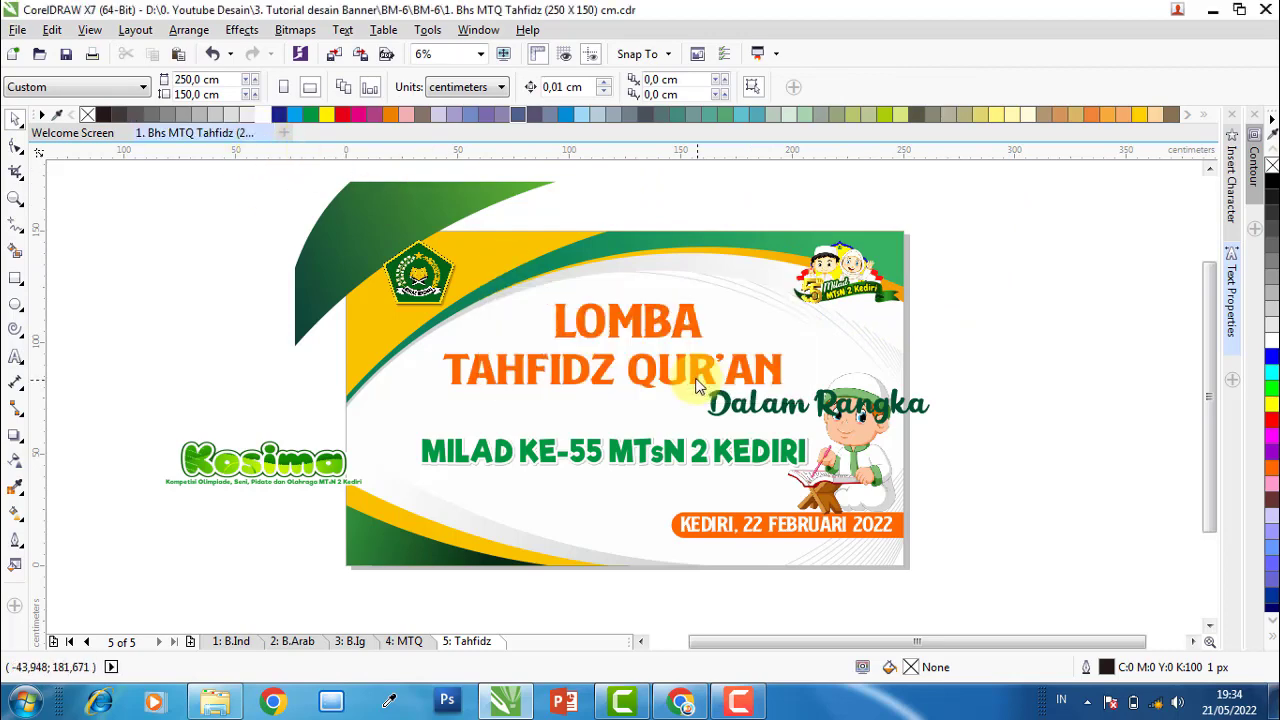
# Open 2. Kaligrafi Catur (250 X 125) cm from the BM-6 folder in CorelDRAW
pyautogui.click(215, 702)
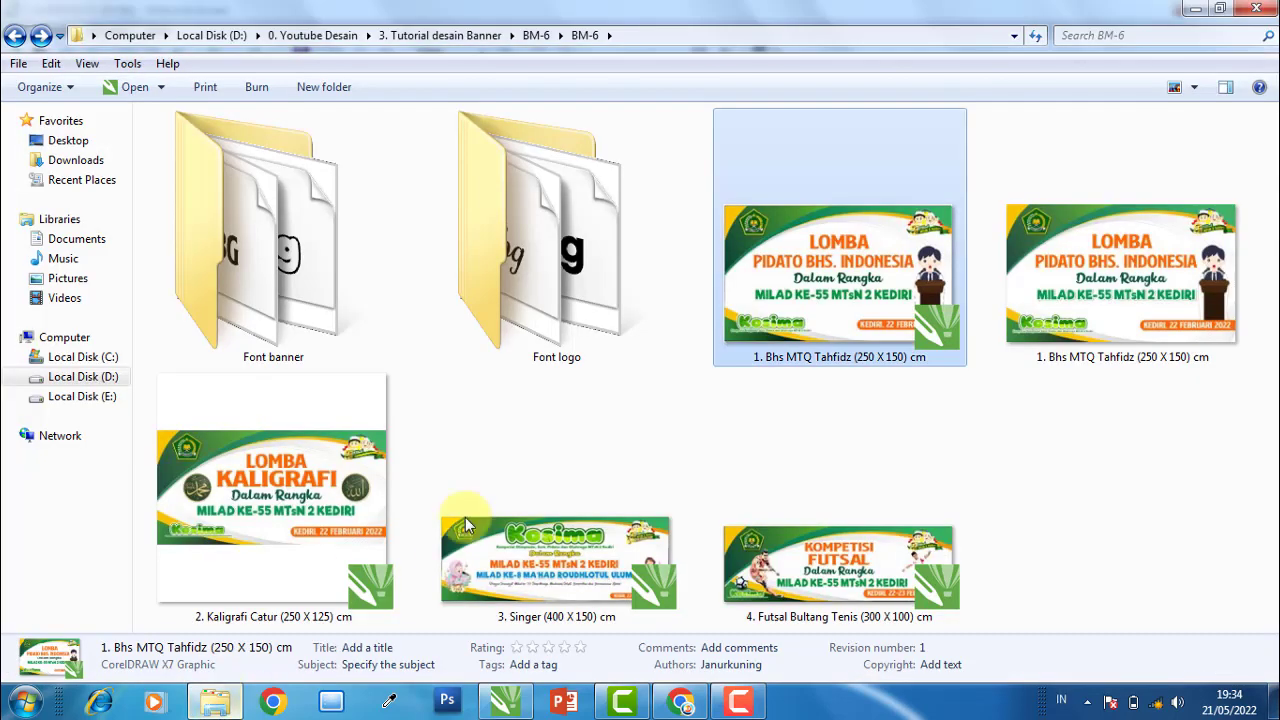
pyautogui.click(268, 497)
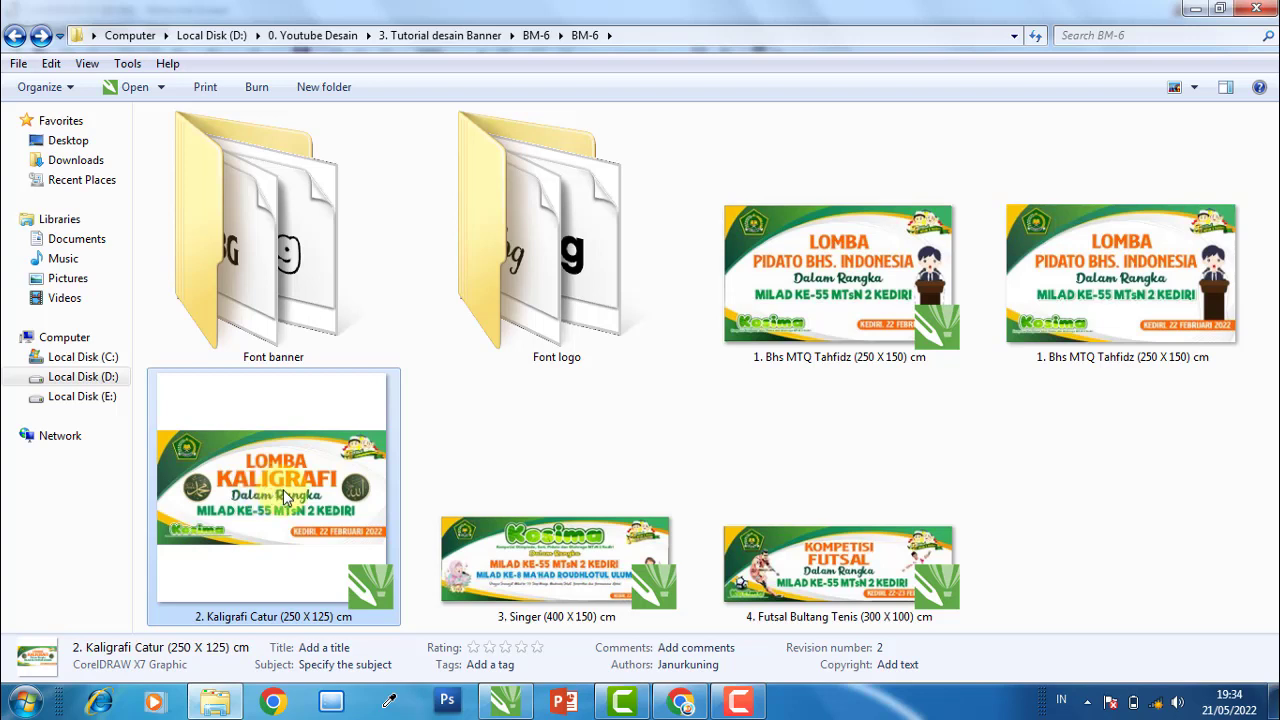
pyautogui.doubleClick(268, 490)
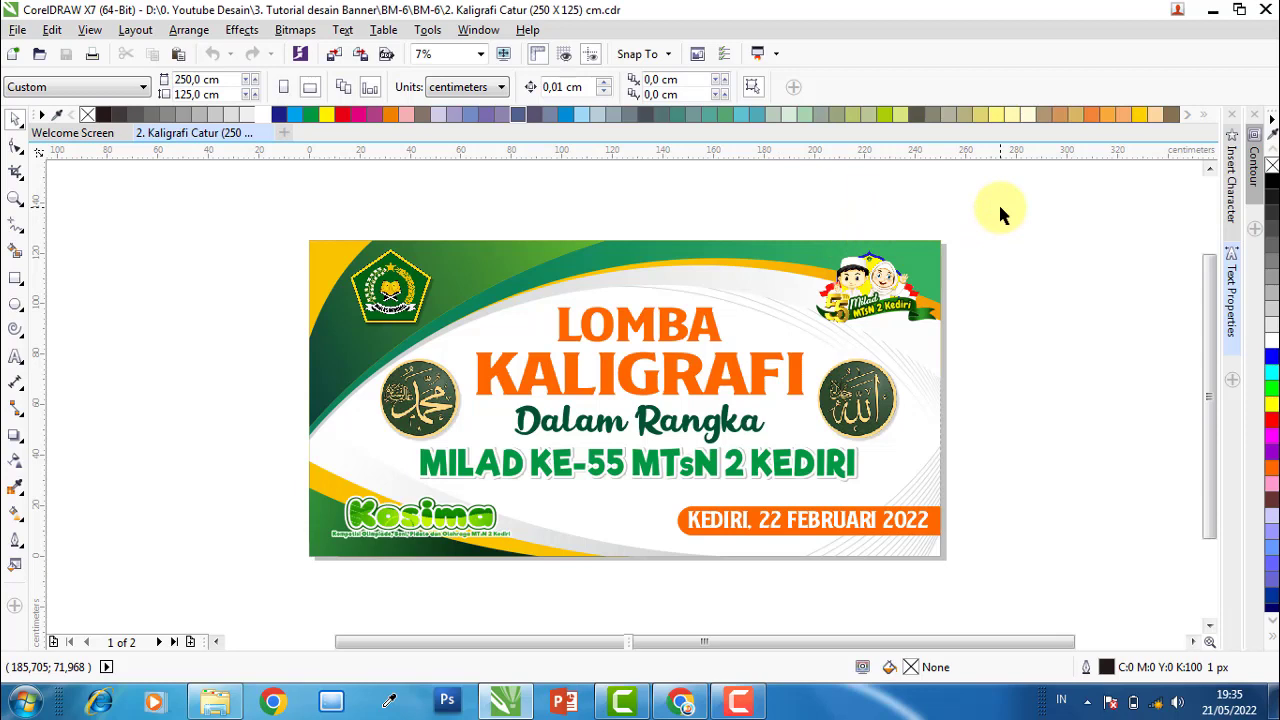
# Check the Kaligrafi banner's page width and calligraphy elements, then zoom To Height
pyautogui.click(189, 79)
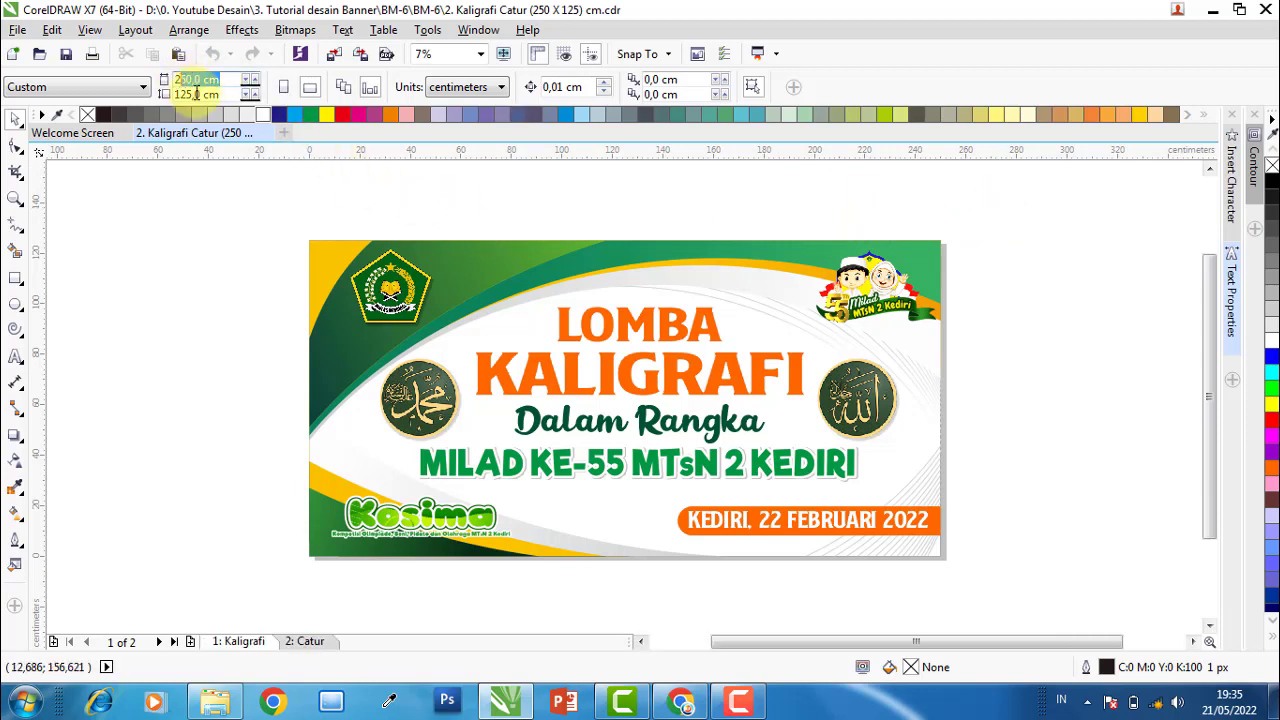
pyautogui.press('Return')
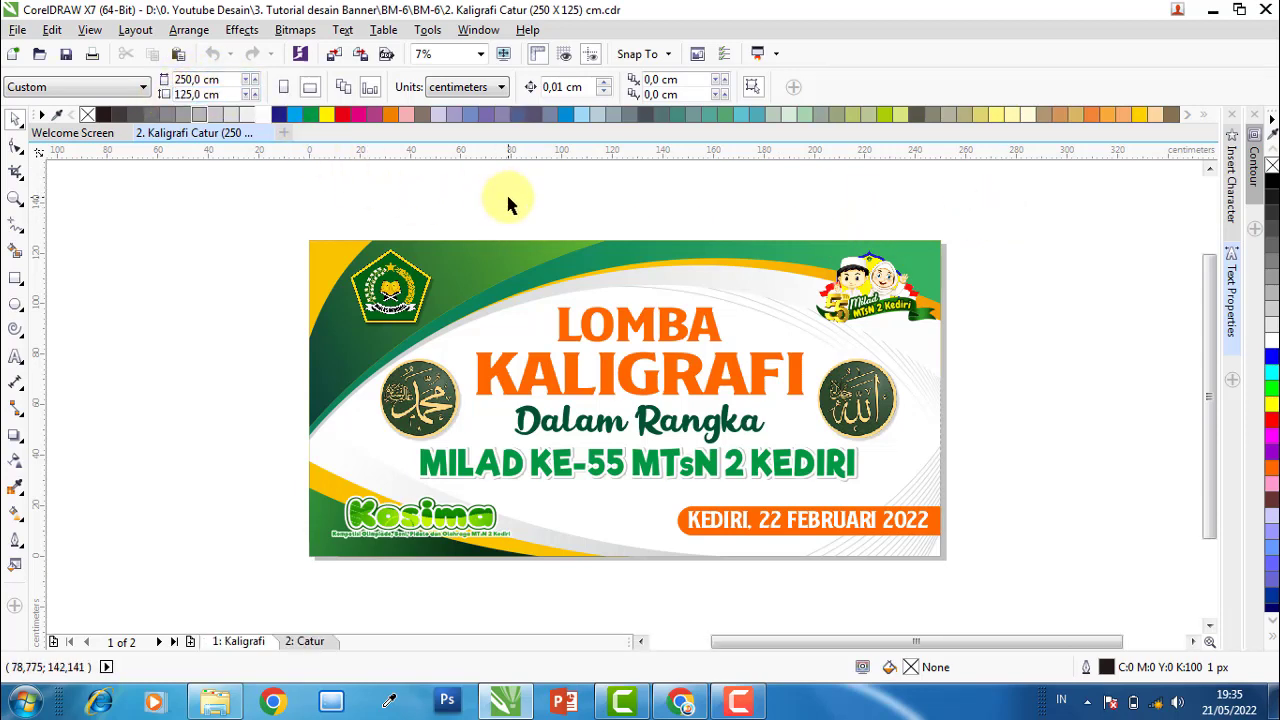
pyautogui.click(602, 360)
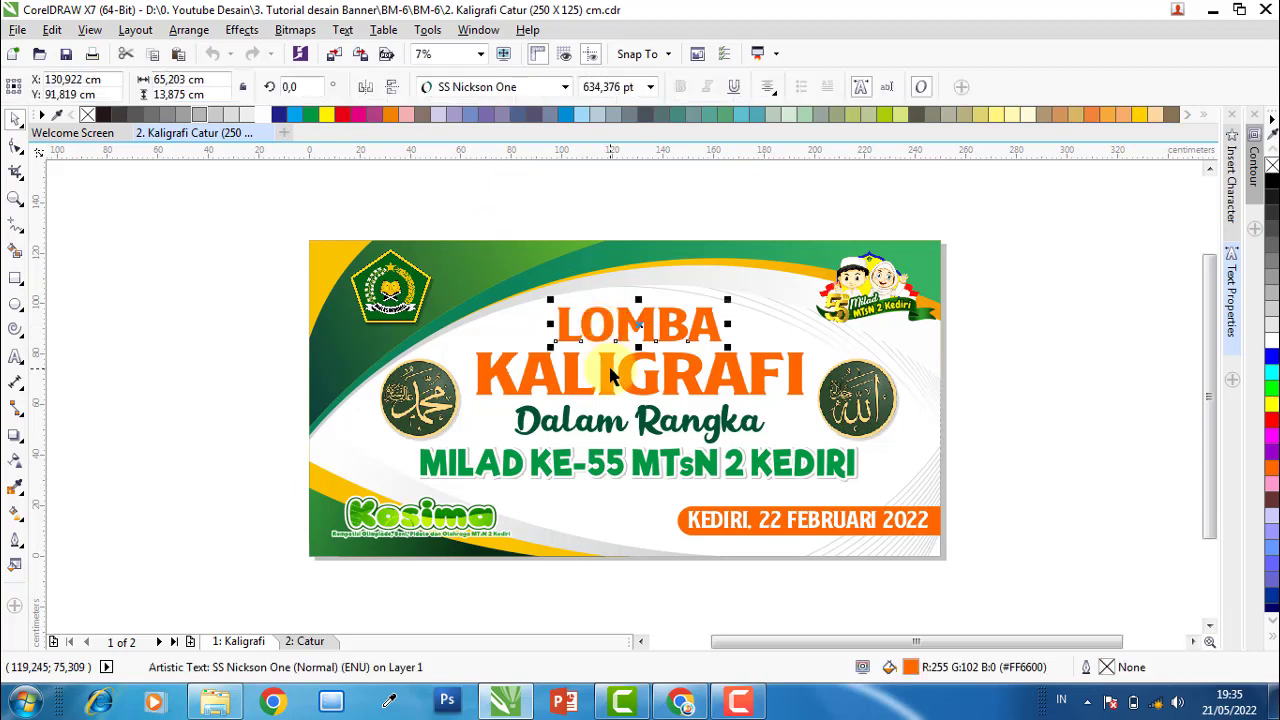
pyautogui.click(420, 395)
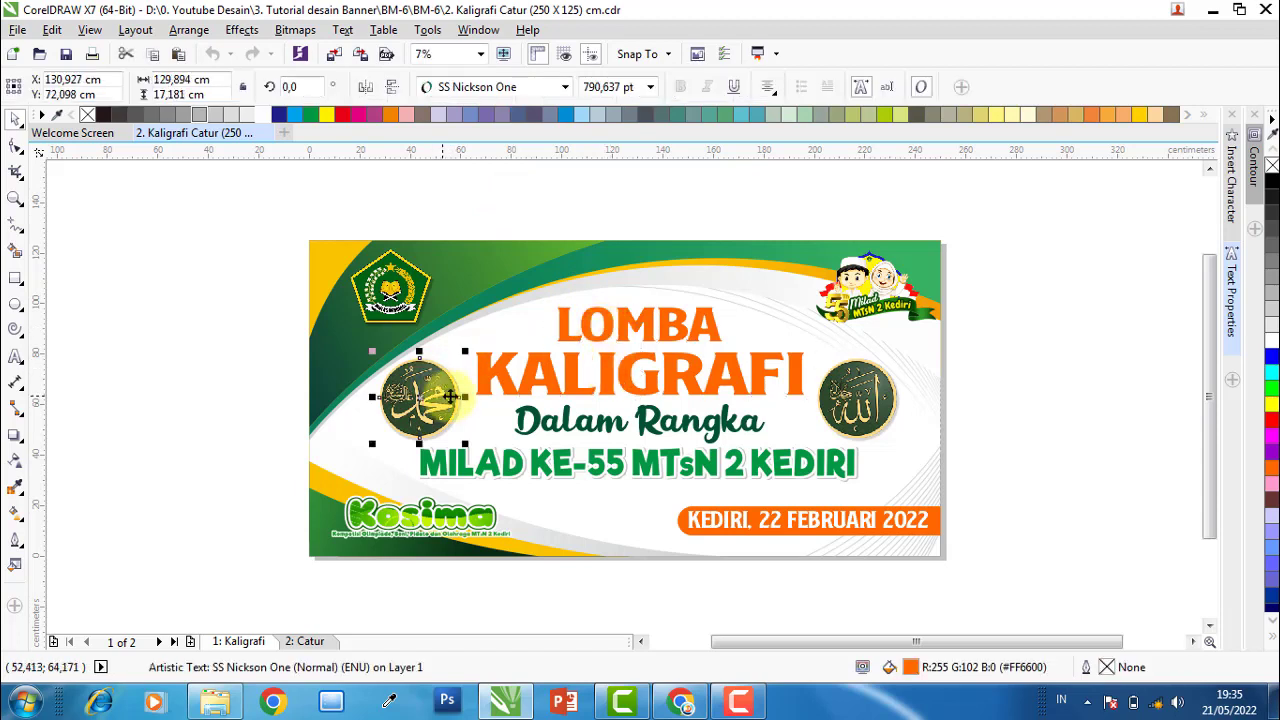
pyautogui.click(860, 410)
pyautogui.press('Escape')
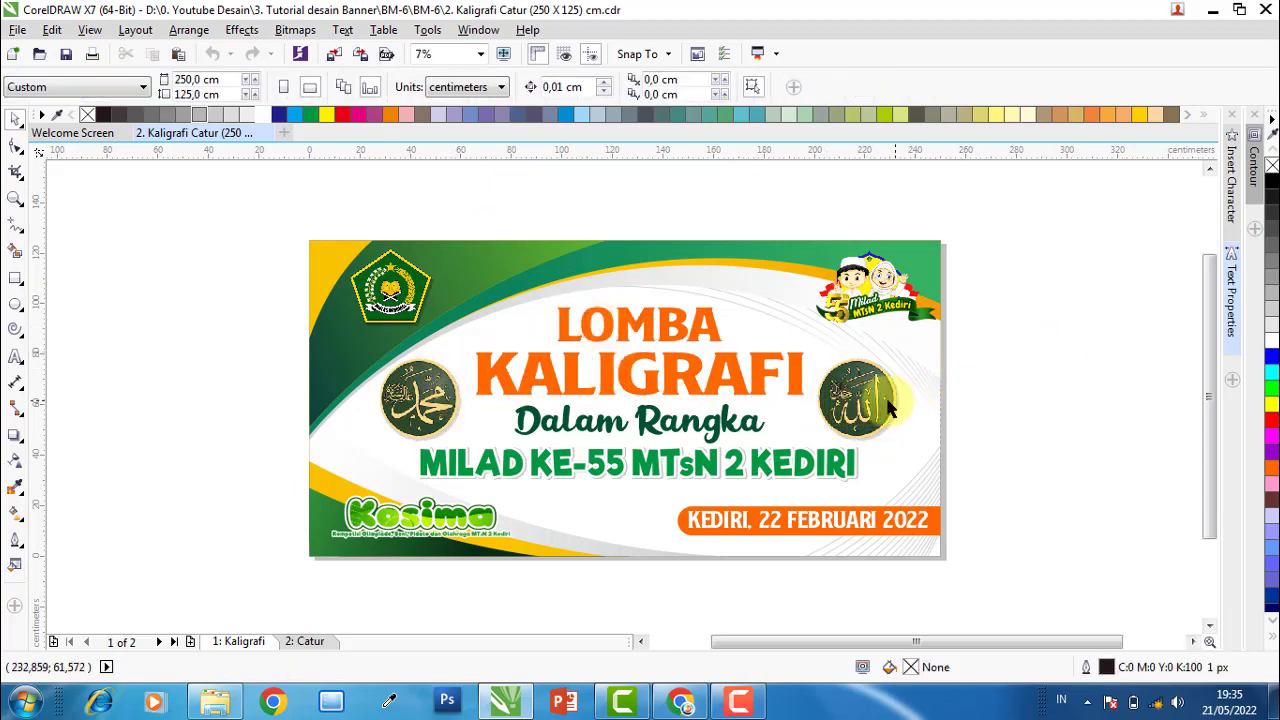
pyautogui.click(481, 53)
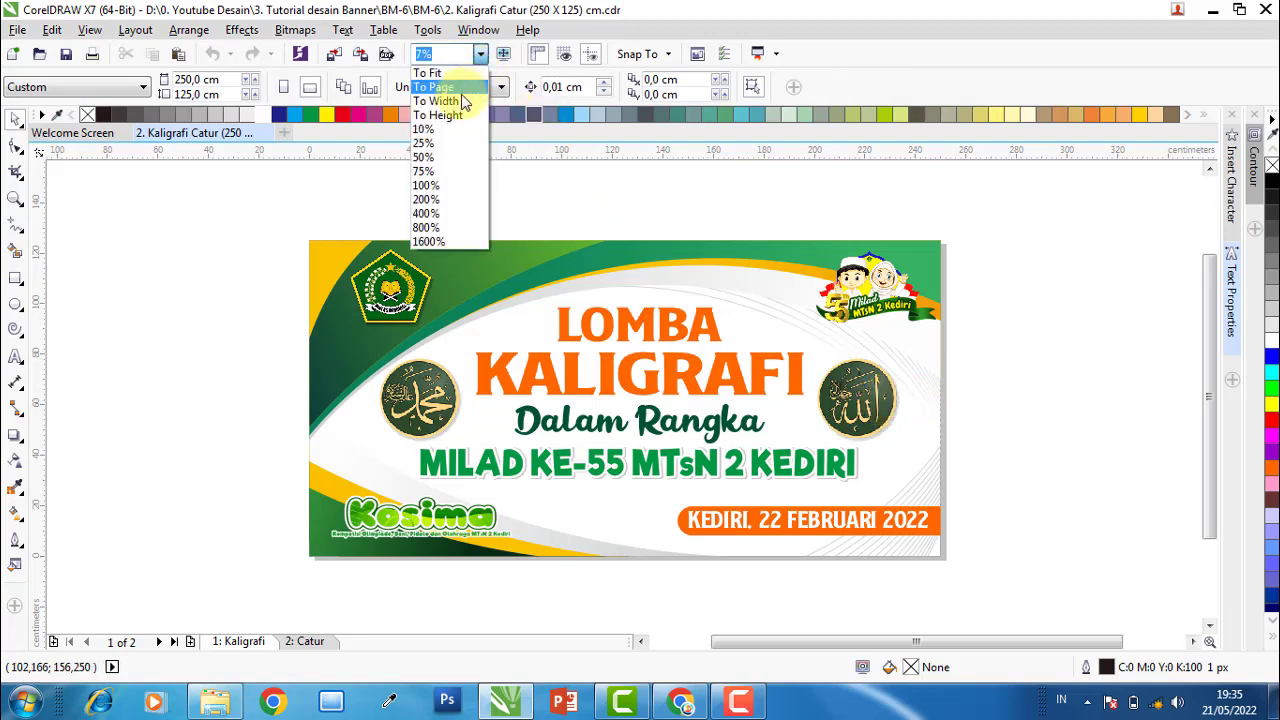
pyautogui.click(450, 115)
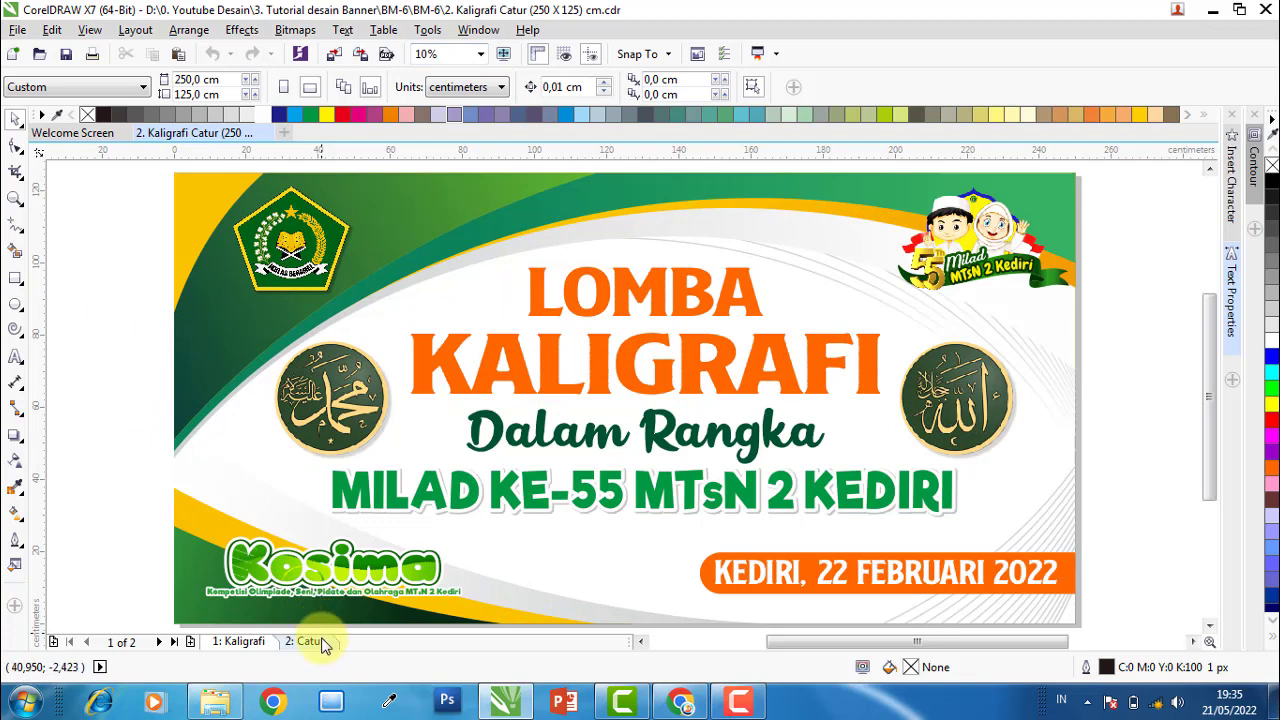
# Switch to the 2: Catur page and ungroup the 24-object chess banner group
pyautogui.click(318, 641)
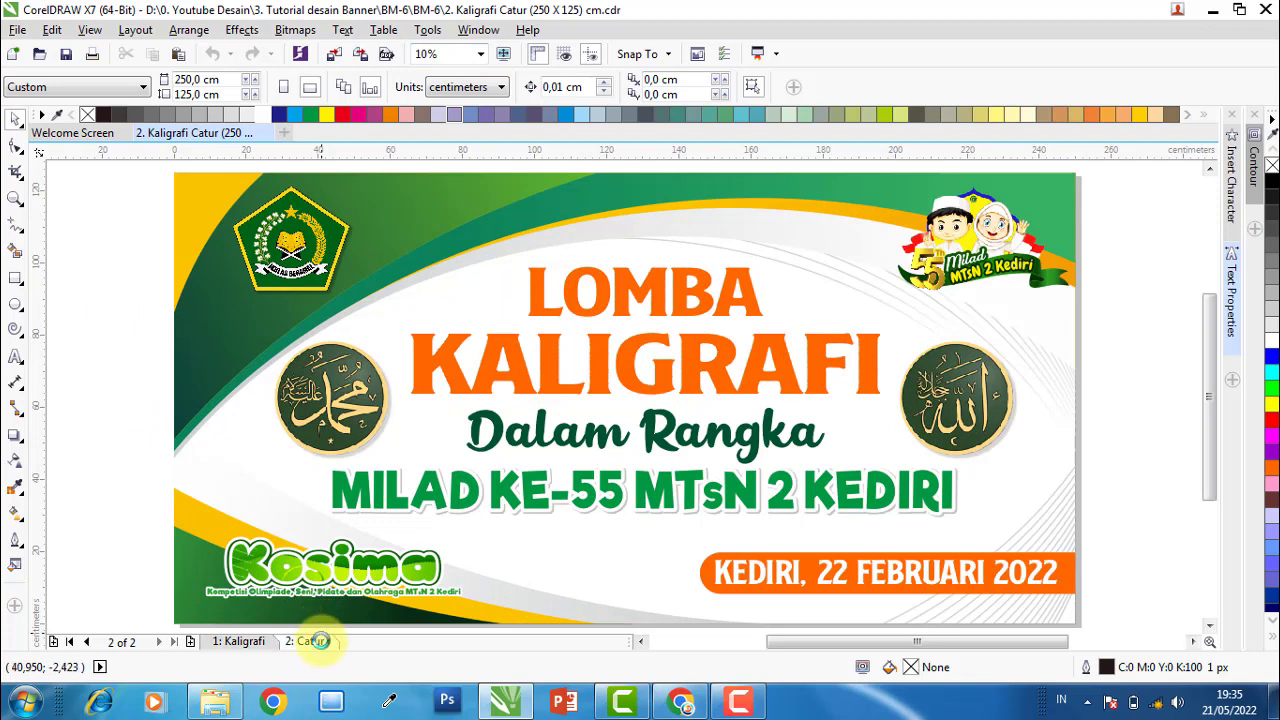
pyautogui.click(625, 373)
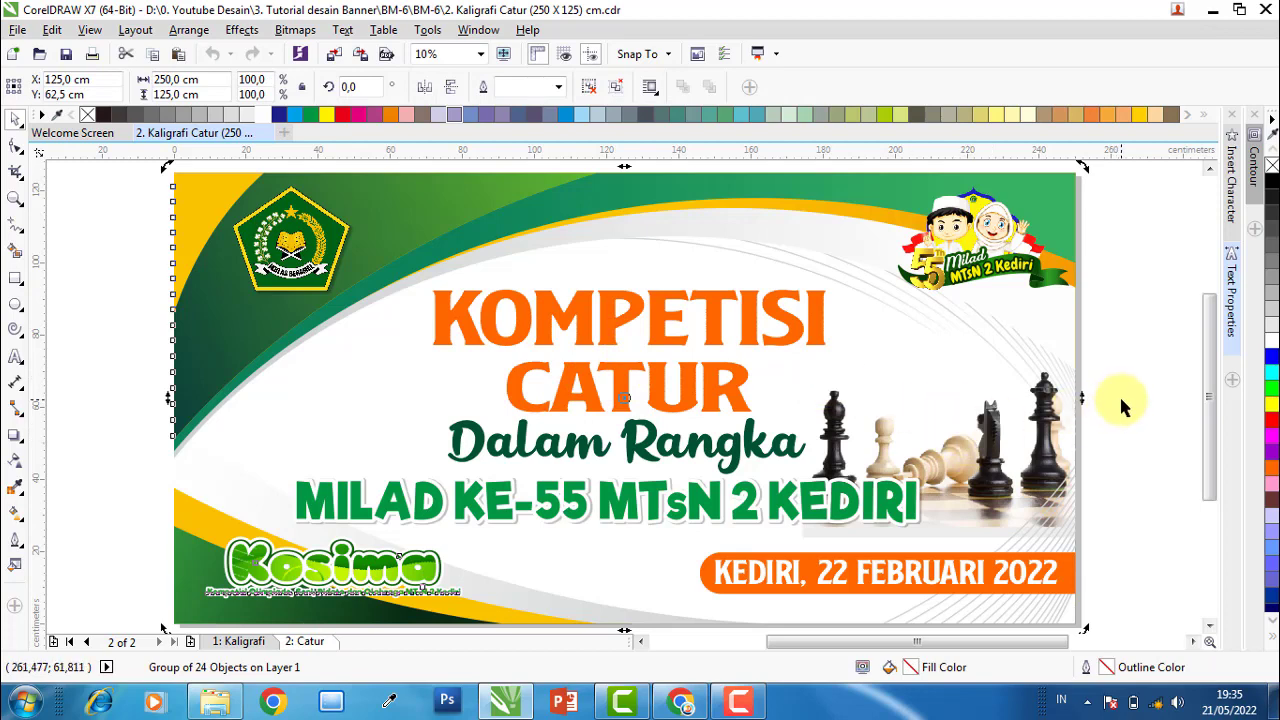
pyautogui.press('Escape')
pyautogui.click(1052, 403)
pyautogui.moveTo(1169, 350)
pyautogui.mouseDown()
pyautogui.moveTo(882, 532)
pyautogui.moveTo(1155, 430)
pyautogui.mouseUp()
pyautogui.click(722, 312)
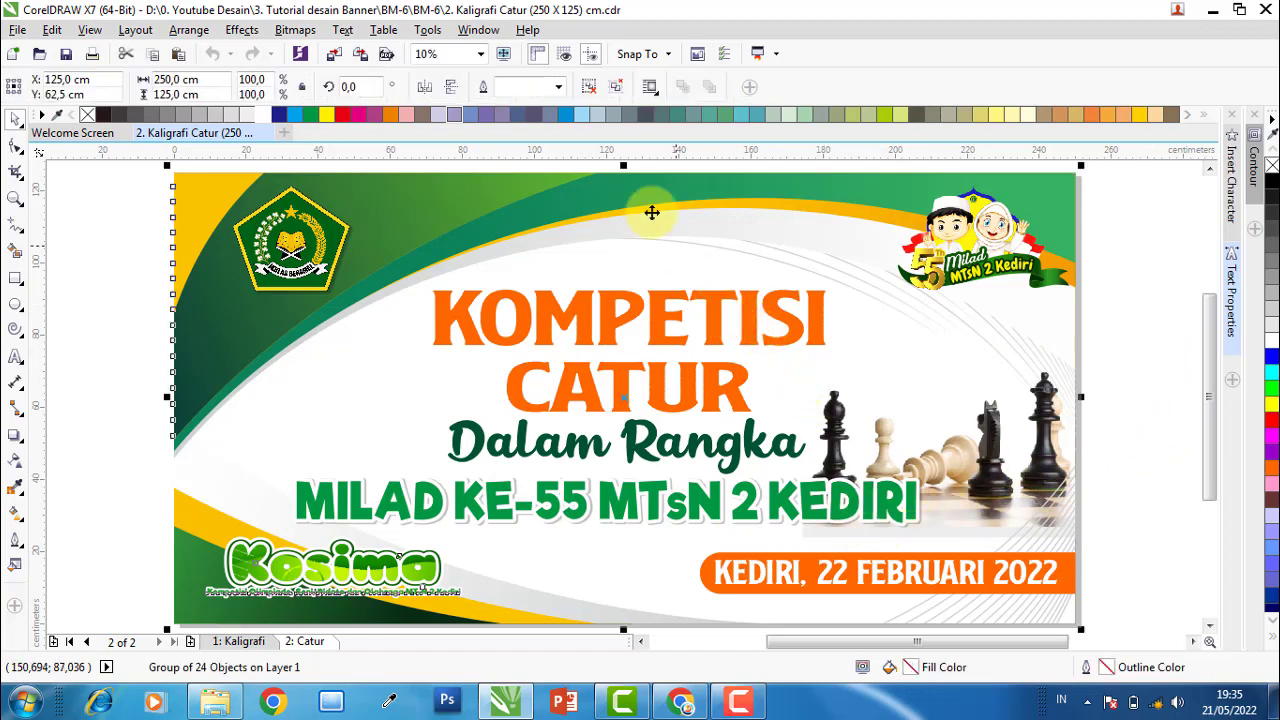
pyautogui.click(590, 90)
pyautogui.click(1176, 296)
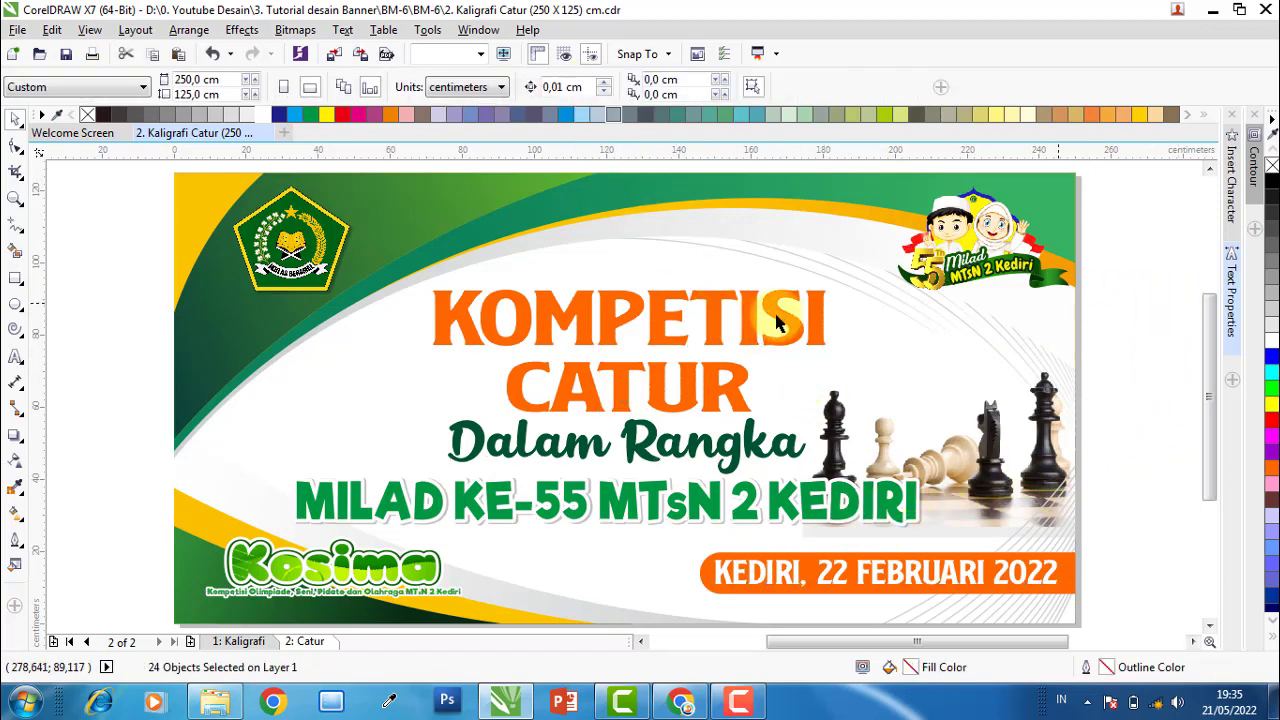
# Check the fonts of the KOMPETISI, Dalam Rangka and MILAD KE-55 texts
pyautogui.click(775, 316)
pyautogui.doubleClick(775, 316)
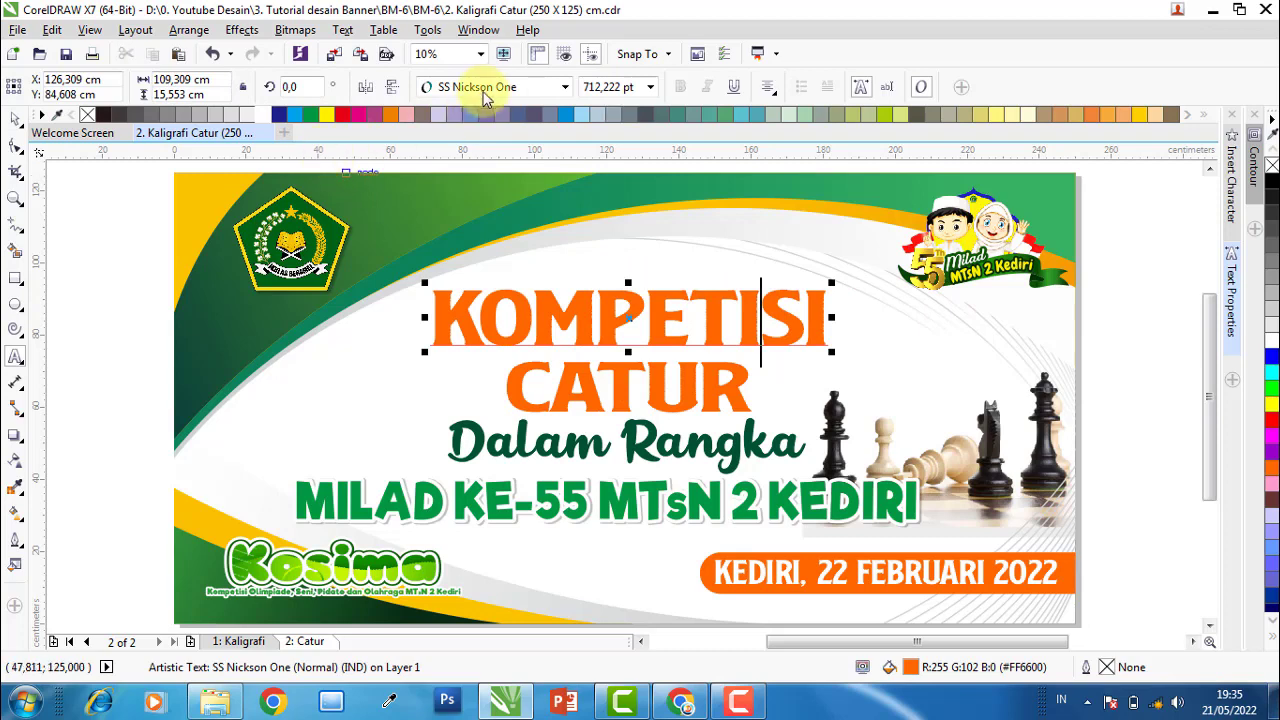
pyautogui.click(518, 443)
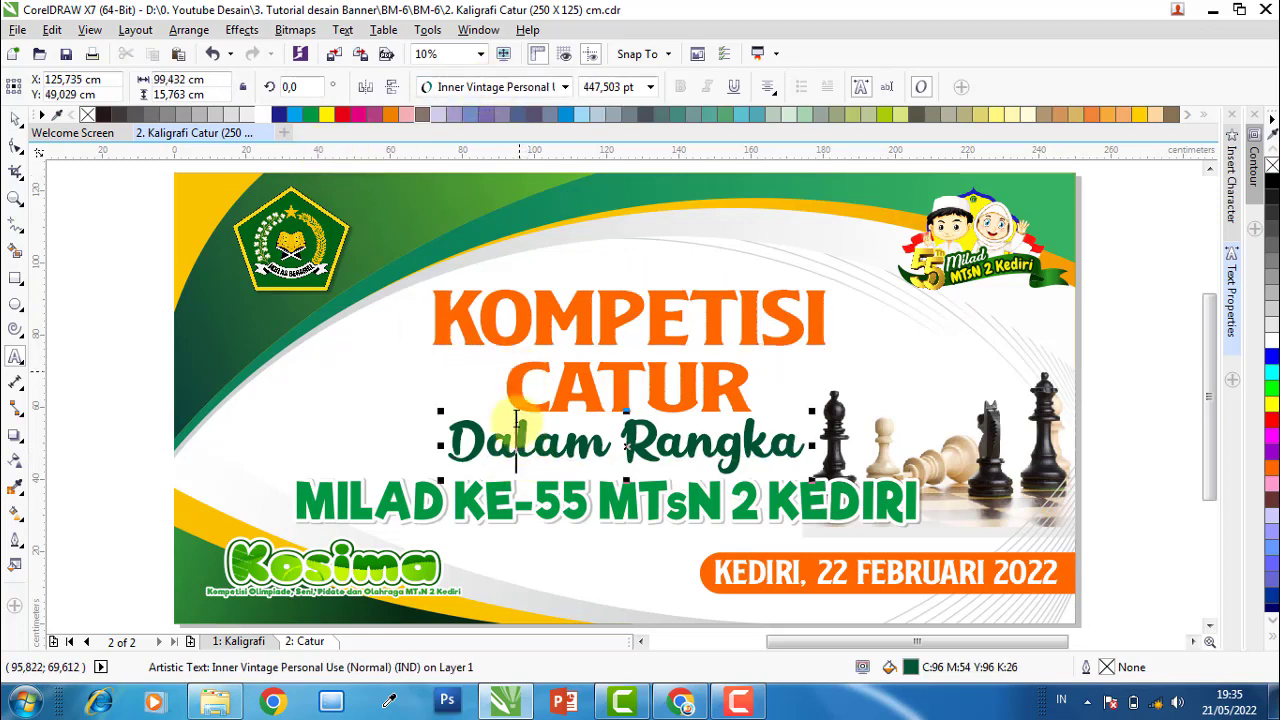
pyautogui.click(510, 505)
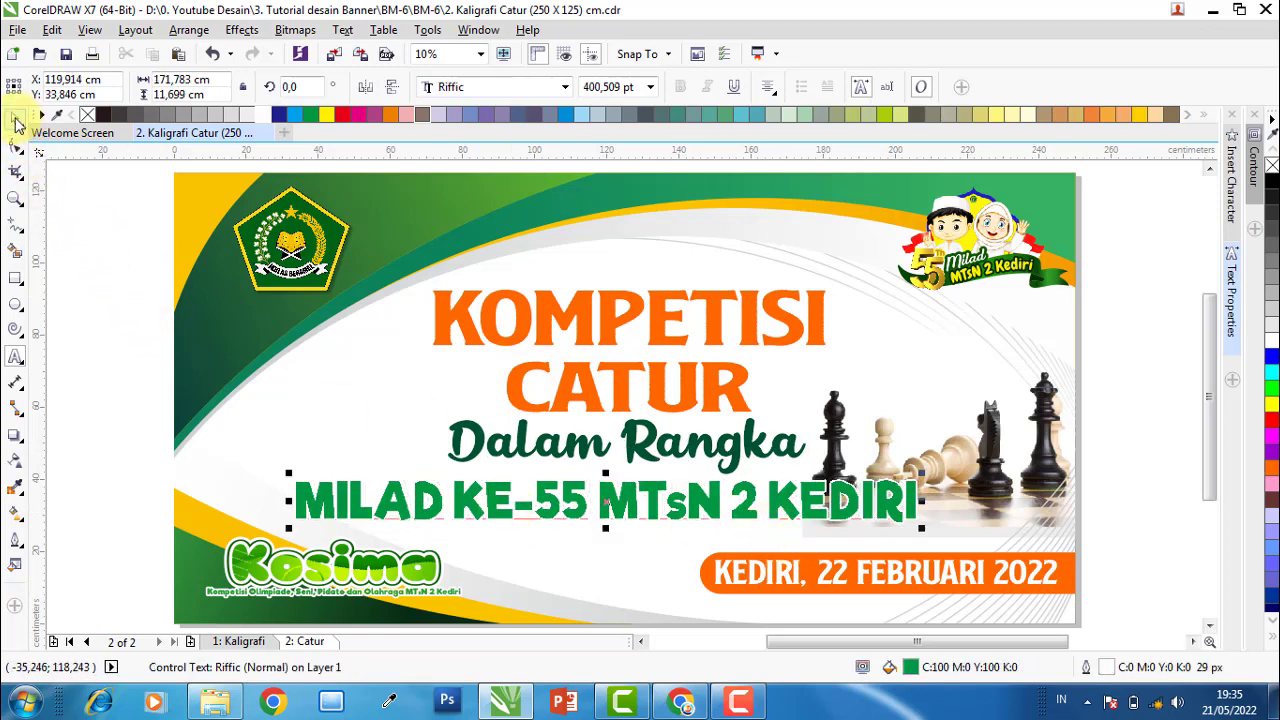
pyautogui.click(16, 122)
pyautogui.click(132, 383)
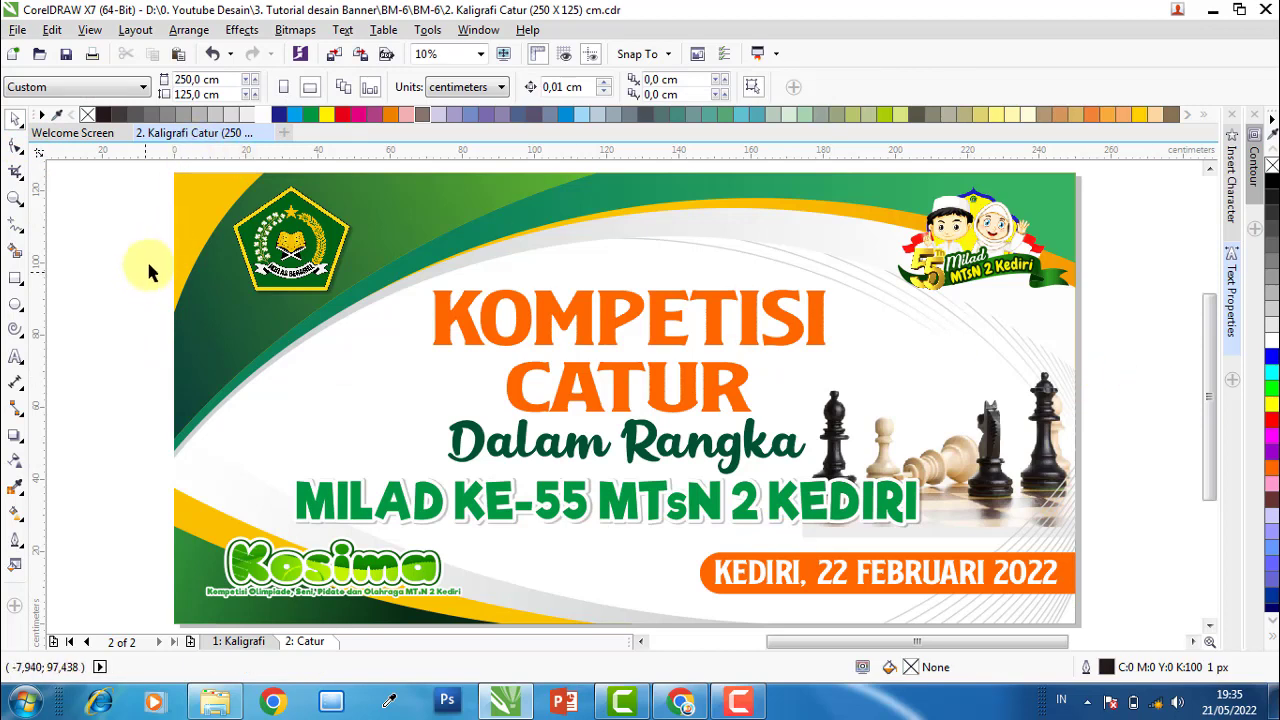
# Close the Catur file without saving and open 3. Singer (400 X 150) cm from BM-6
pyautogui.click(266, 134)
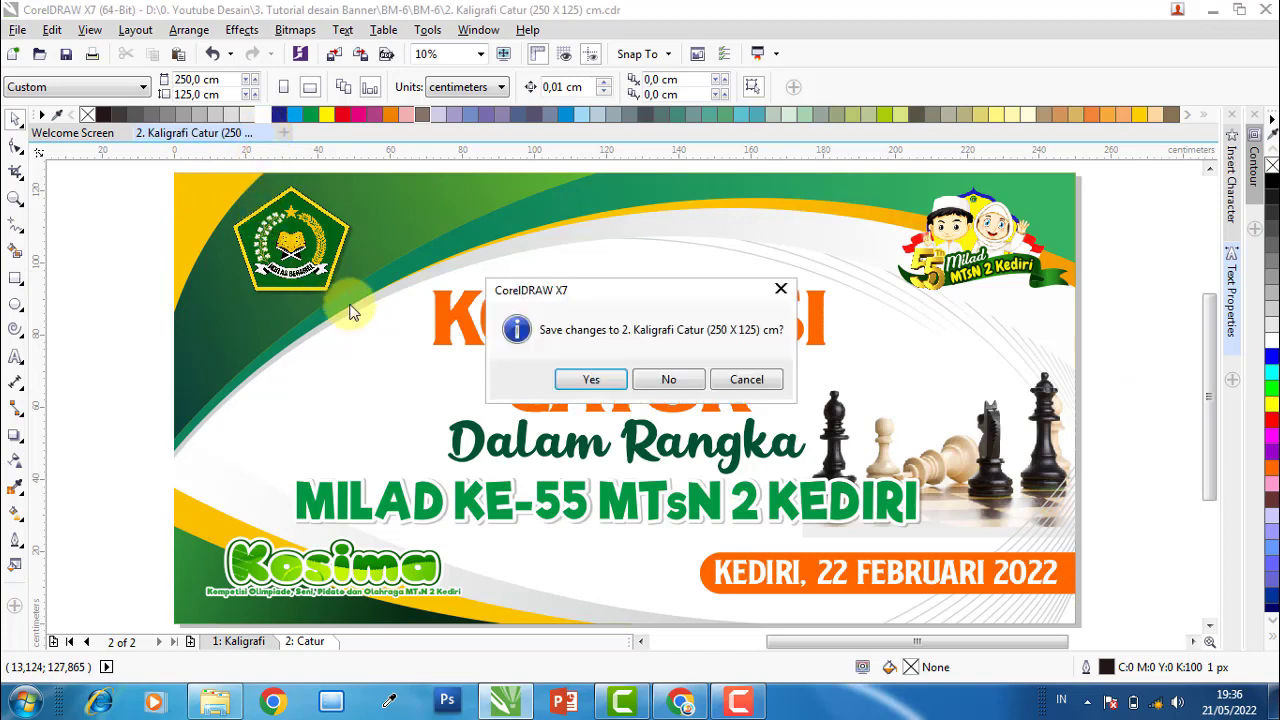
pyautogui.click(680, 378)
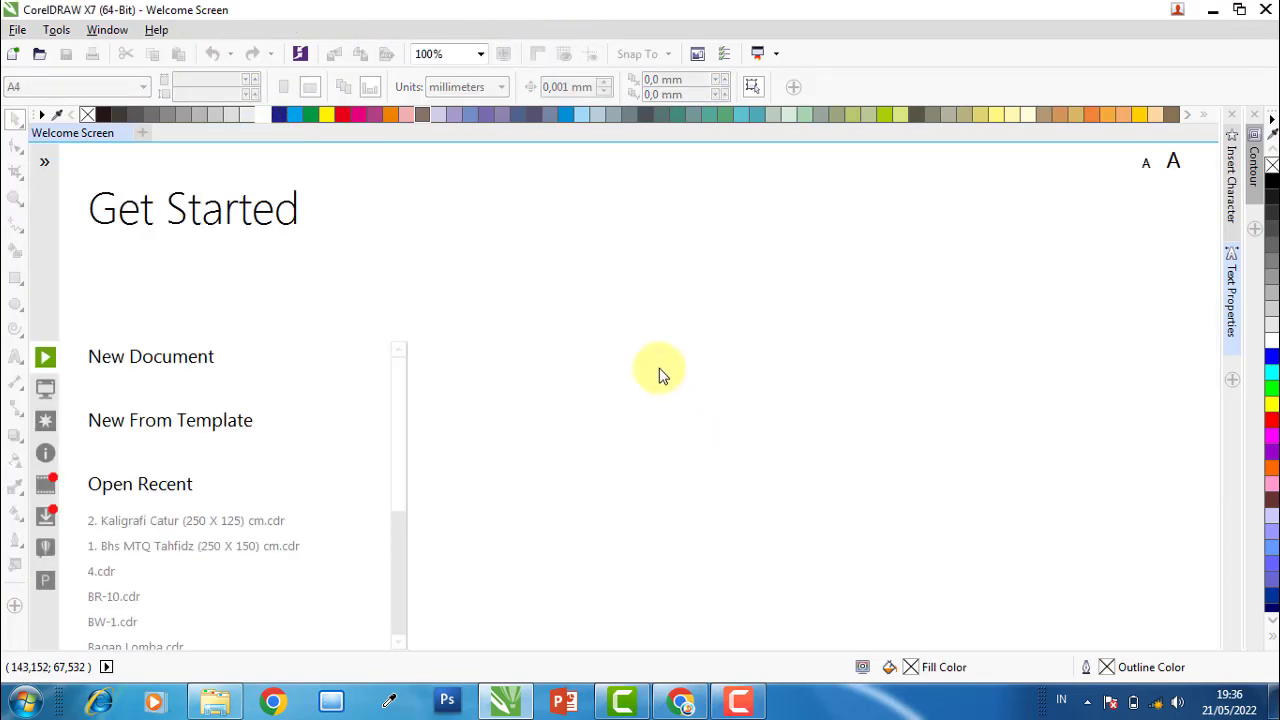
pyautogui.click(224, 706)
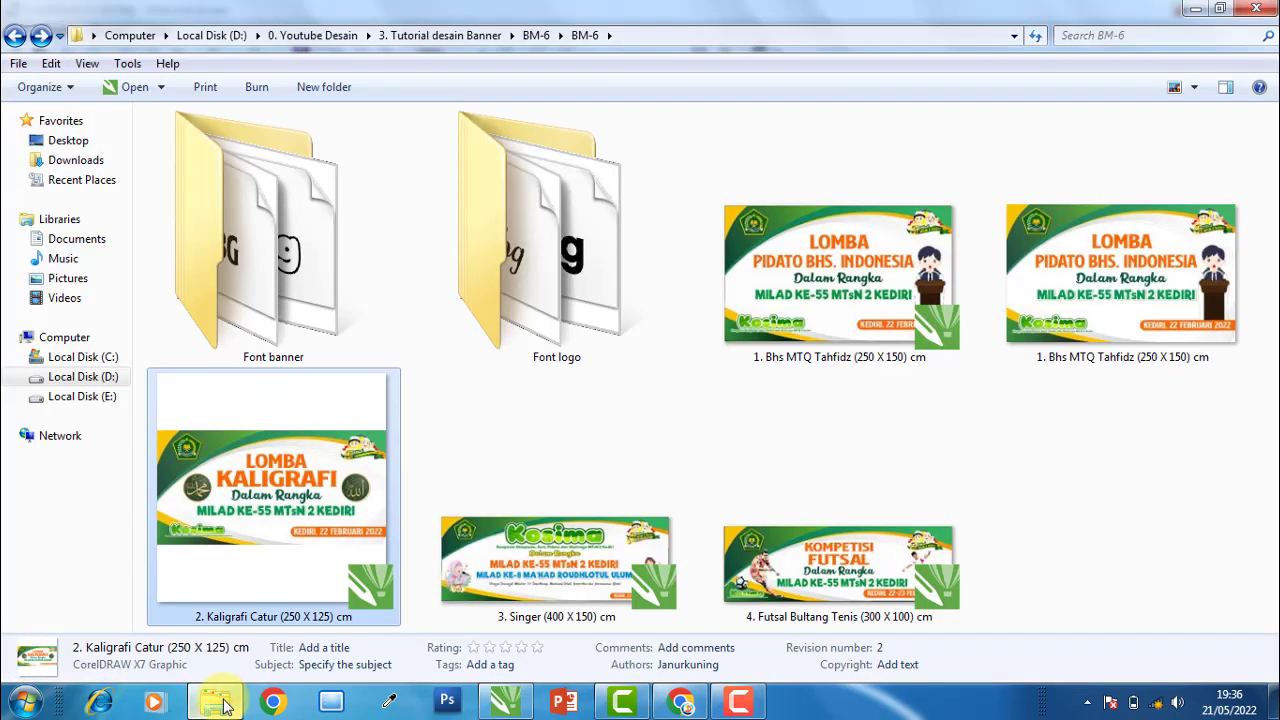
pyautogui.click(633, 590)
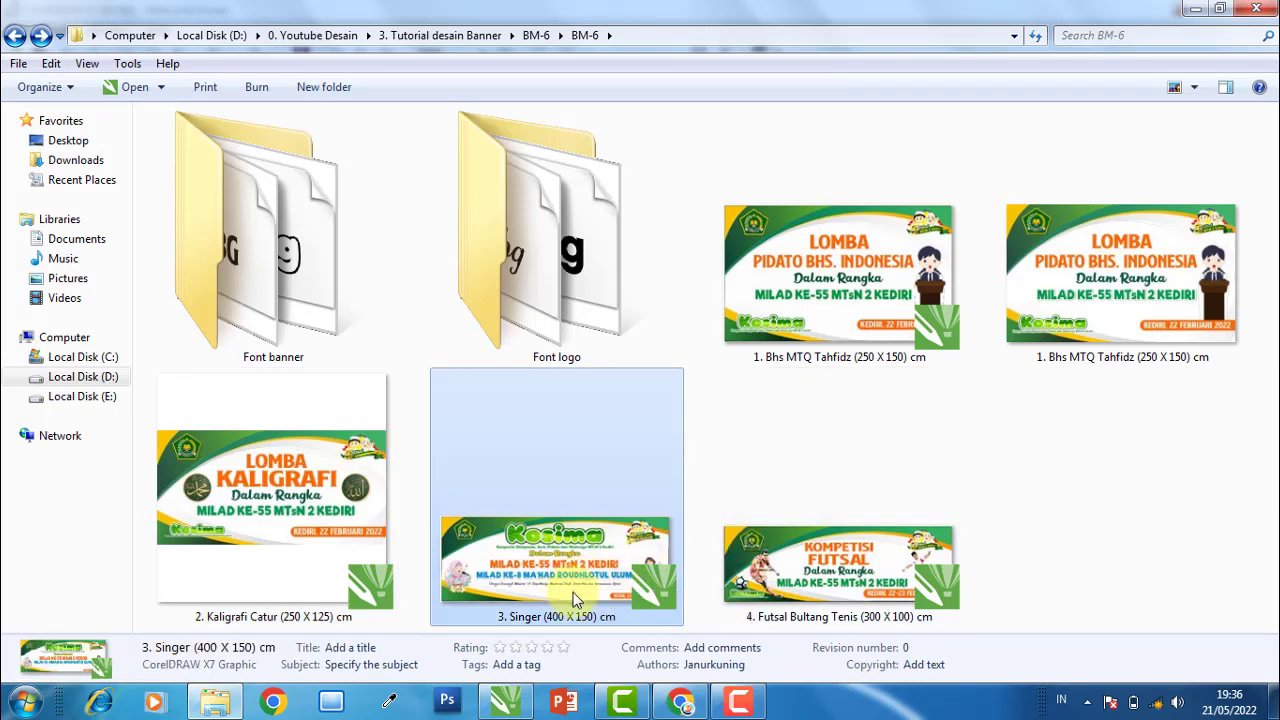
pyautogui.moveTo(556, 616)
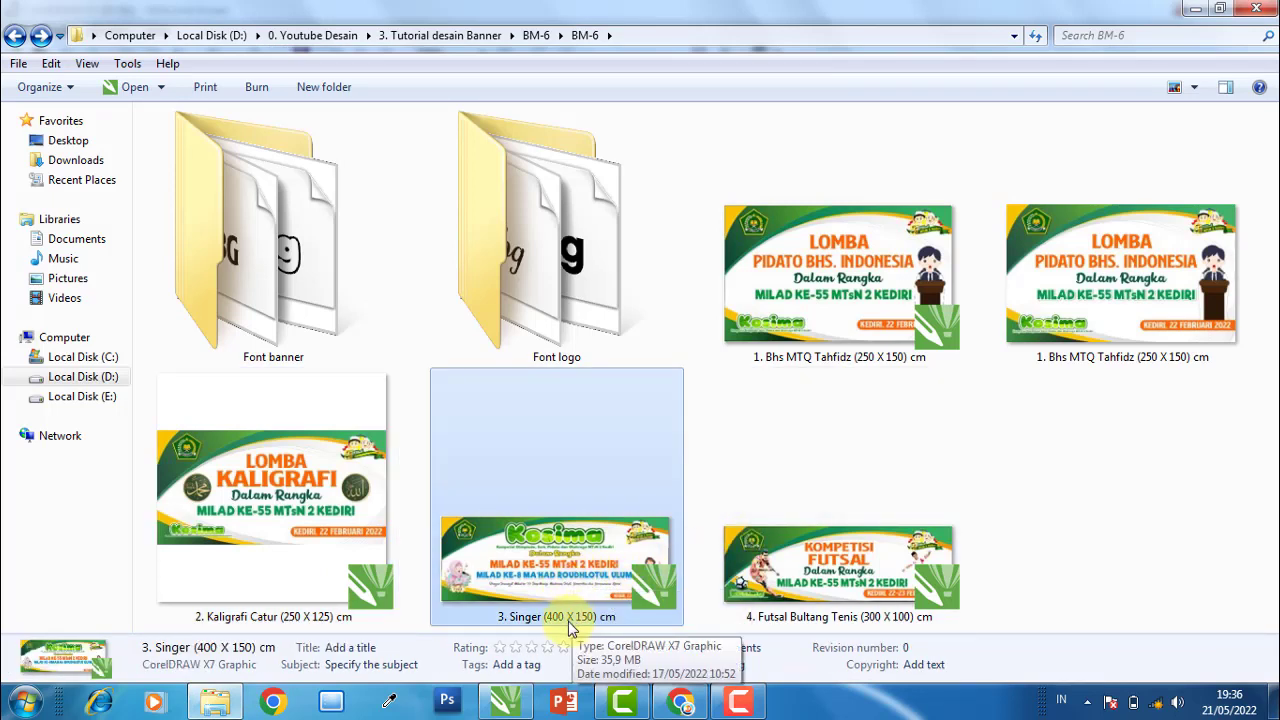
pyautogui.doubleClick(565, 577)
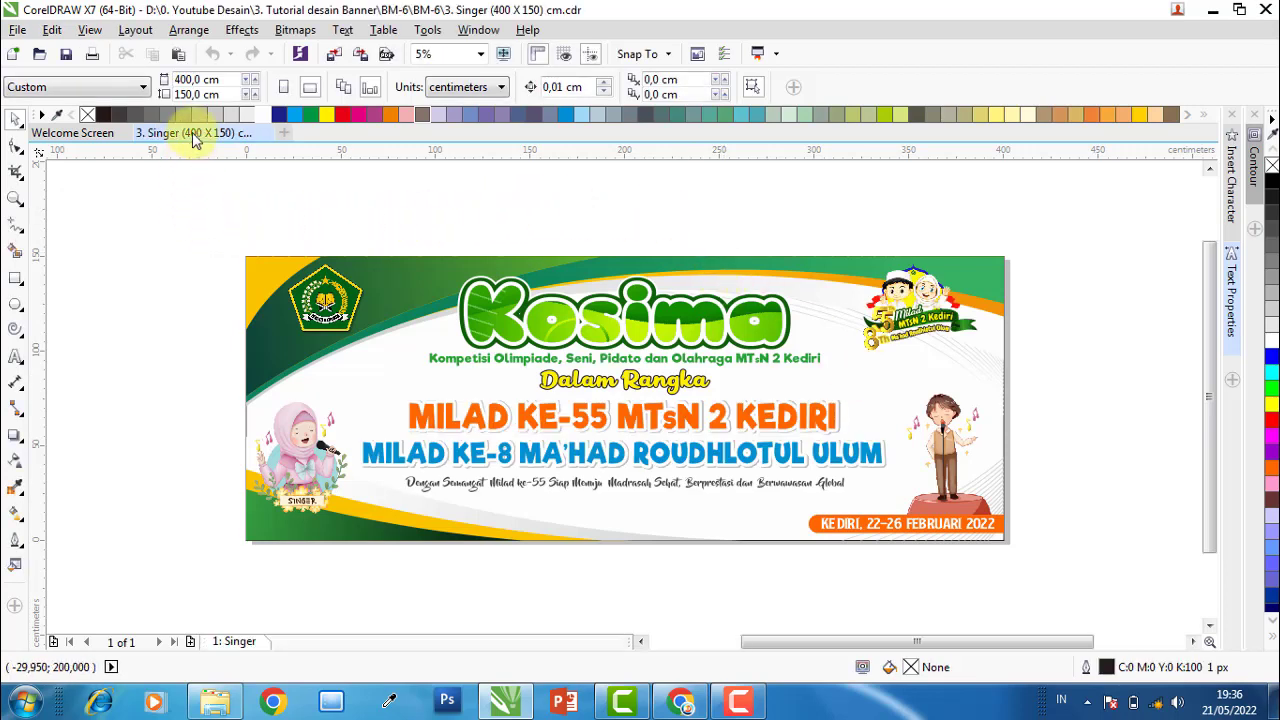
# Check the Singer page size and ungroup the 20-object banner group
pyautogui.click(200, 80)
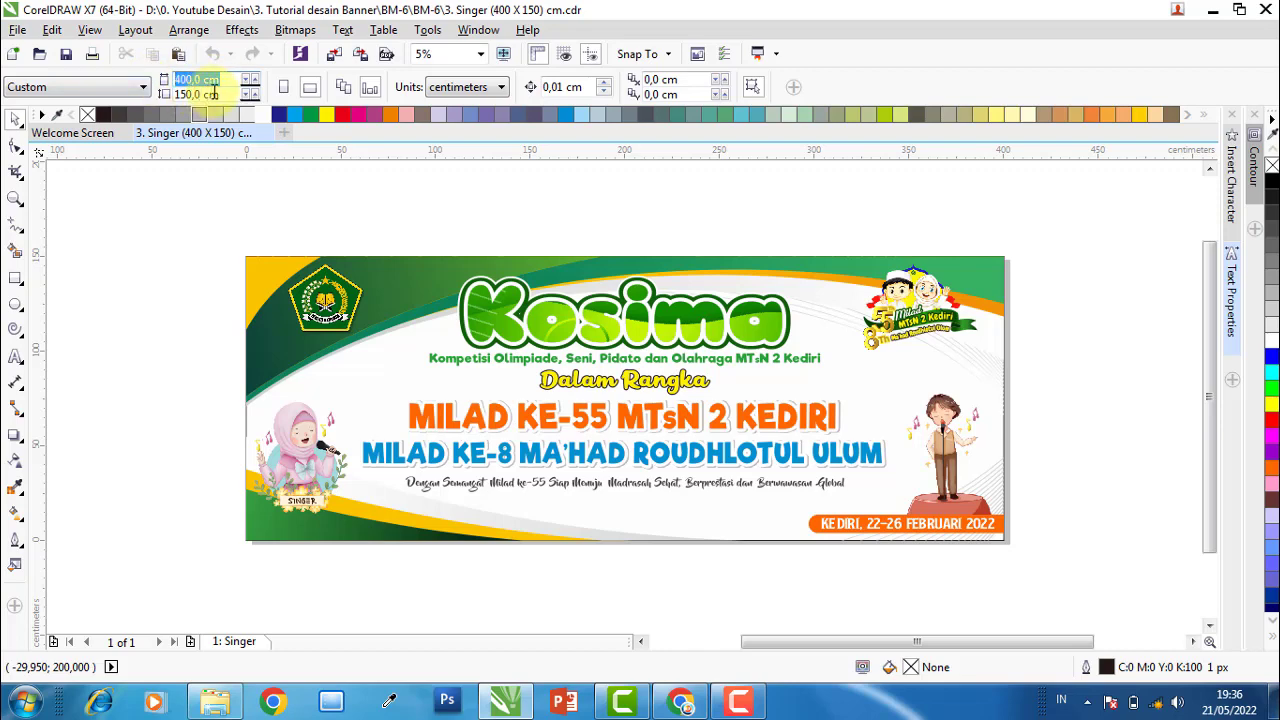
pyautogui.click(185, 94)
pyautogui.moveTo(196, 214); pyautogui.dragTo(1113, 570)
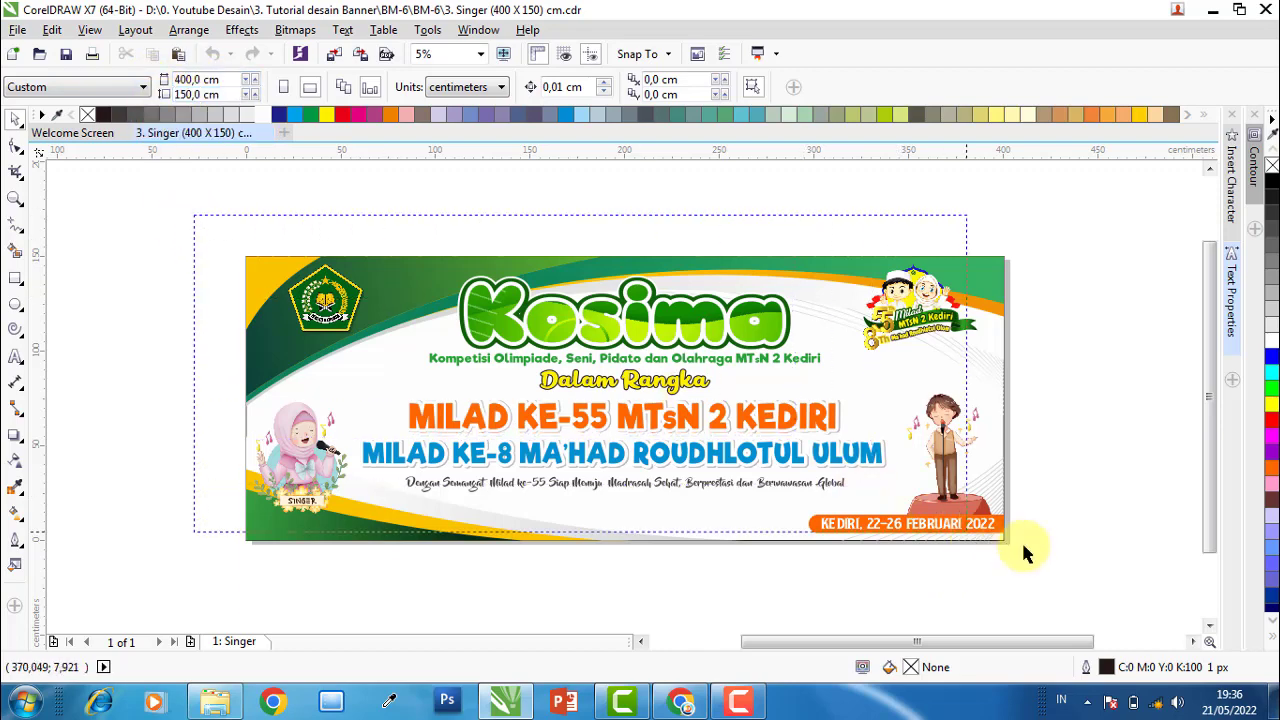
pyautogui.click(1078, 443)
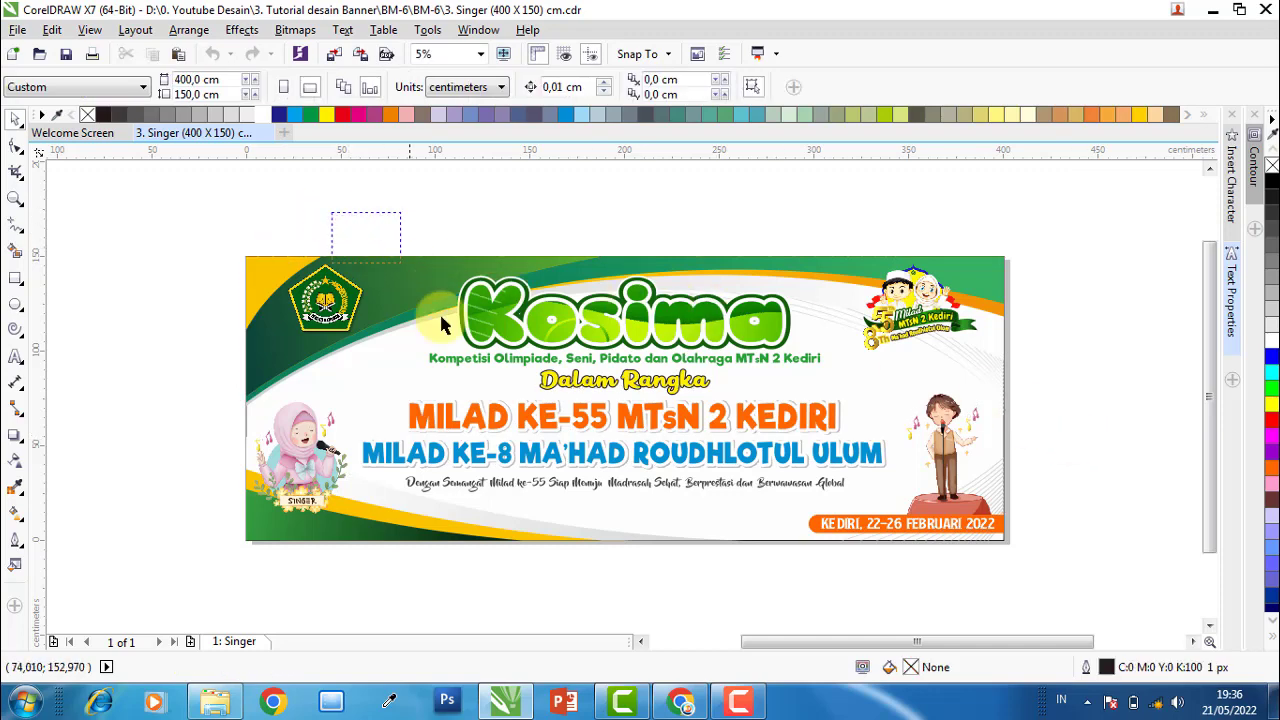
pyautogui.moveTo(441, 318)
pyautogui.mouseDown()
pyautogui.moveTo(933, 505)
pyautogui.moveTo(915, 545)
pyautogui.moveTo(922, 572)
pyautogui.moveTo(680, 222)
pyautogui.mouseUp()
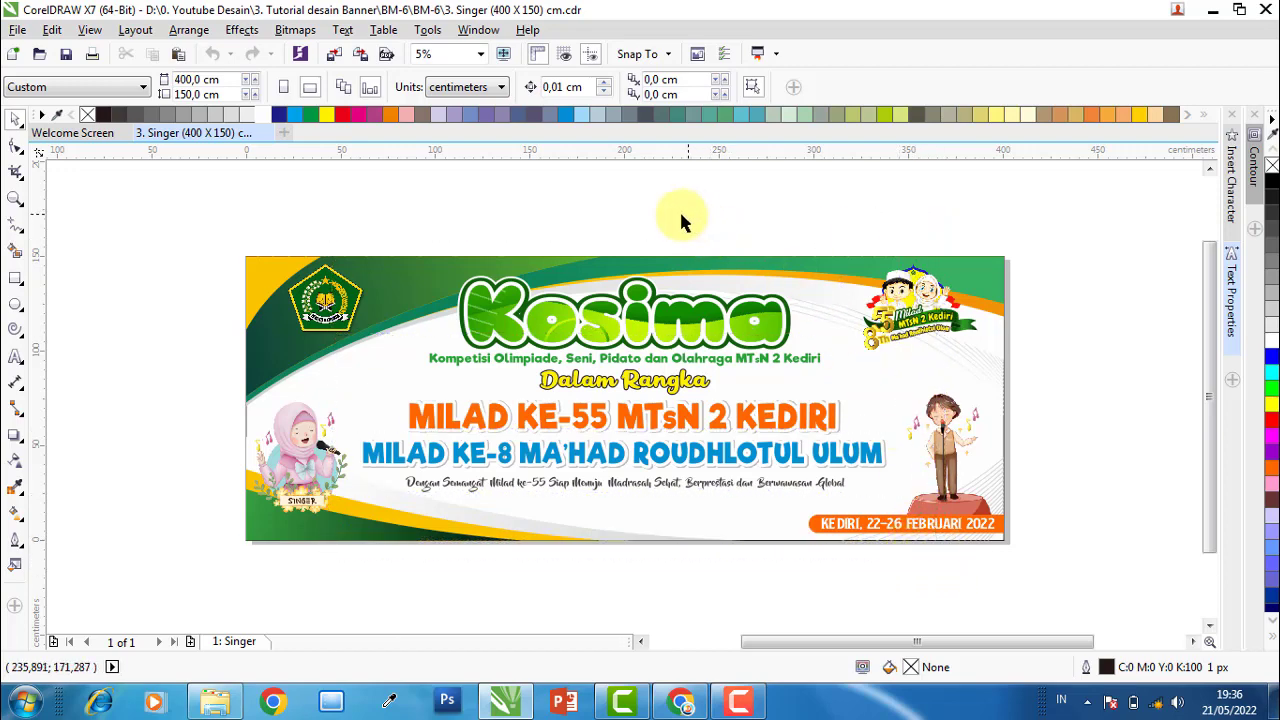
pyautogui.click(310, 505)
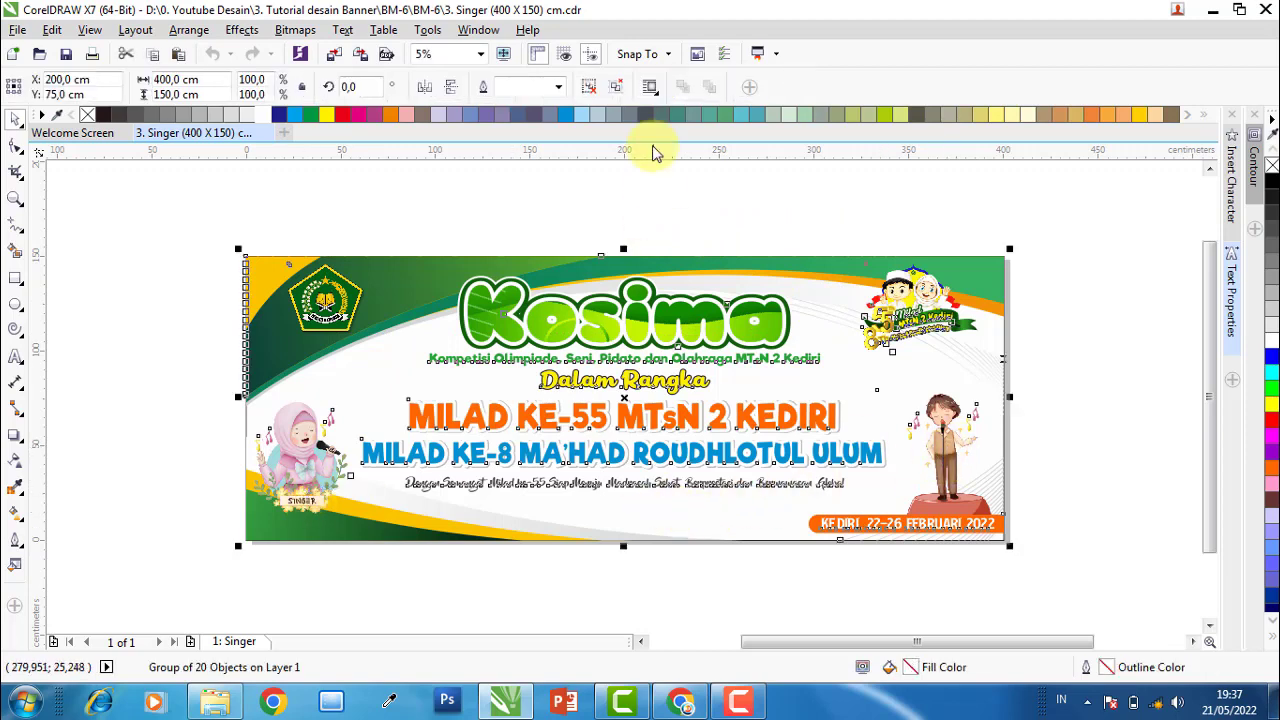
pyautogui.click(617, 88)
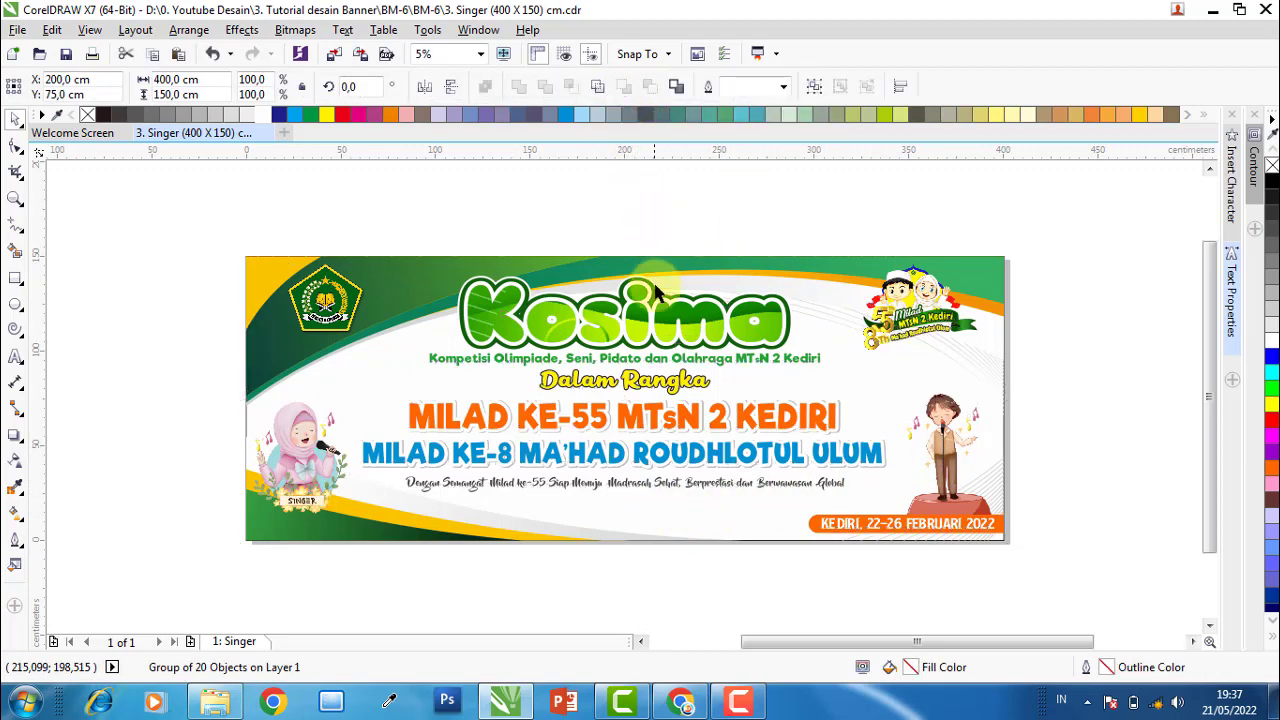
# Shift the girl singer left, move the boy singer off the page, then close the document
pyautogui.click(452, 430)
pyautogui.click(300, 455)
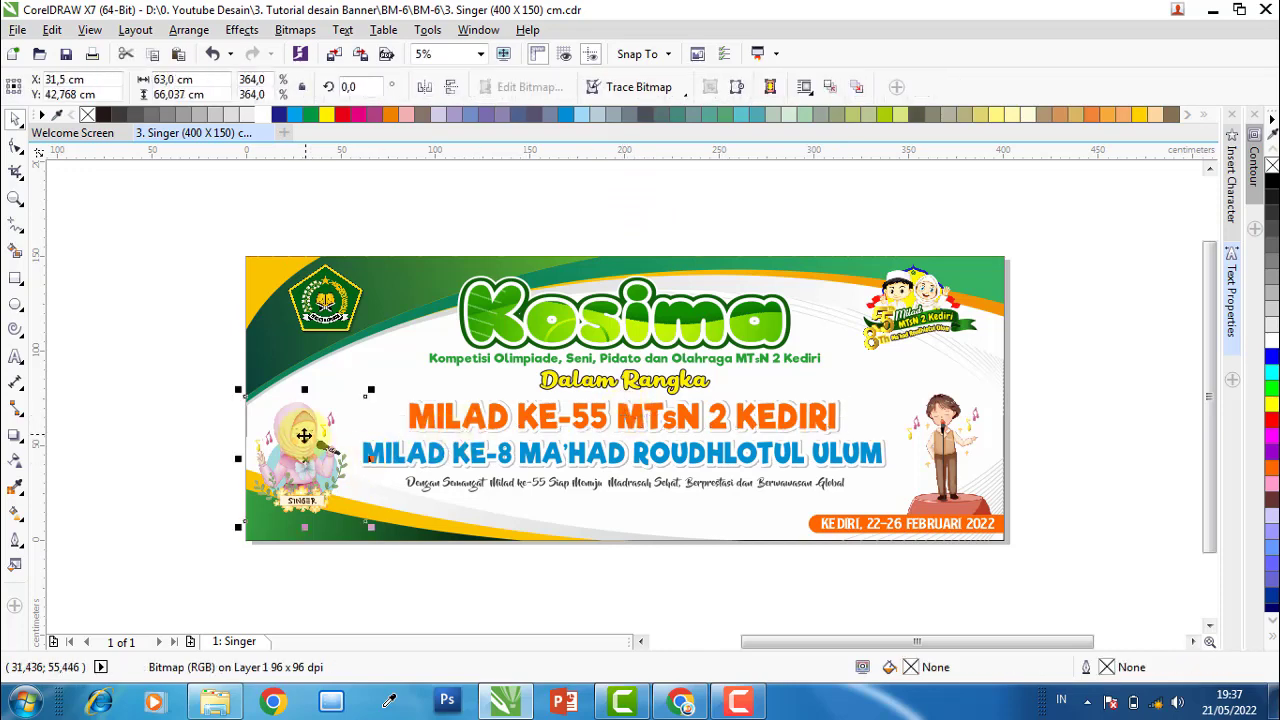
pyautogui.moveTo(300, 455); pyautogui.dragTo(255, 440)
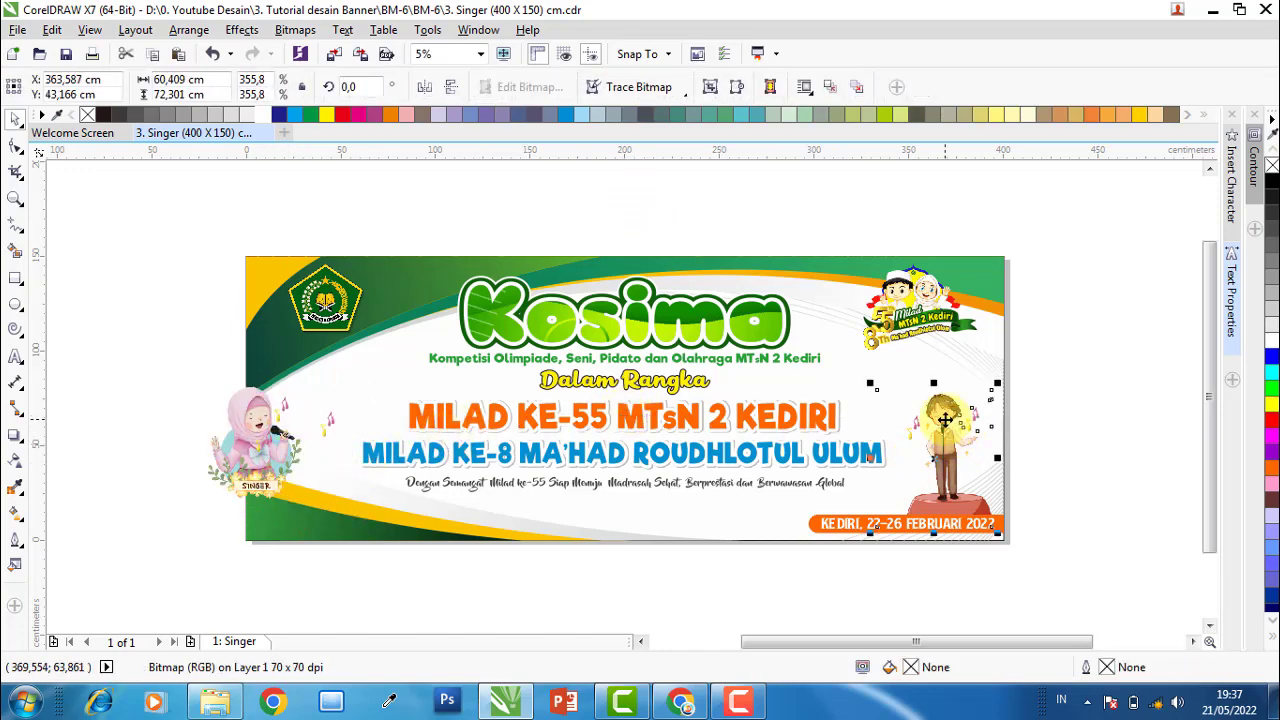
pyautogui.moveTo(943, 457); pyautogui.dragTo(1063, 412)
pyautogui.click(645, 220)
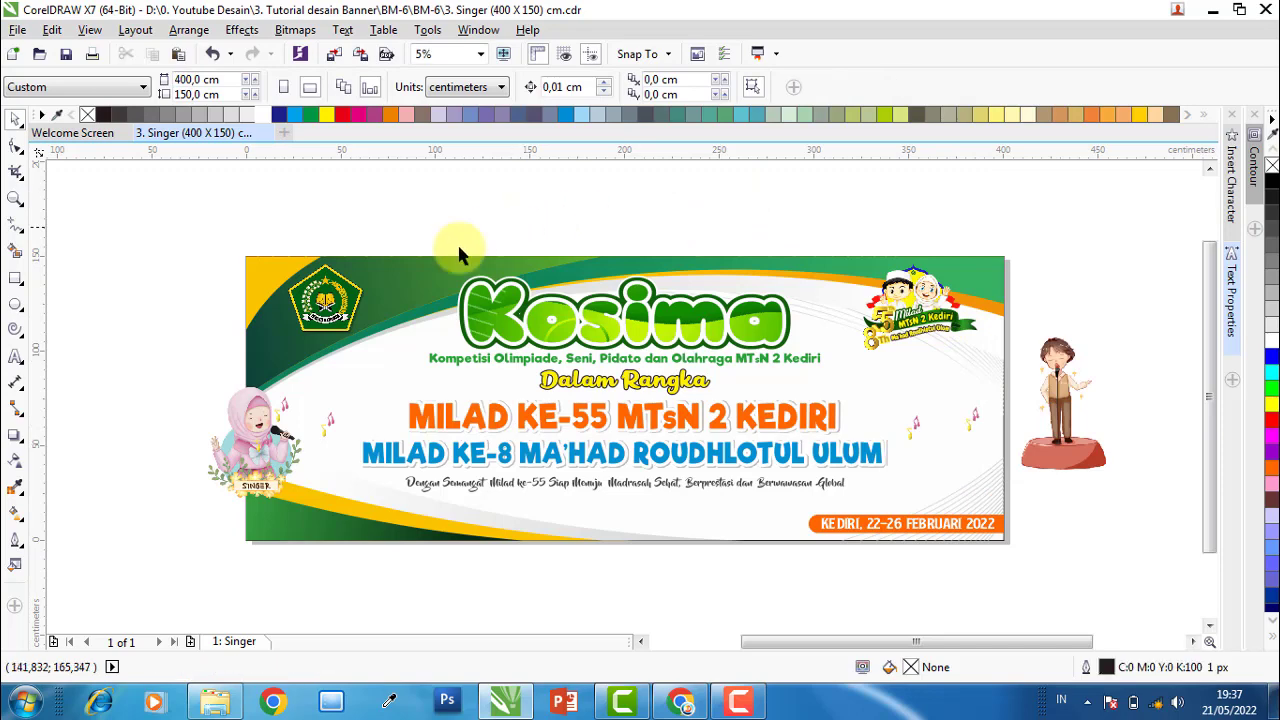
pyautogui.click(325, 297)
pyautogui.click(318, 574)
pyautogui.click(265, 134)
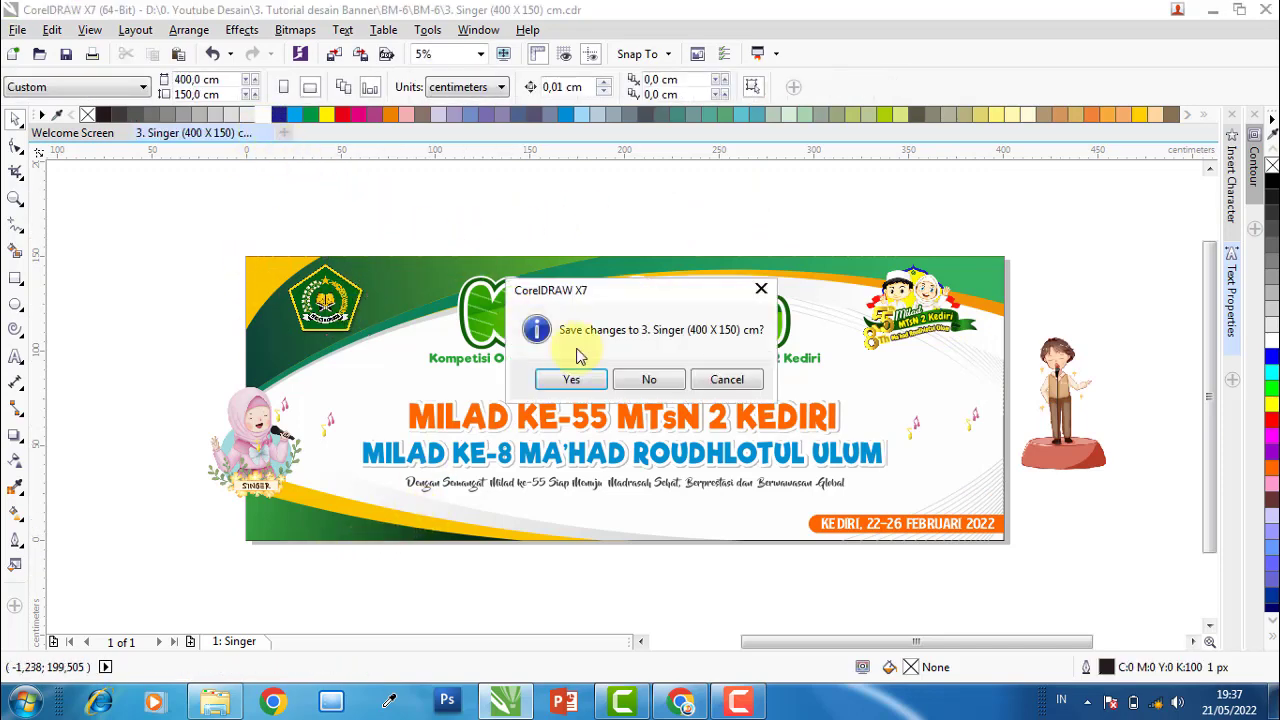
# Discard the Singer changes and open 4. Futsal Bultang Tenis (300 X 100) cm from BM-6
pyautogui.click(655, 378)
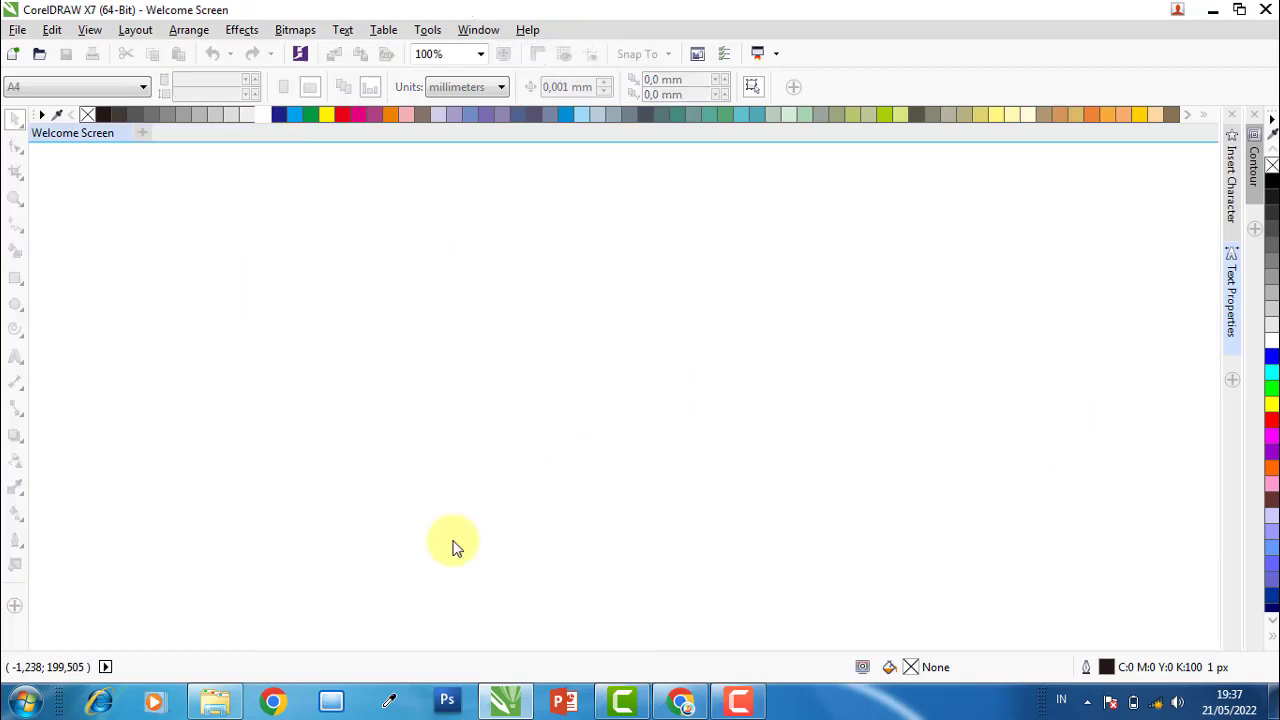
pyautogui.click(215, 700)
pyautogui.click(1063, 474)
pyautogui.click(850, 560)
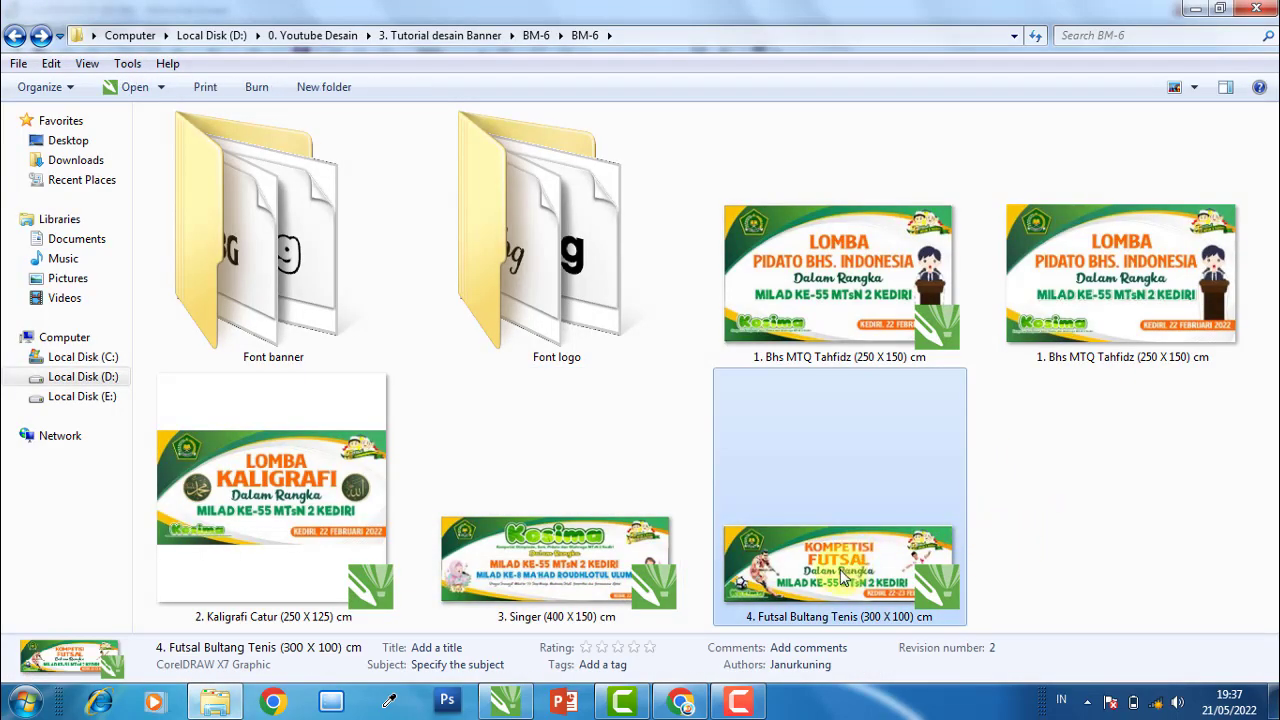
pyautogui.doubleClick(843, 570)
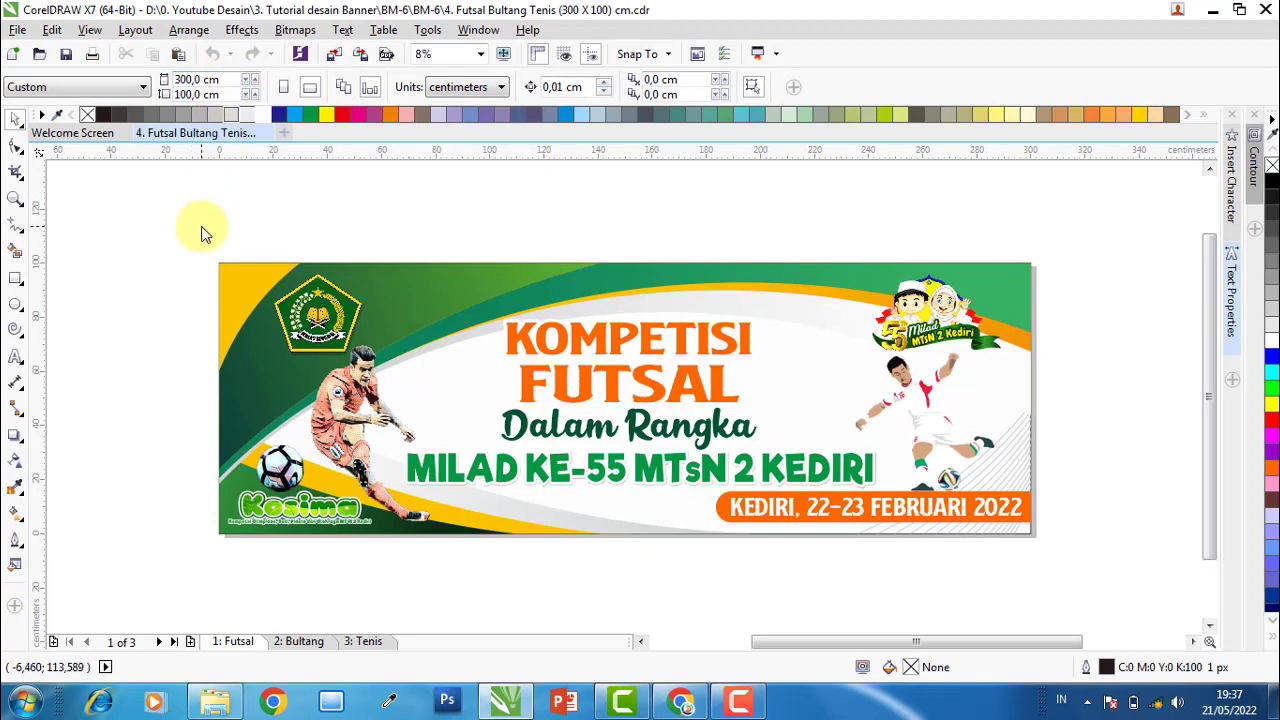
# Group every Futsal banner object into one with Ctrl+G, then check the badminton banner
pyautogui.moveTo(195, 228); pyautogui.dragTo(1090, 546)
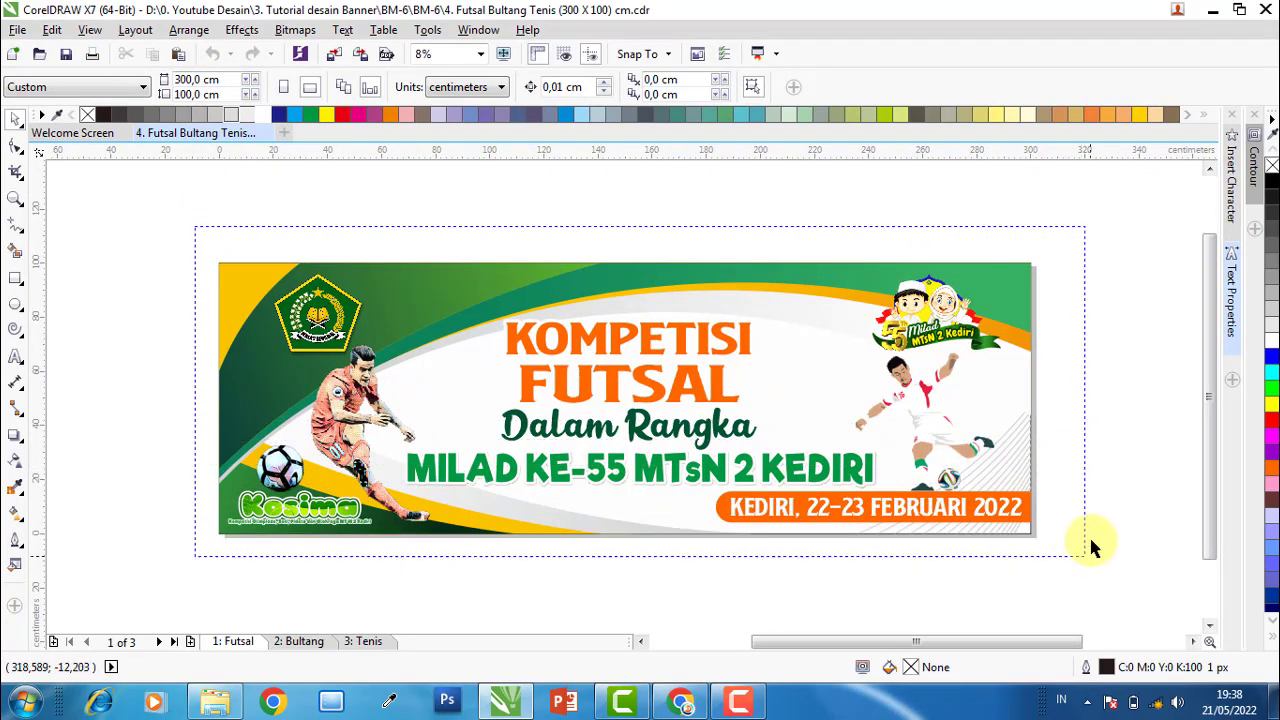
pyautogui.moveTo(1090, 547); pyautogui.dragTo(1079, 557)
pyautogui.hotkey('ctrl', 'g')
pyautogui.click(1087, 387)
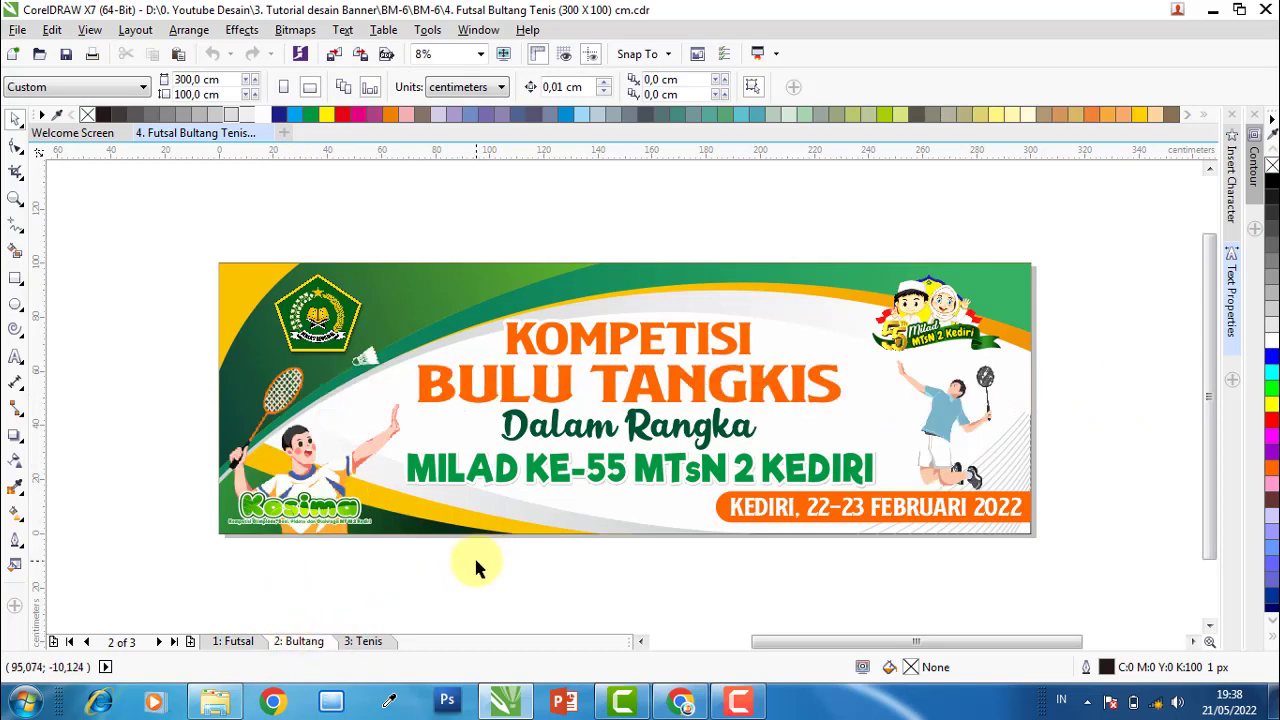
pyautogui.click(305, 455)
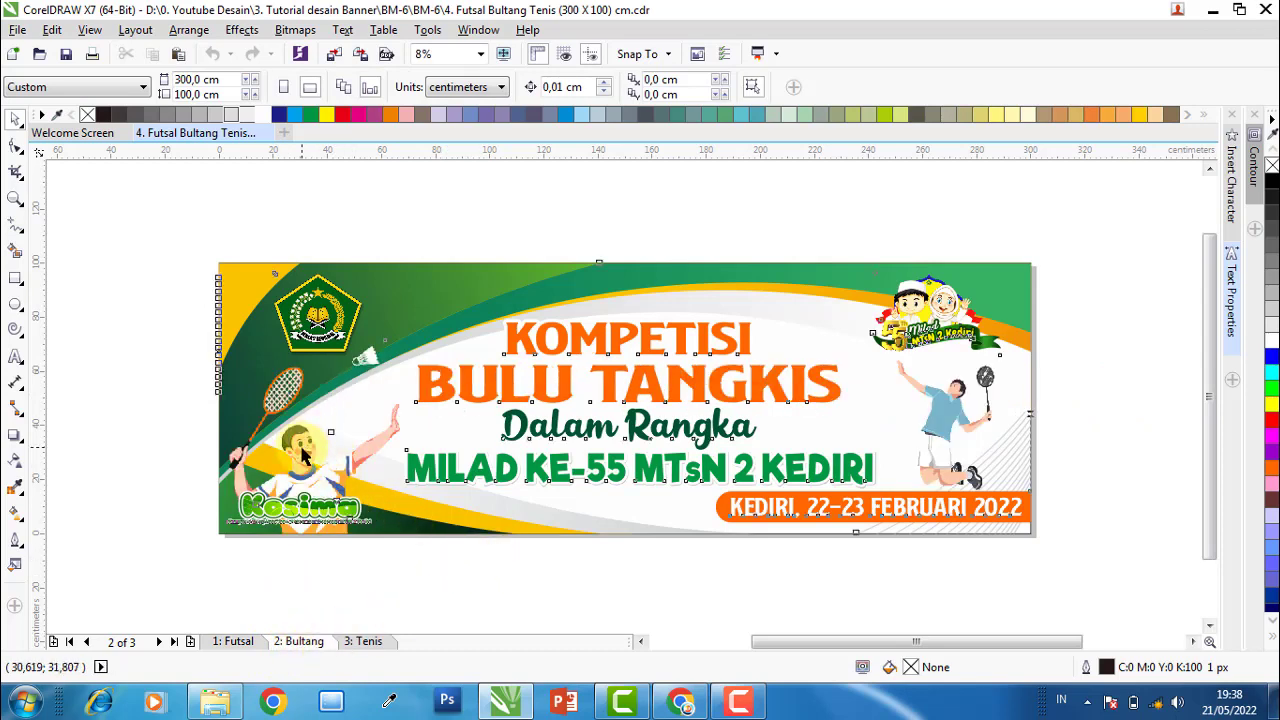
pyautogui.click(1100, 376)
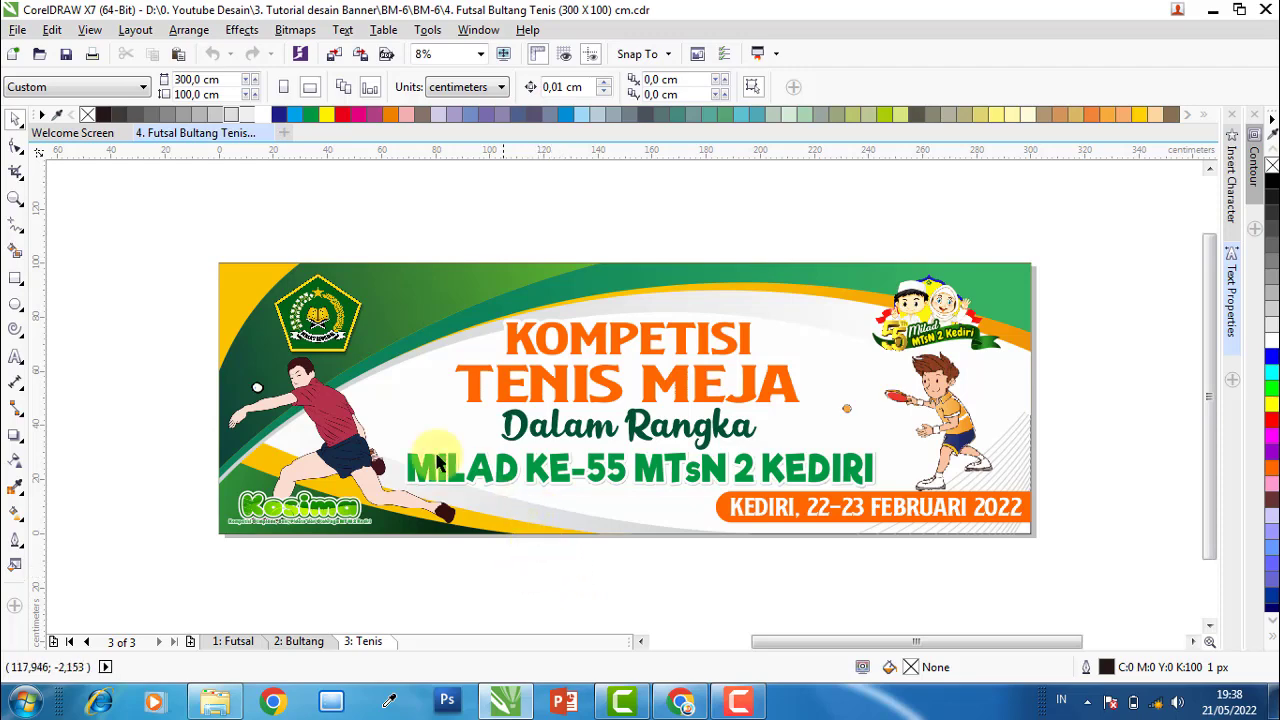
# Ungroup the Tenis Meja banner group
pyautogui.moveTo(191, 236)
pyautogui.mouseDown()
pyautogui.moveTo(1105, 530)
pyautogui.moveTo(1104, 546)
pyautogui.mouseUp()
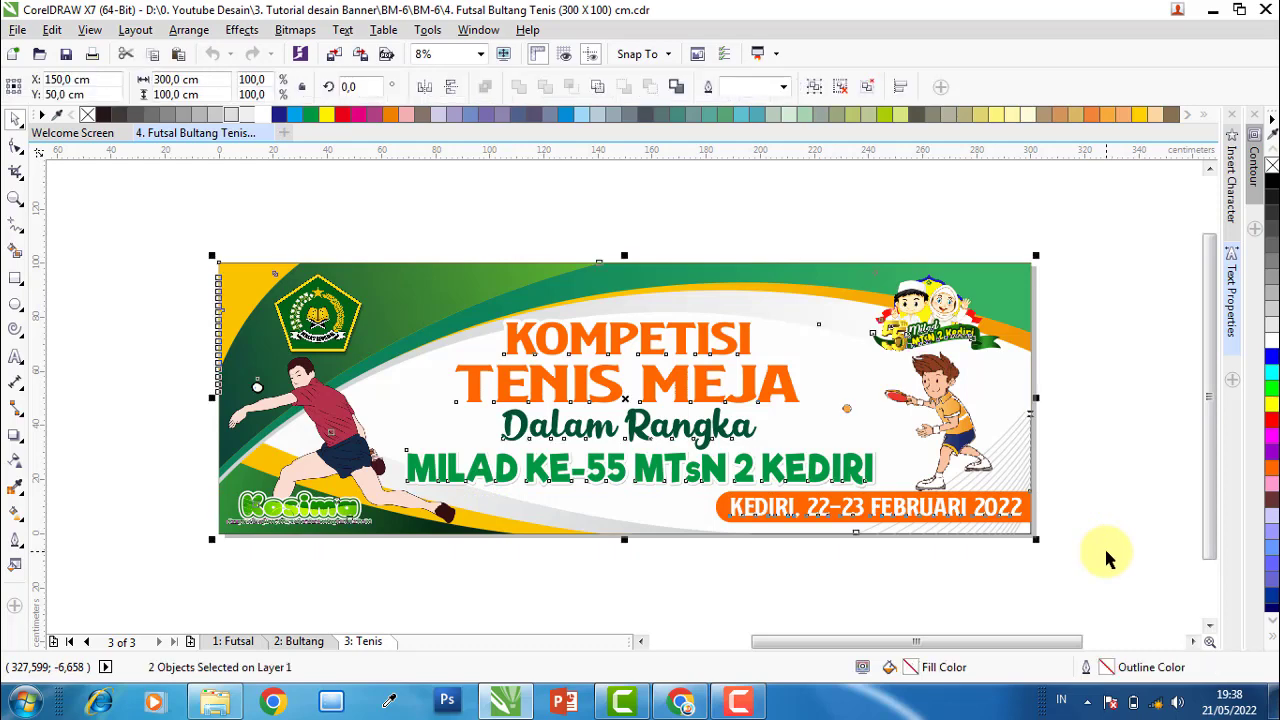
pyautogui.click(1094, 451)
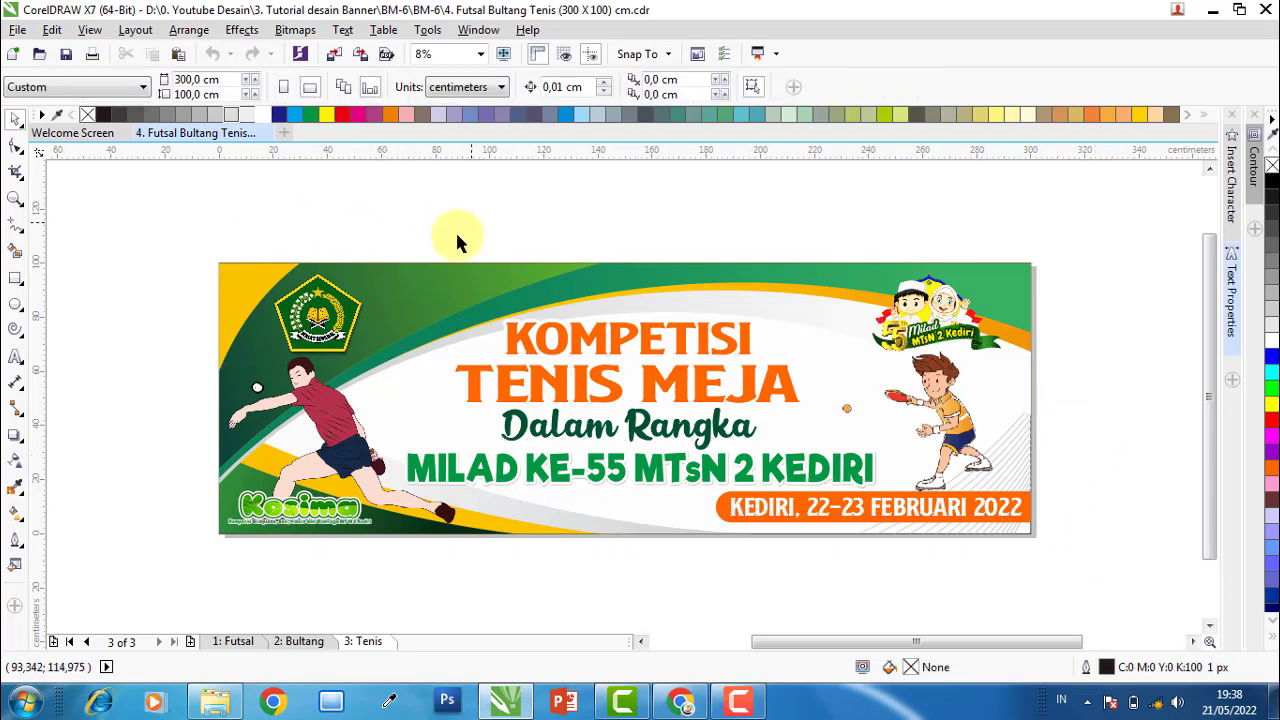
pyautogui.click(667, 341)
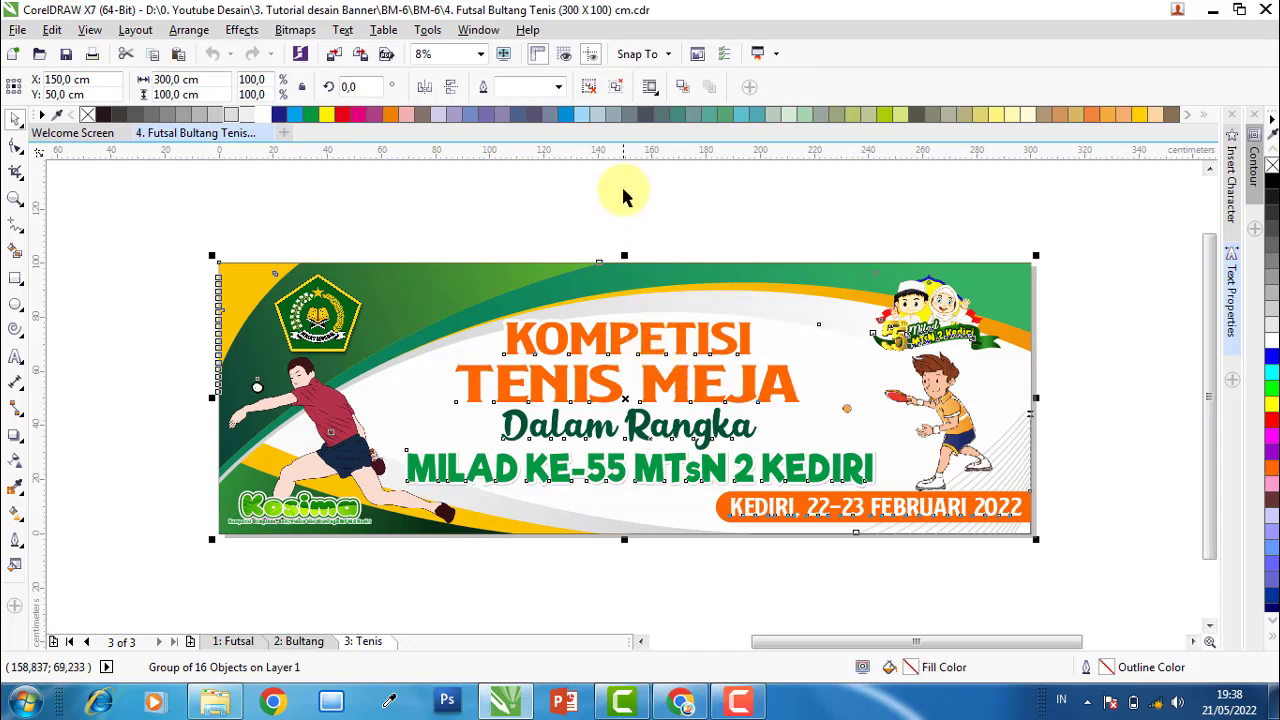
pyautogui.click(619, 94)
pyautogui.click(849, 251)
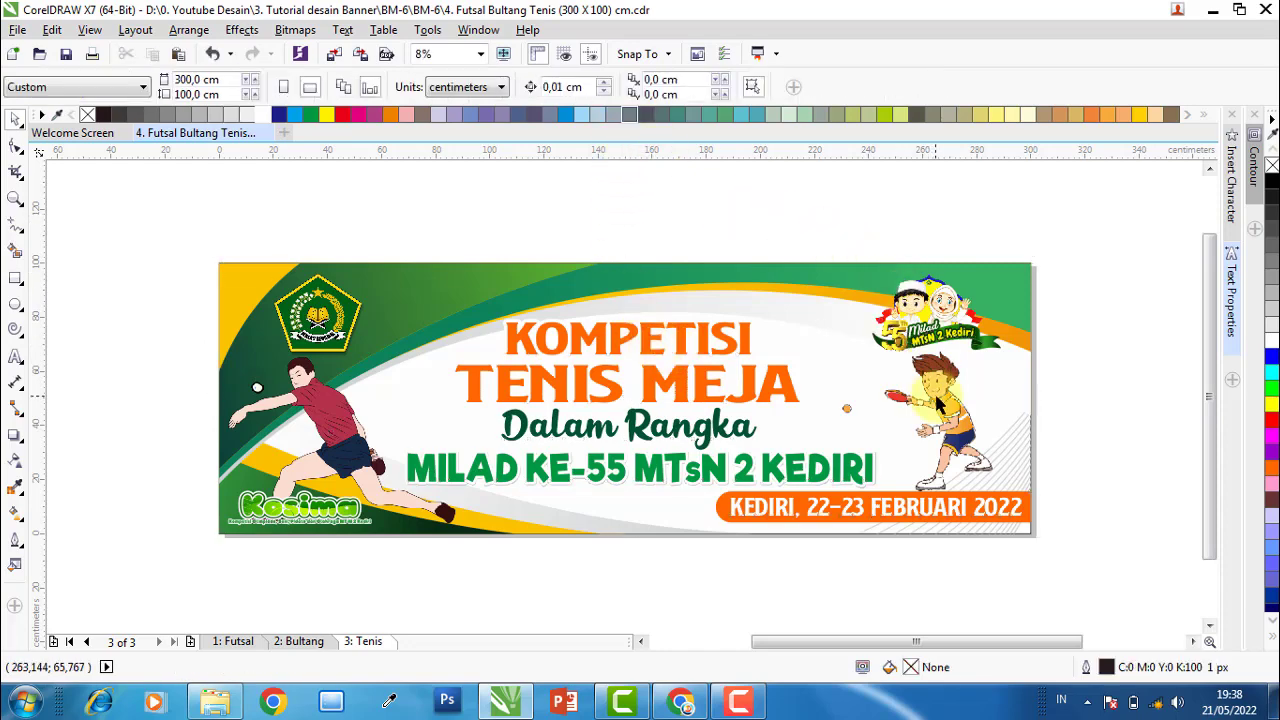
# Inspect the table tennis boy, TENIS MEJA heading, logo pictures and Kosima logo group
pyautogui.click(860, 397)
pyautogui.click(700, 395)
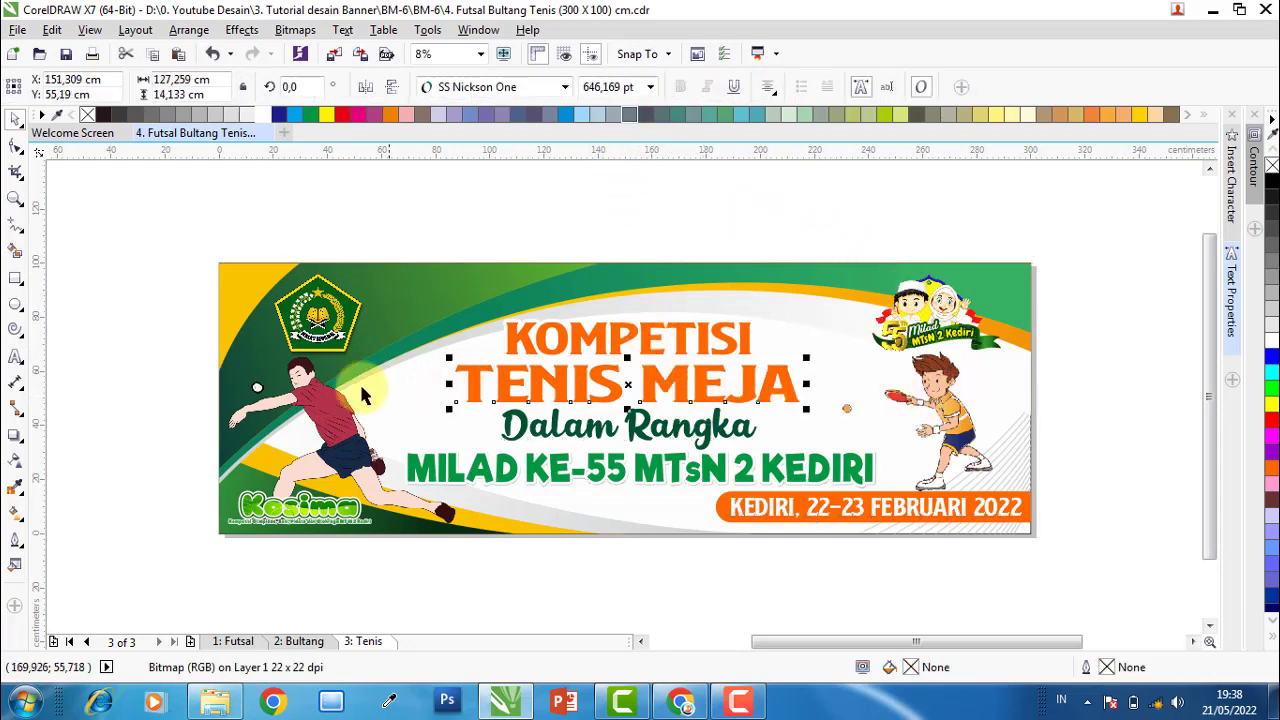
pyautogui.click(318, 312)
pyautogui.click(320, 495)
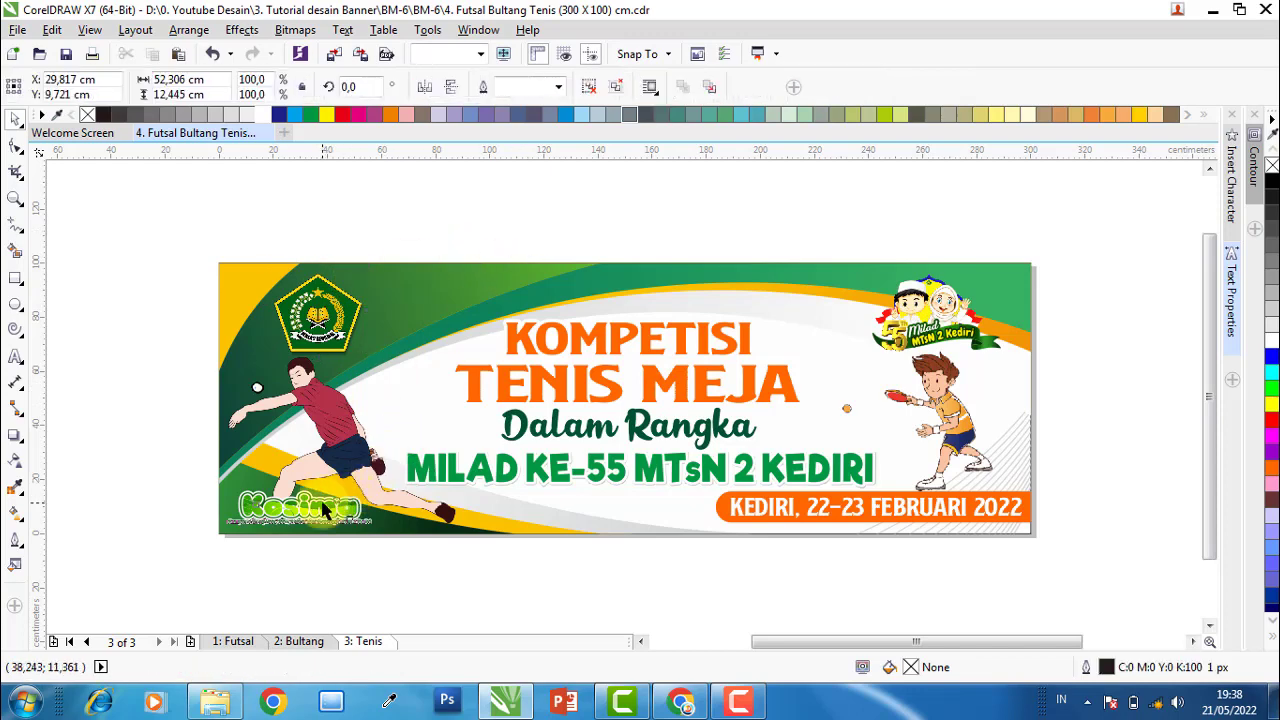
pyautogui.click(840, 490)
pyautogui.click(705, 553)
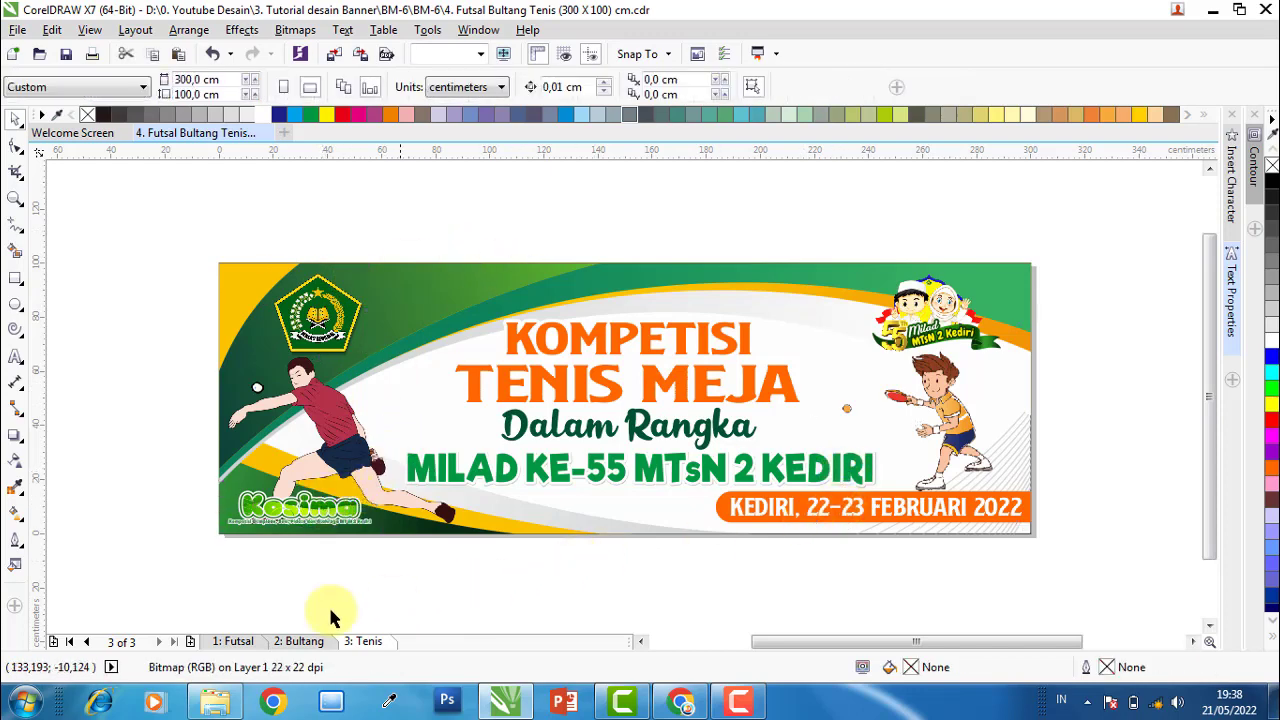
# Return to the Futsal page and close the file, answering the save prompt
pyautogui.click(232, 641)
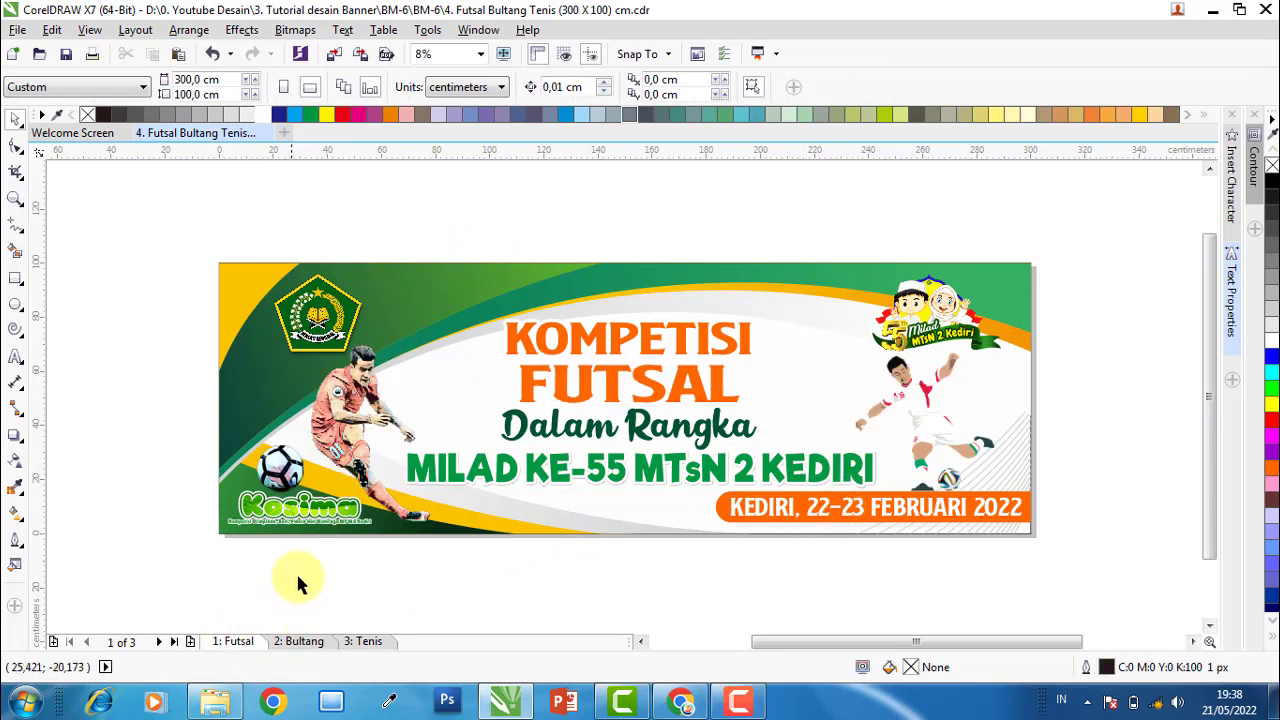
pyautogui.click(265, 133)
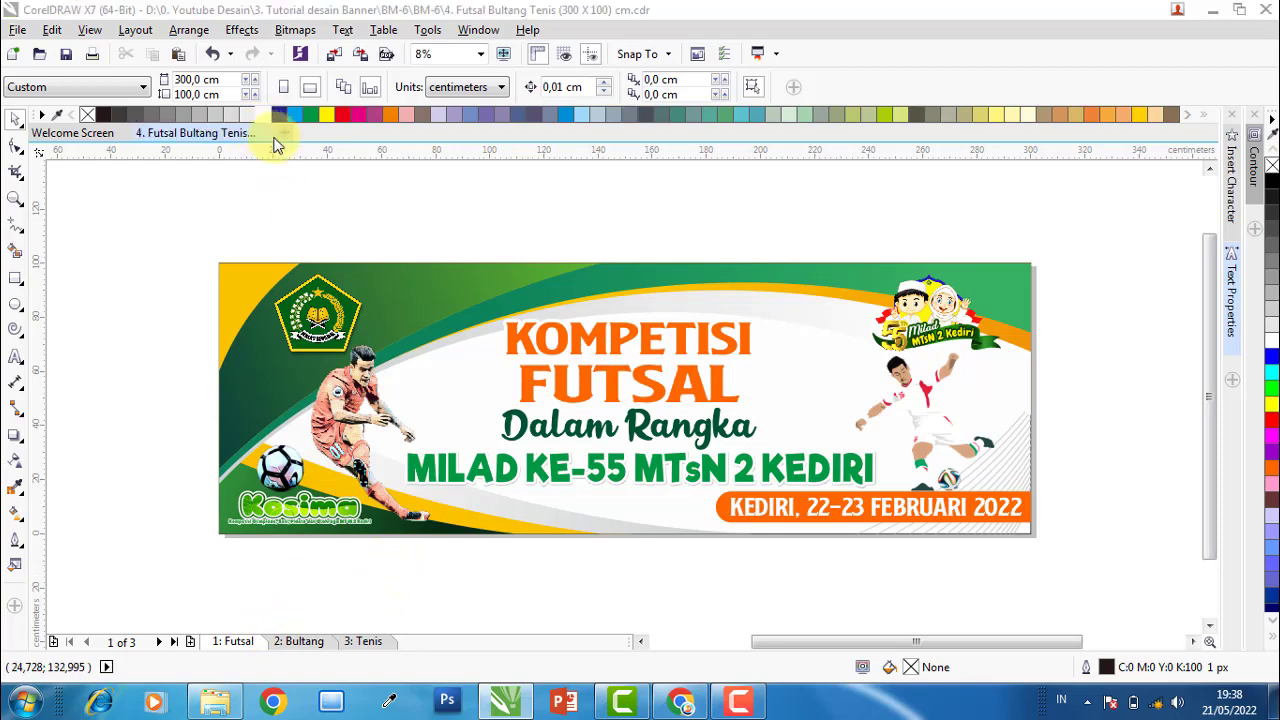
pyautogui.click(682, 380)
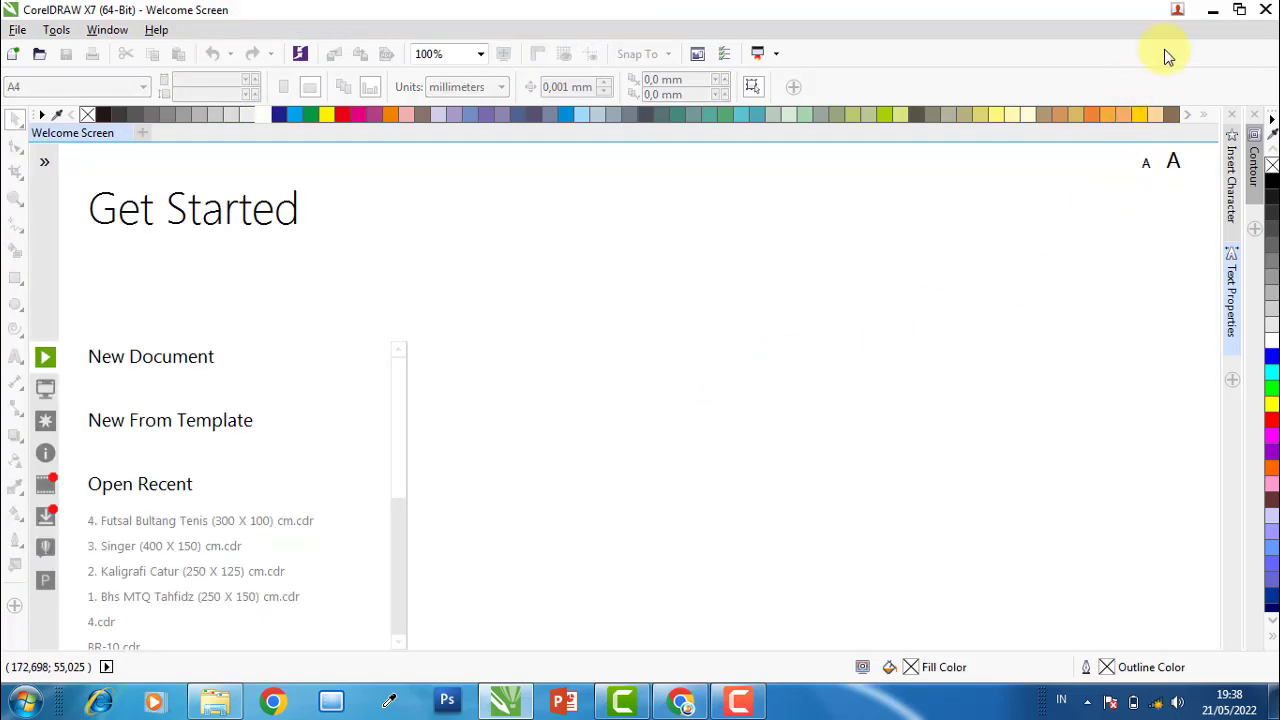
# Minimize CorelDRAW and show the Font logo folder's fonts as Large Icons
pyautogui.click(1212, 10)
pyautogui.click(1004, 478)
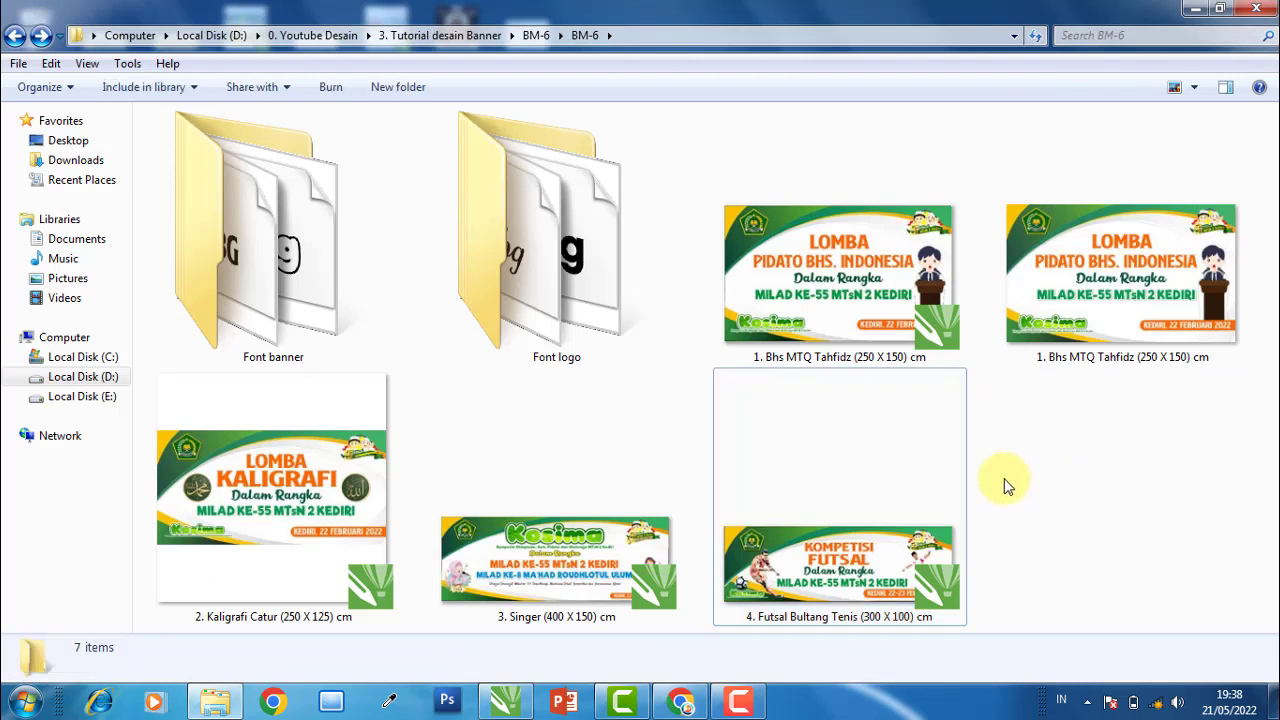
pyautogui.click(565, 252)
pyautogui.doubleClick(565, 252)
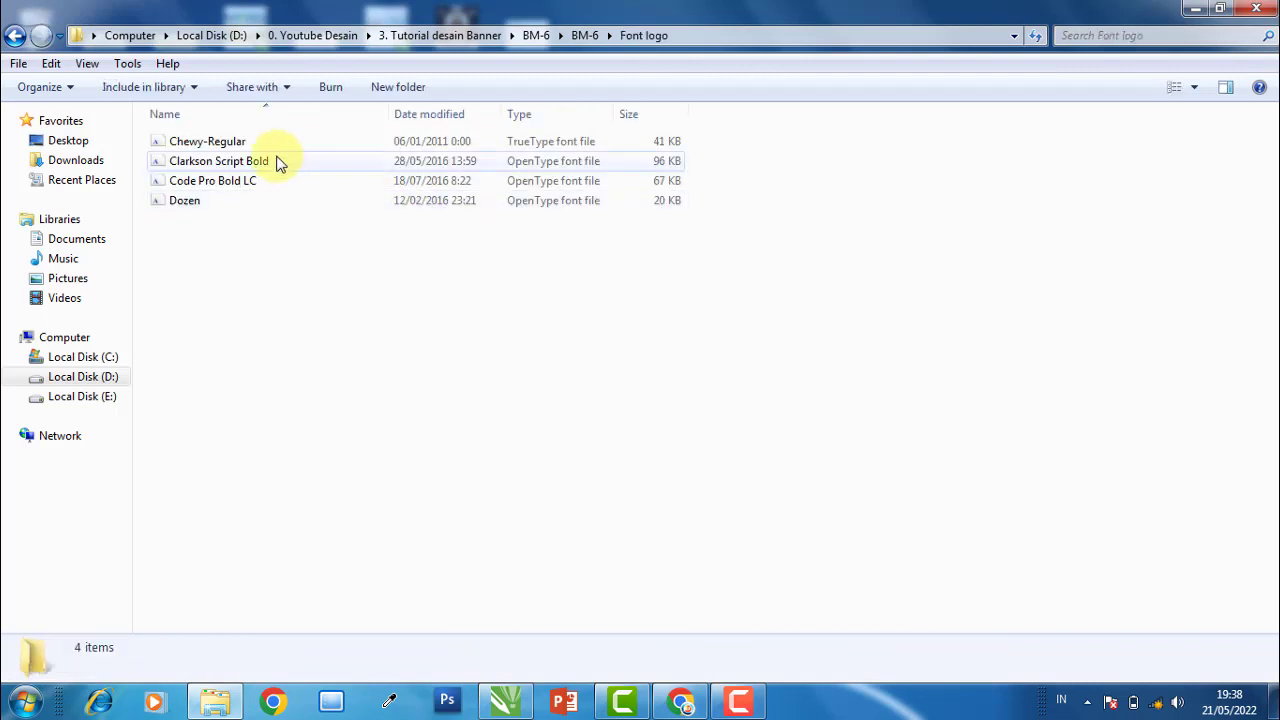
pyautogui.click(1194, 87)
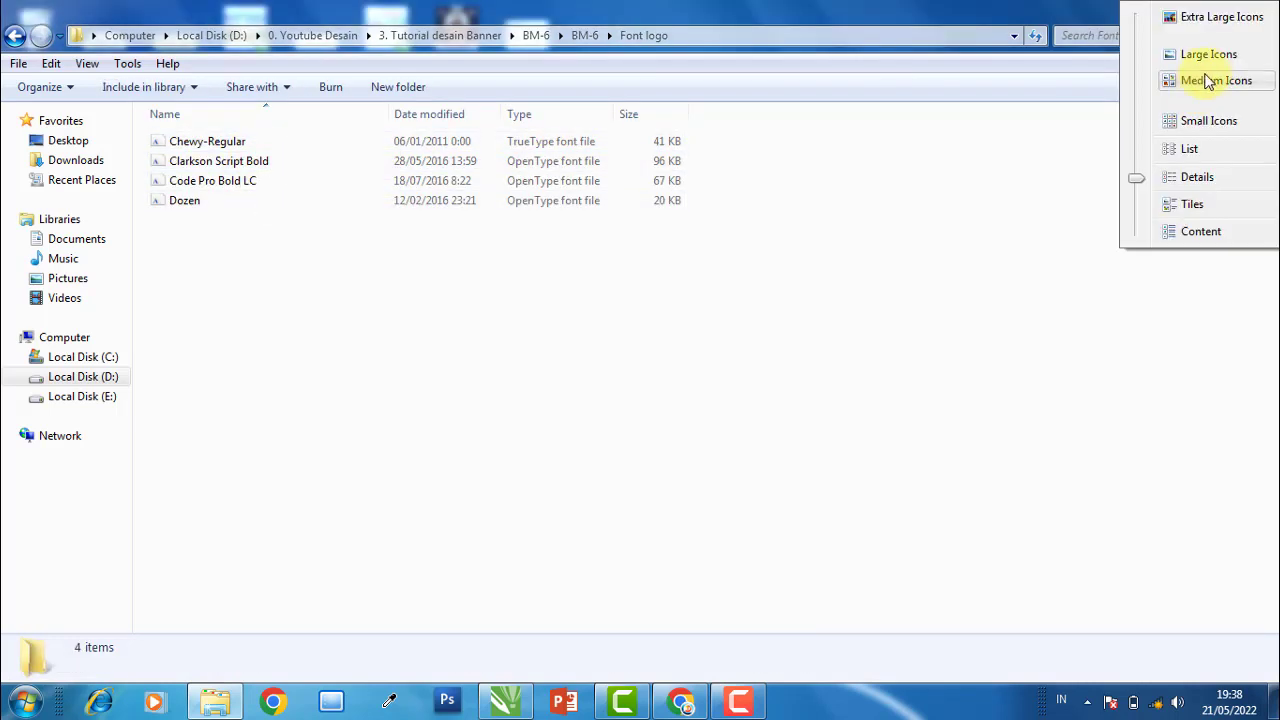
pyautogui.click(1196, 52)
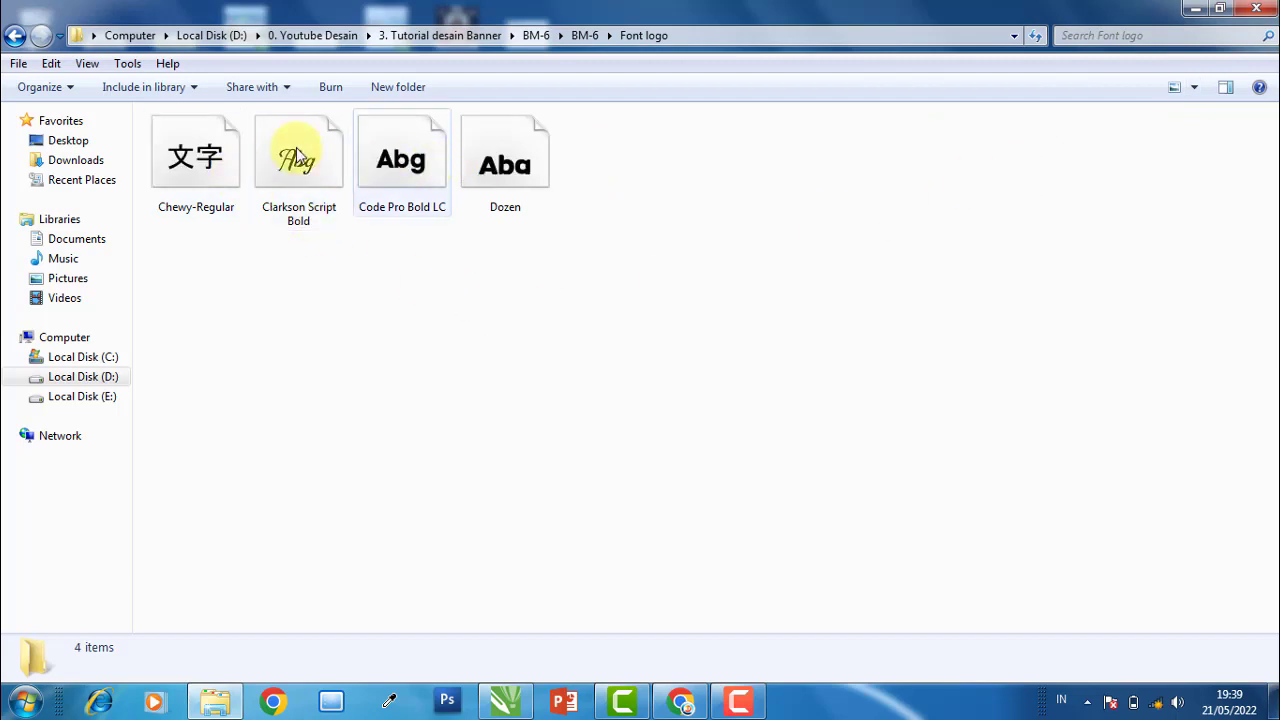
# Go back to BM-6 and view the 1. Bhs MTQ Tahfidz JPEG preview
pyautogui.click(14, 35)
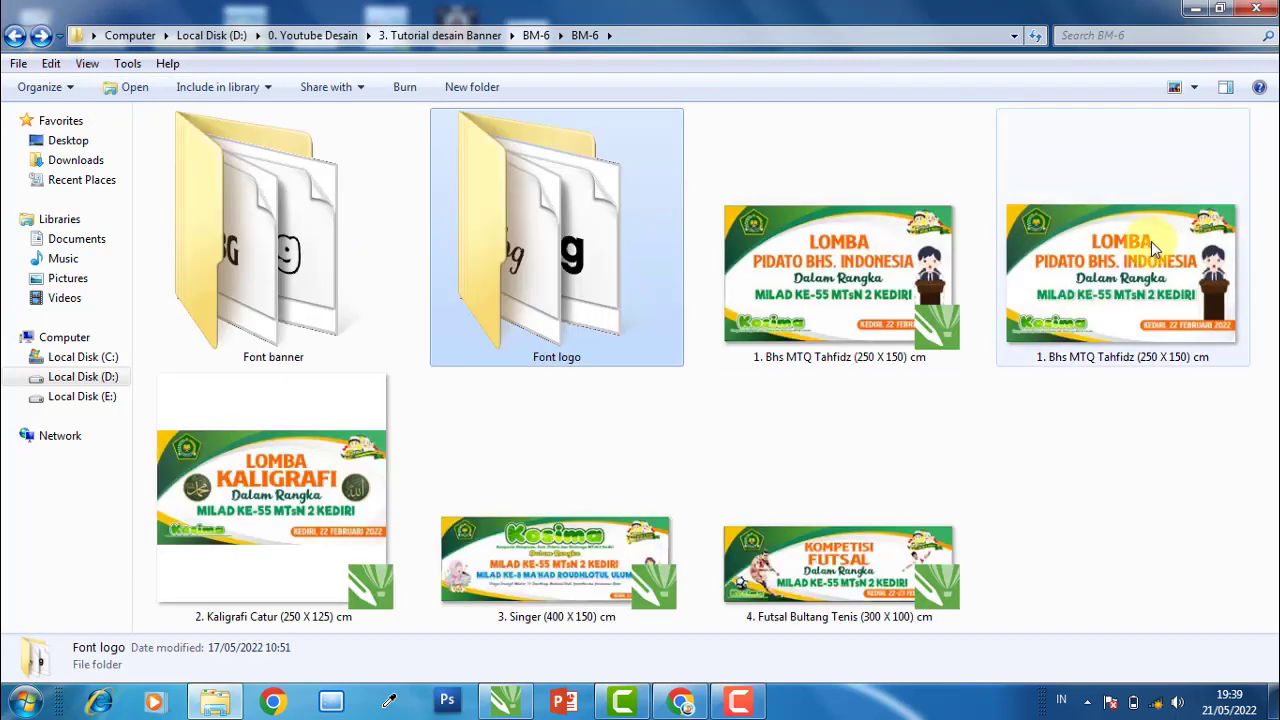
pyautogui.click(1151, 241)
pyautogui.doubleClick(1155, 245)
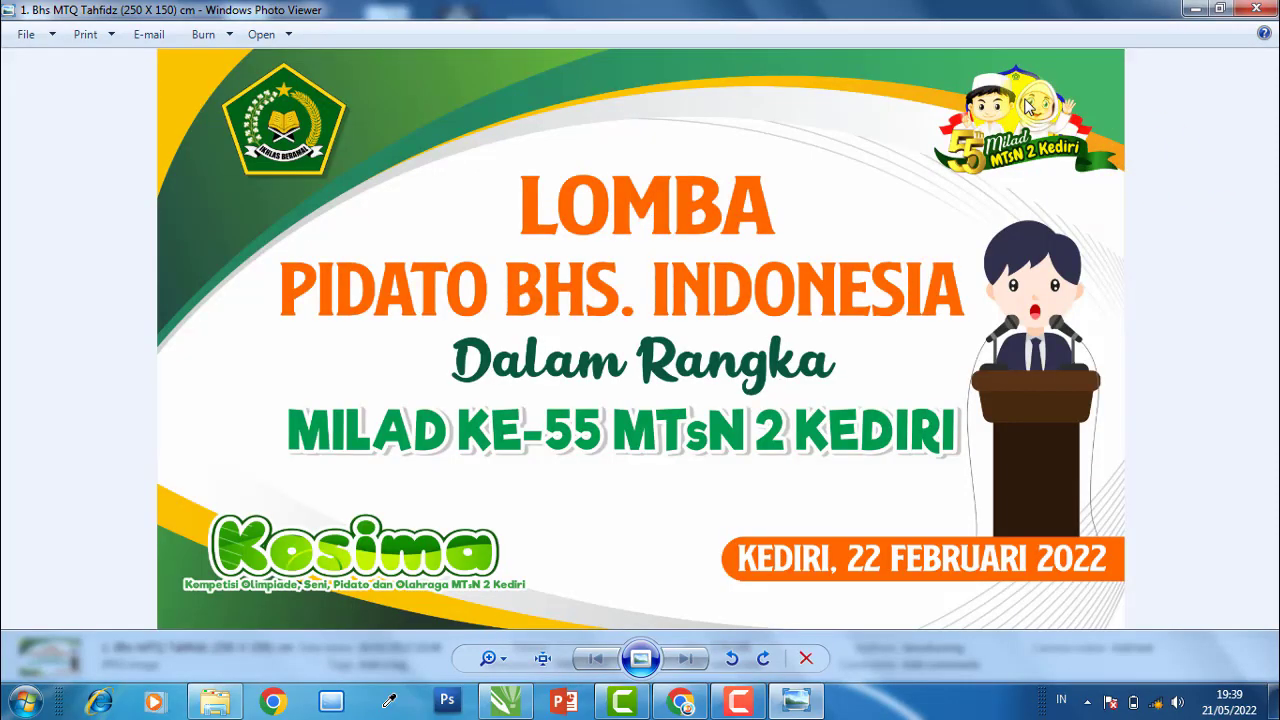
# Zoom in and out on the Pidato Bhs. Indonesia banner, pan to the emblem, then close the viewer
pyautogui.scroll(2, 1030, 107)
pyautogui.scroll(1, 849, 206)
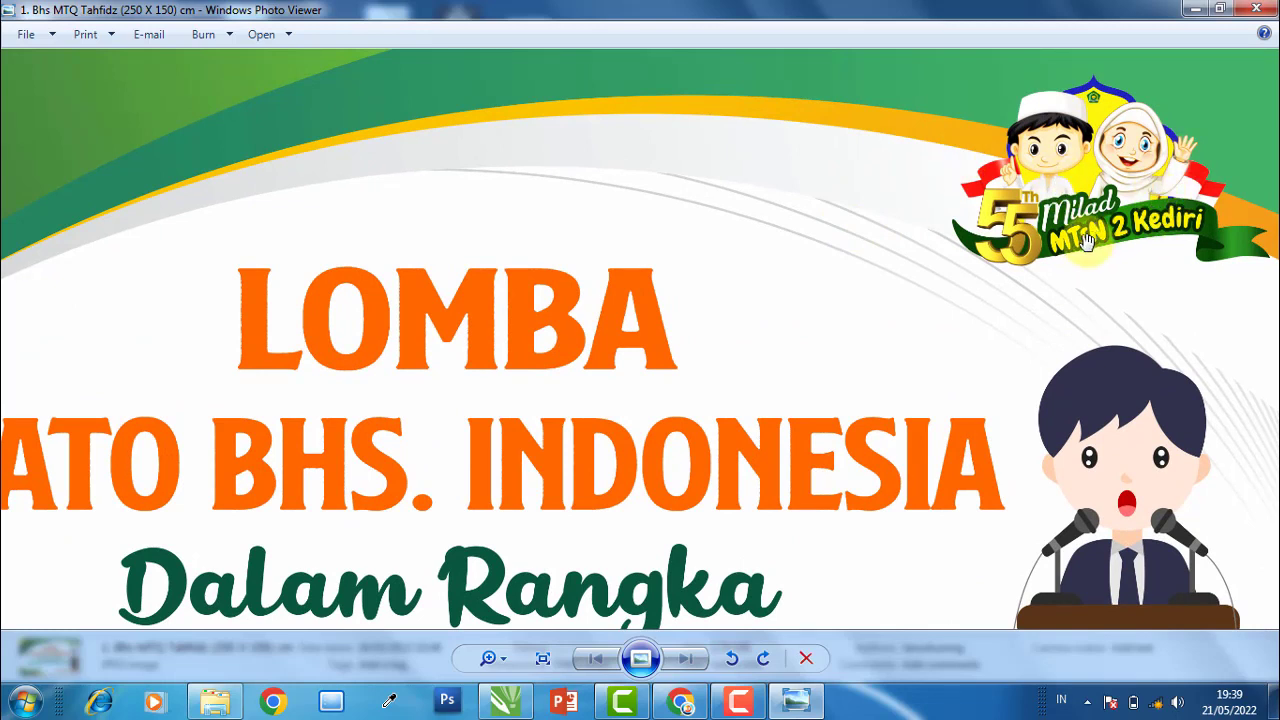
pyautogui.scroll(-2, 1087, 240)
pyautogui.scroll(-1, 806, 229)
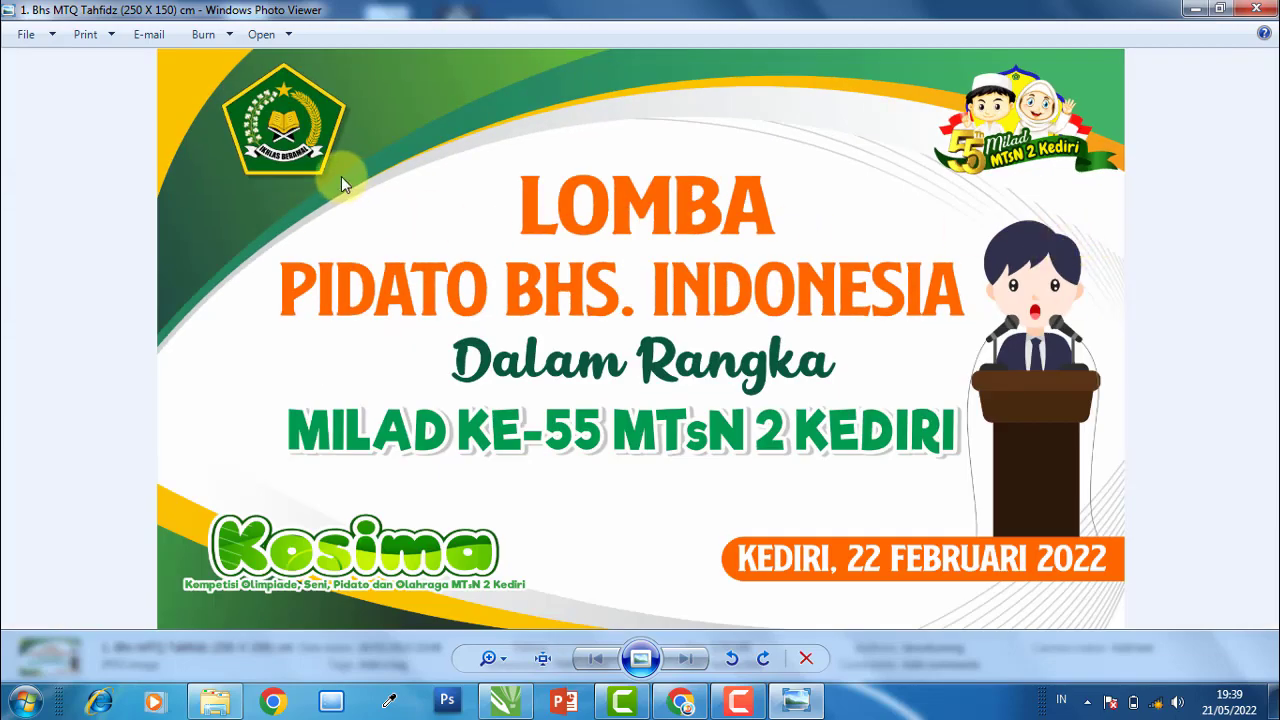
pyautogui.scroll(2, 255, 110)
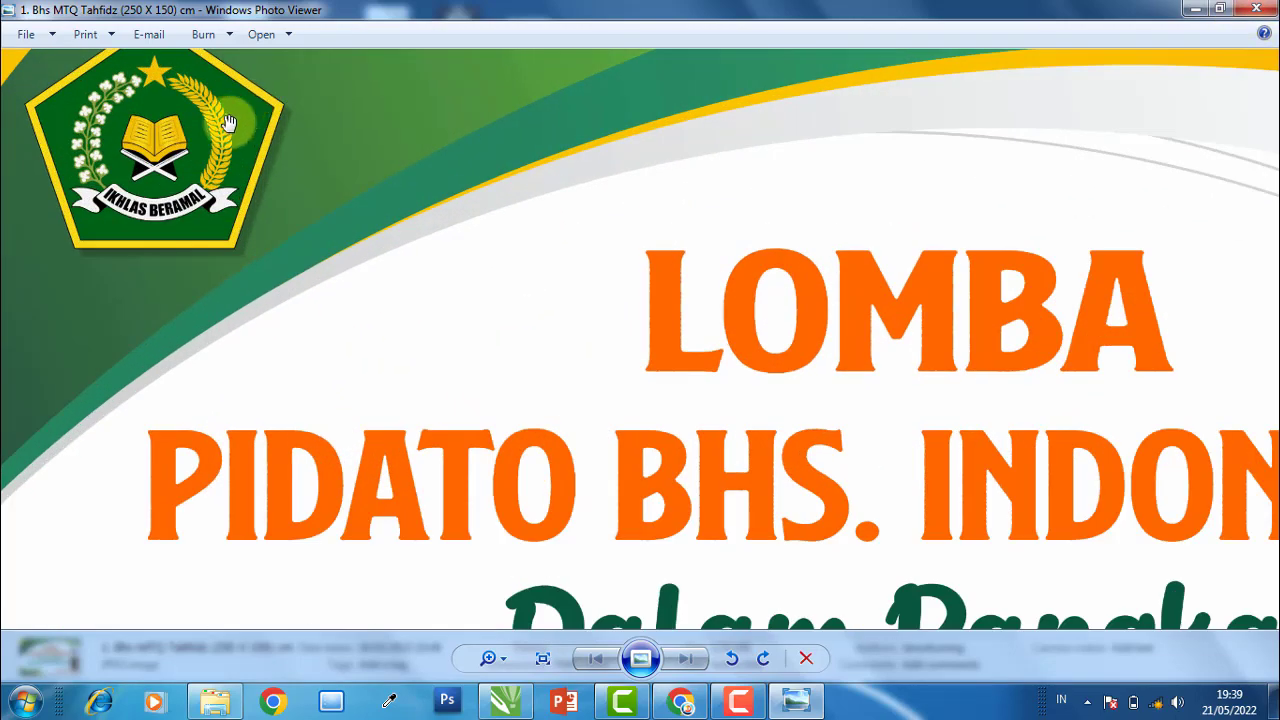
pyautogui.scroll(1, 235, 180)
pyautogui.scroll(2, 231, 192)
pyautogui.moveTo(231, 192); pyautogui.dragTo(480, 330)
pyautogui.scroll(2, 490, 360)
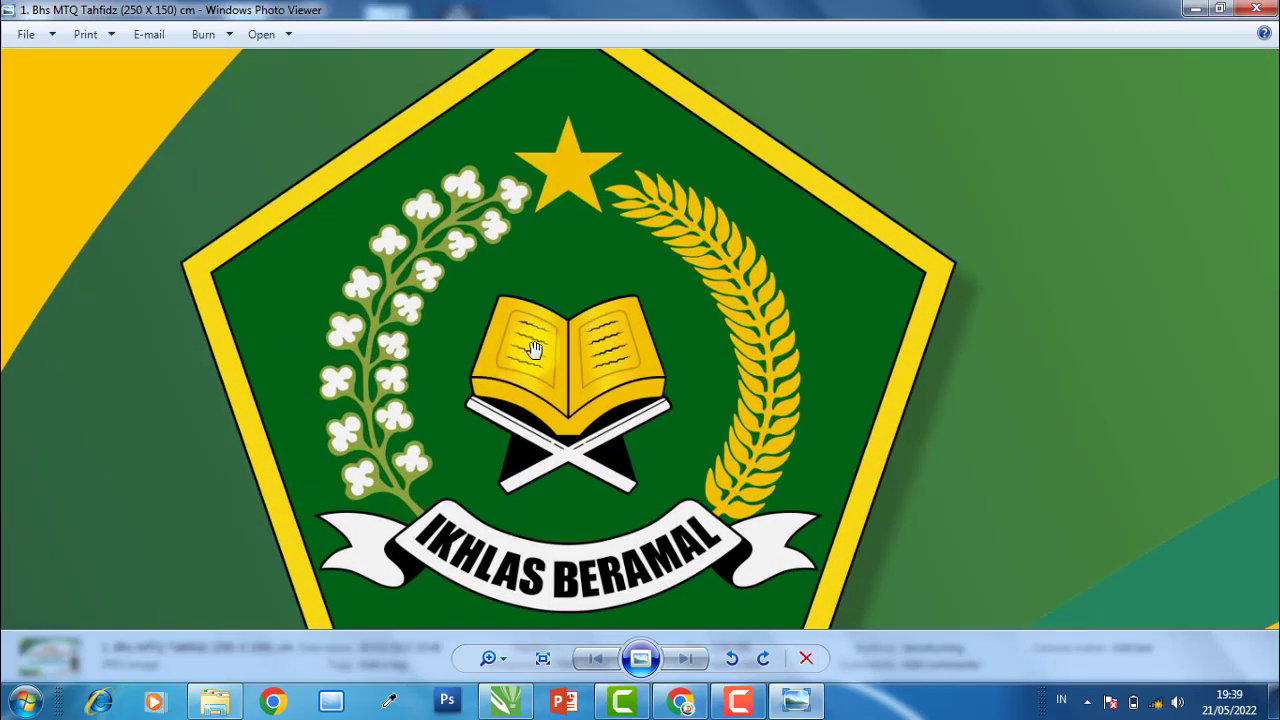
pyautogui.scroll(2, 549, 349)
pyautogui.scroll(-2, 549, 349)
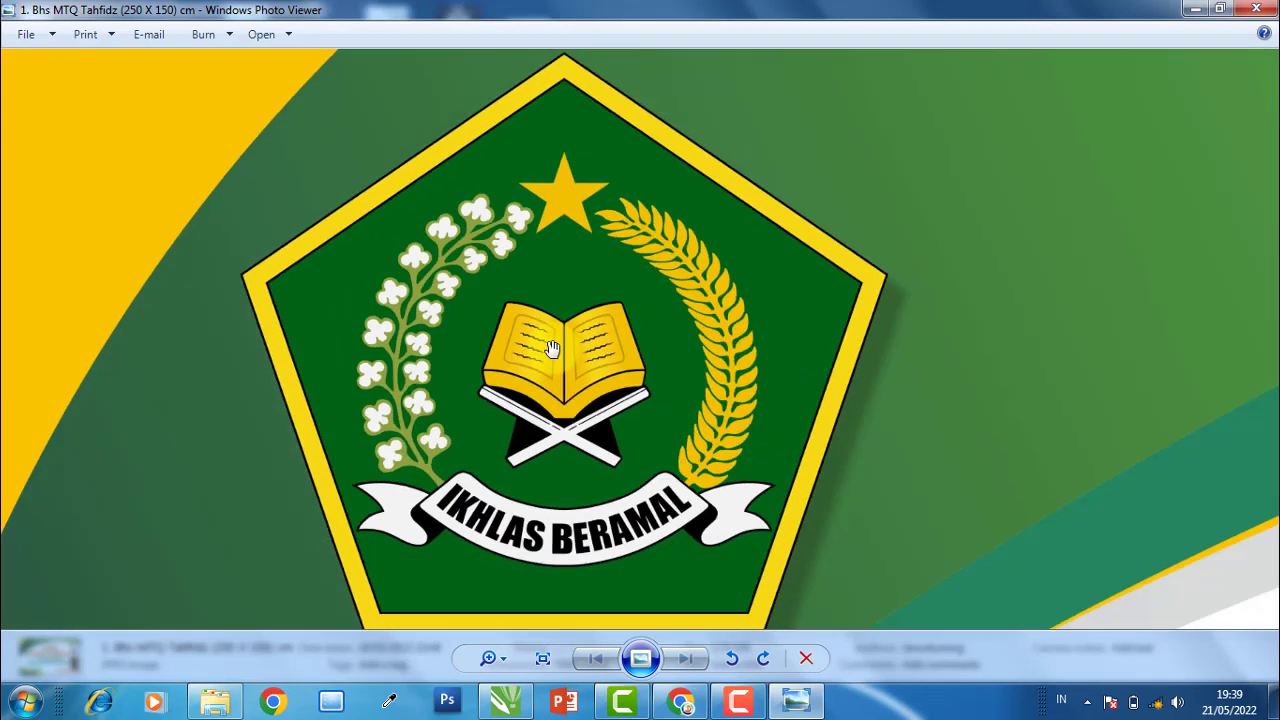
pyautogui.scroll(-2, 550, 348)
pyautogui.scroll(-1, 551, 346)
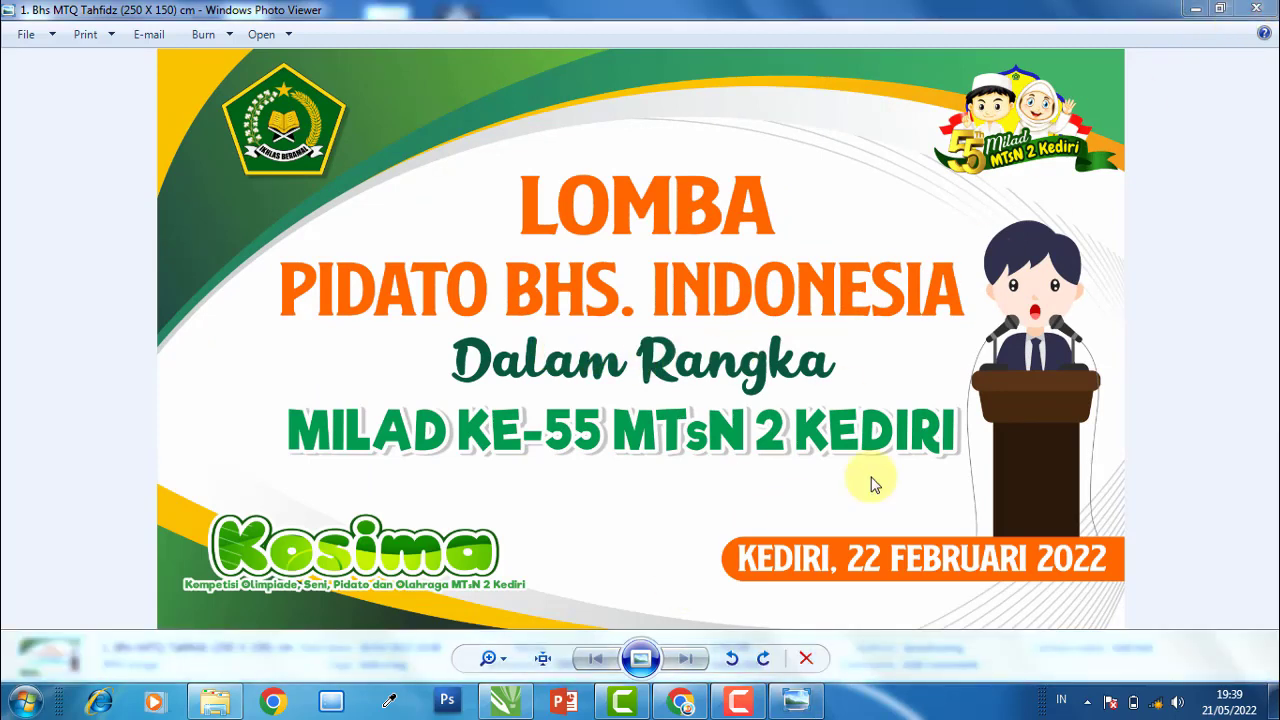
pyautogui.click(1252, 9)
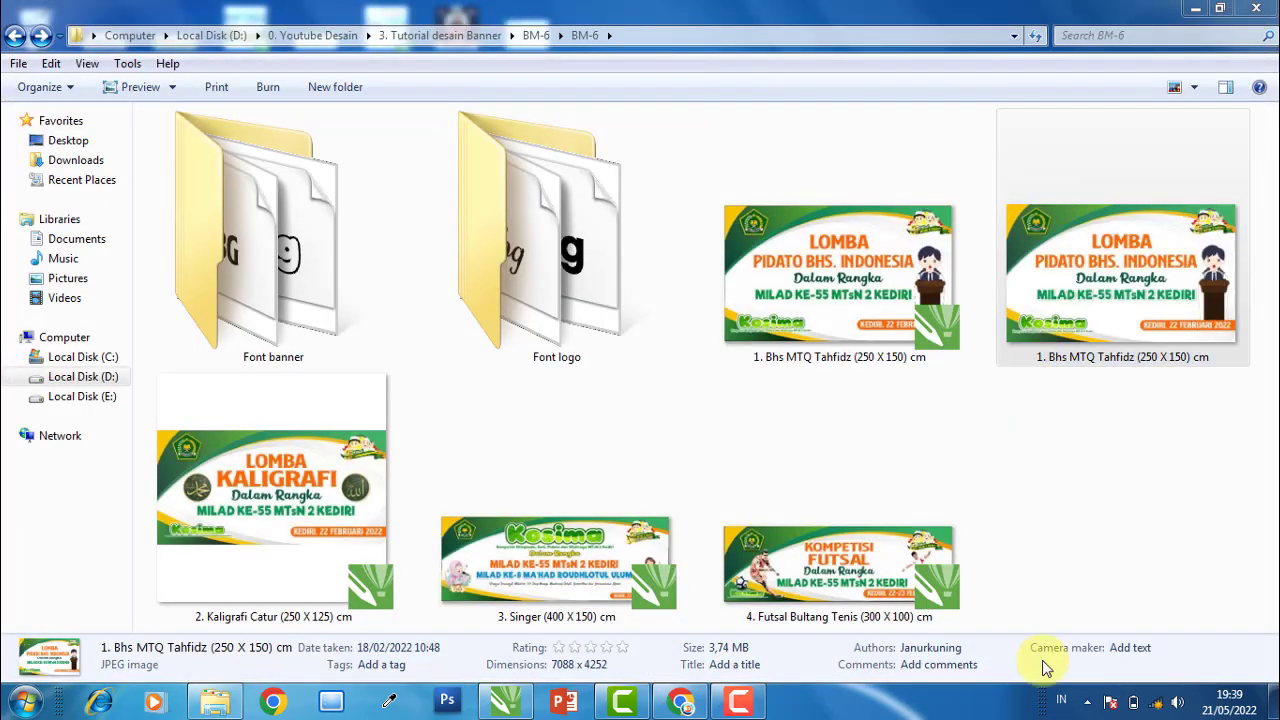
# Connect to the available wireless network and bring back the YouTube Studio browser window
pyautogui.click(1157, 700)
pyautogui.click(1150, 430)
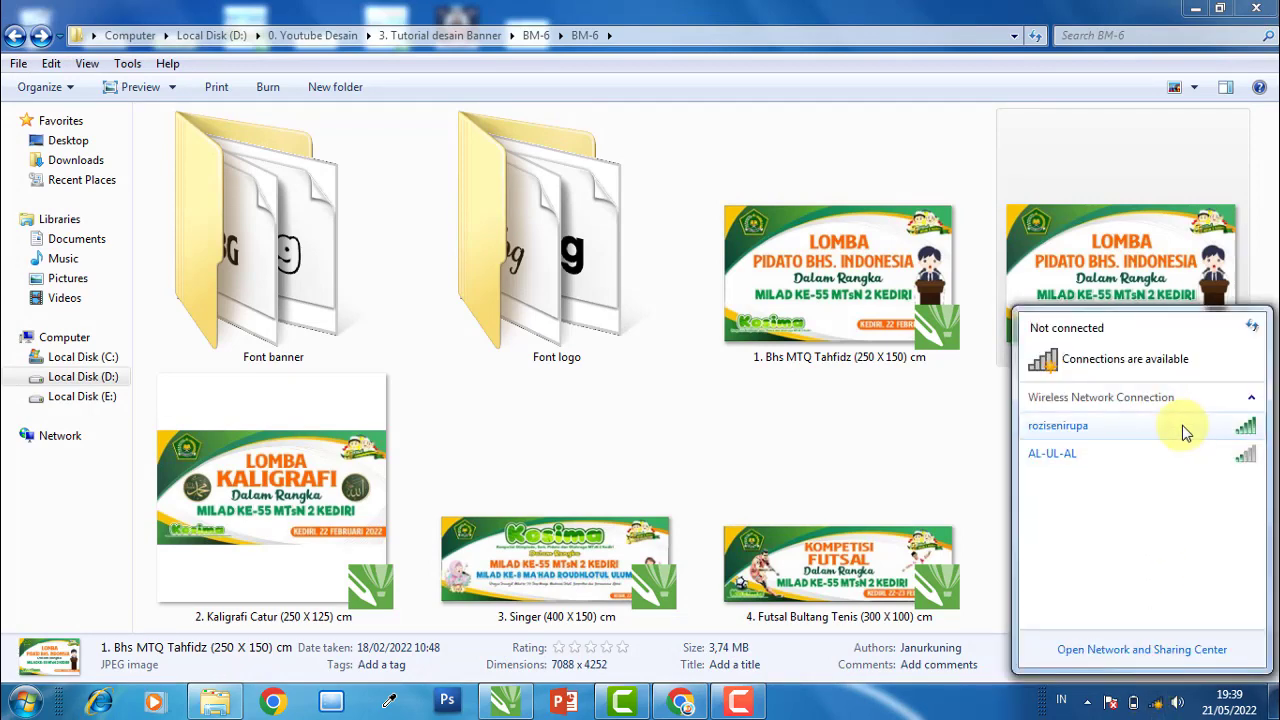
pyautogui.click(1222, 455)
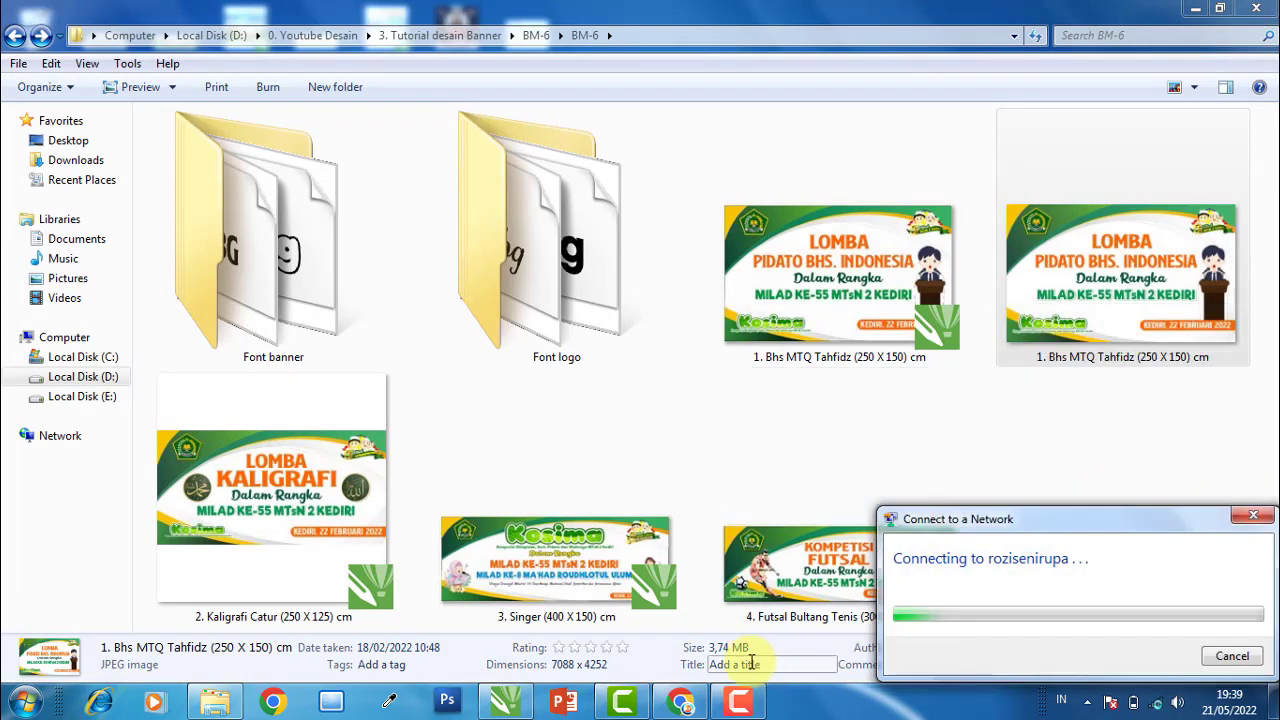
pyautogui.click(684, 700)
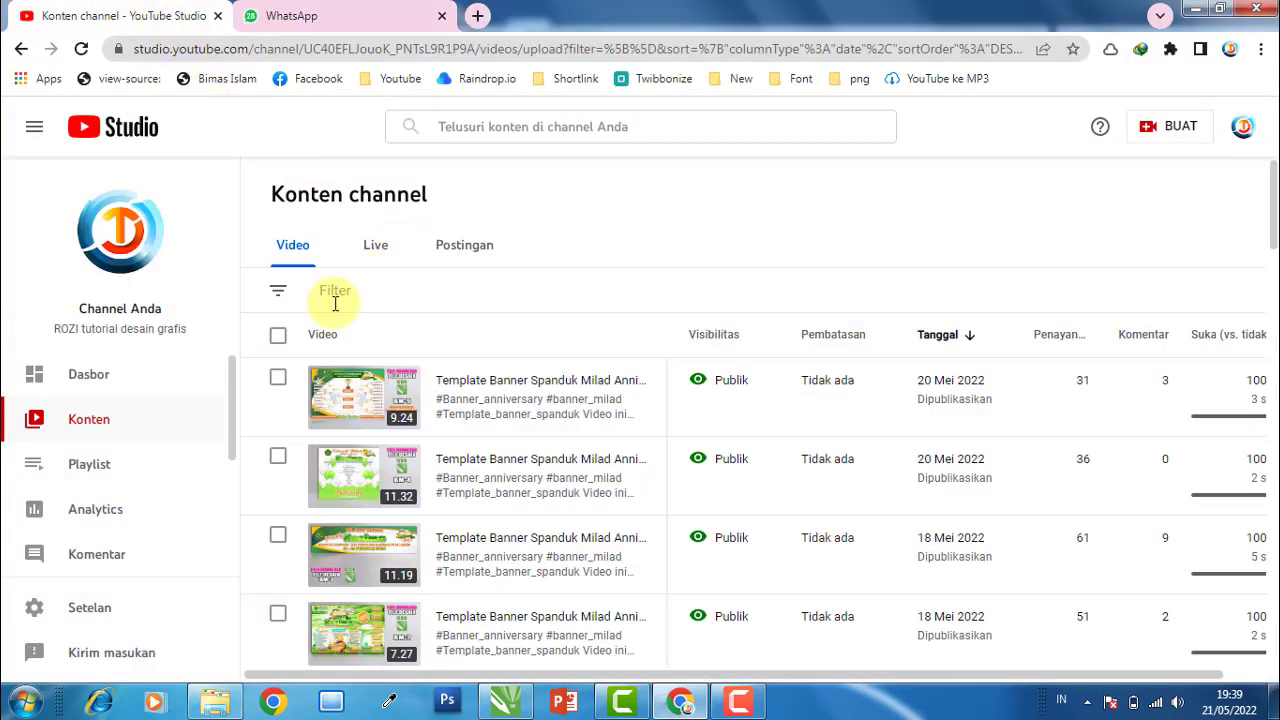
# In a new tab, open the ROZI tutorial desain grafis channel from the Youtube bookmarks
pyautogui.click(480, 16)
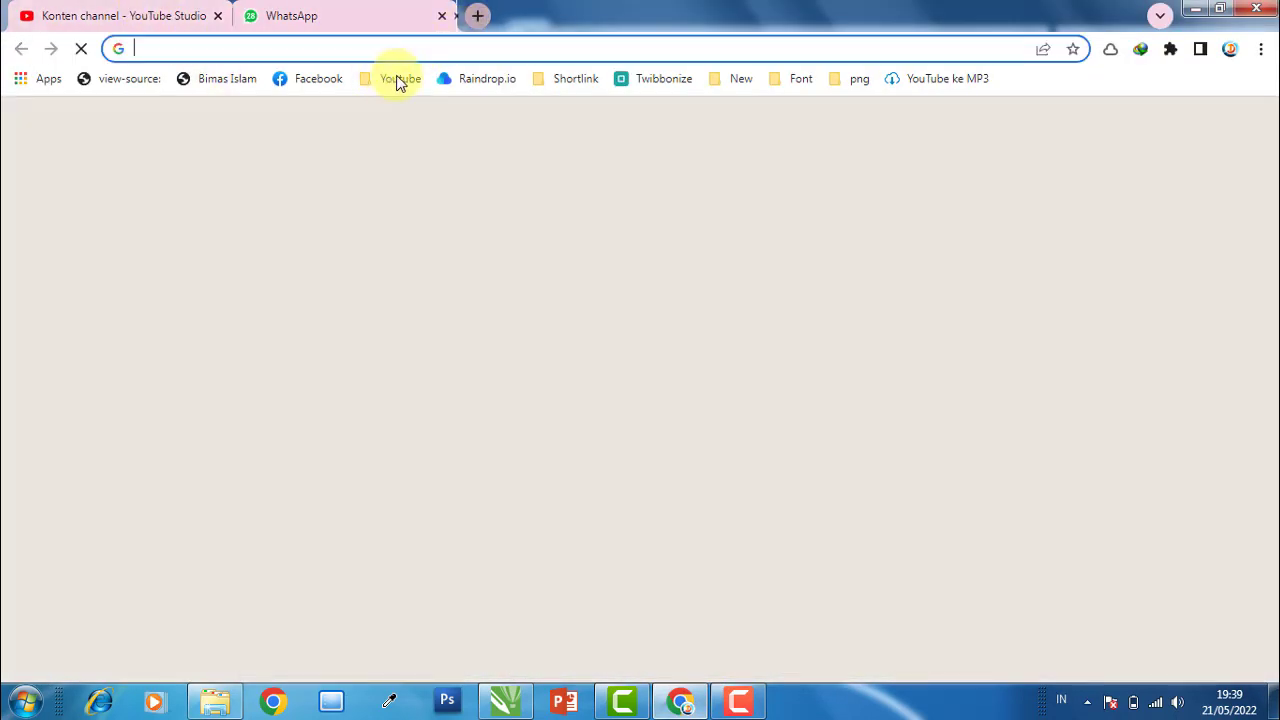
pyautogui.click(400, 79)
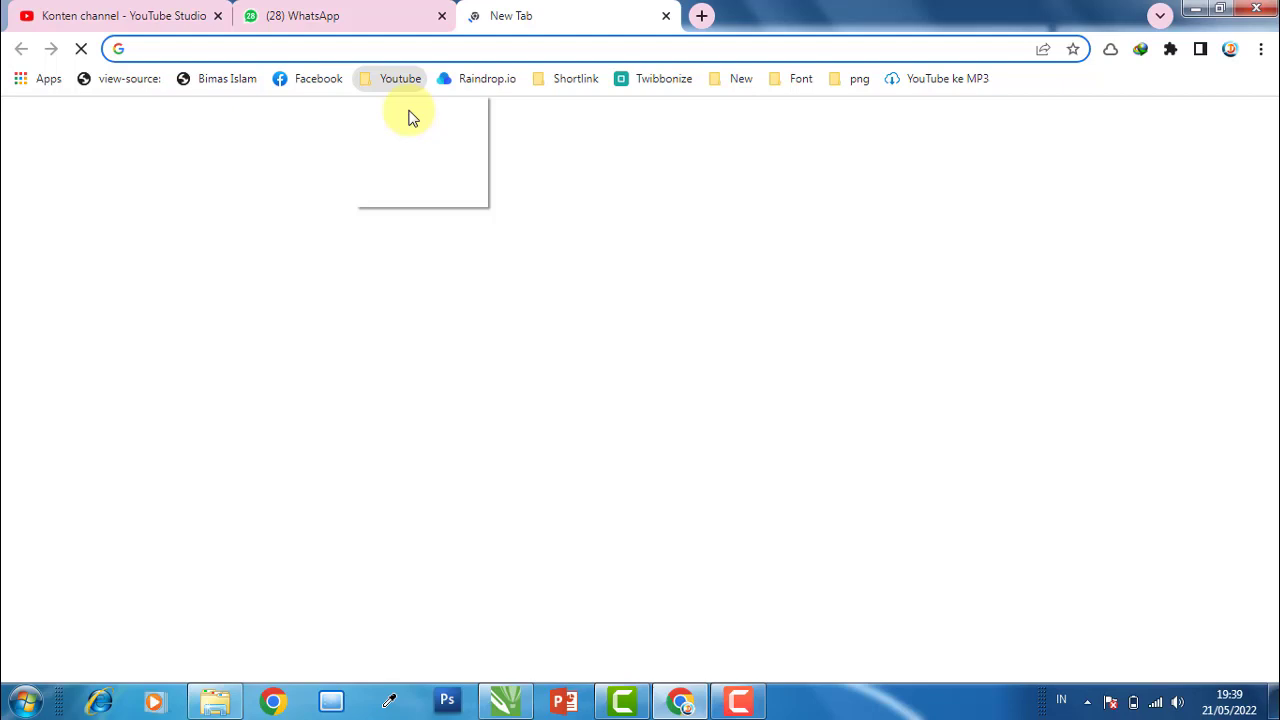
pyautogui.click(413, 115)
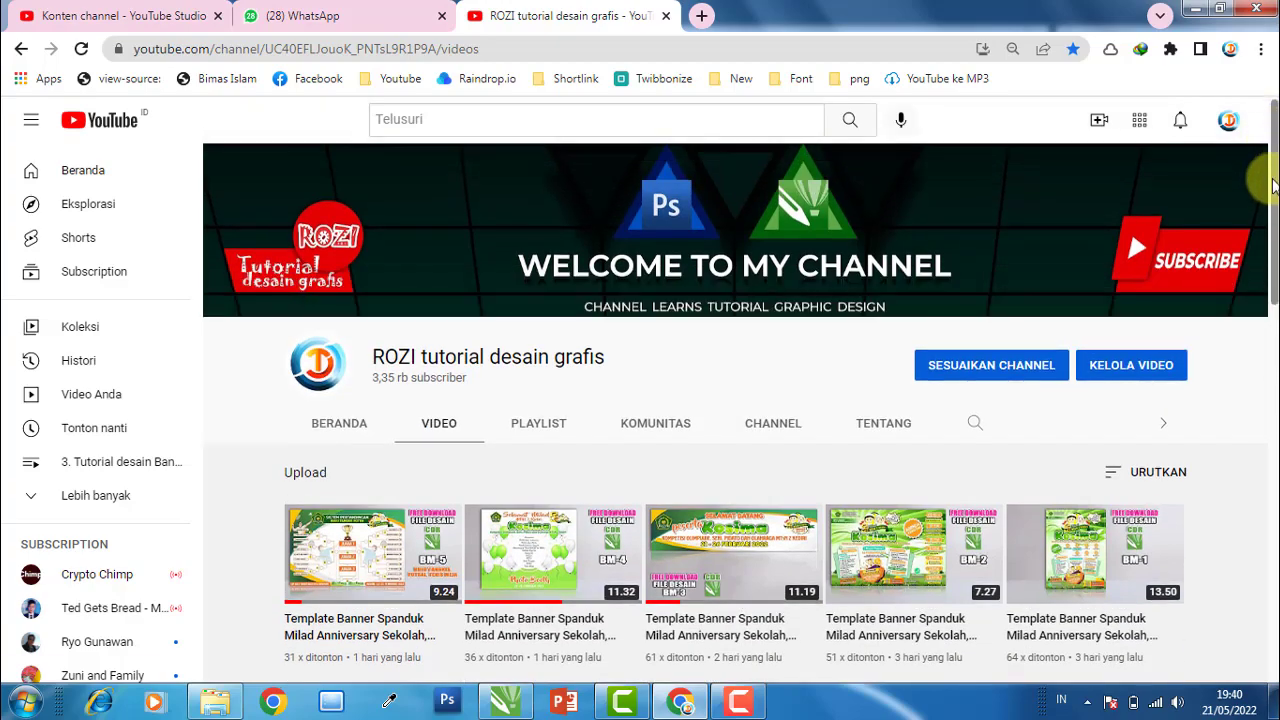
# Scroll the channel's videos down to the oldest Logo Kemenag and stempel tutorials
pyautogui.scroll(-3, 1272, 305)
pyautogui.moveTo(1272, 305); pyautogui.dragTo(1265, 537)
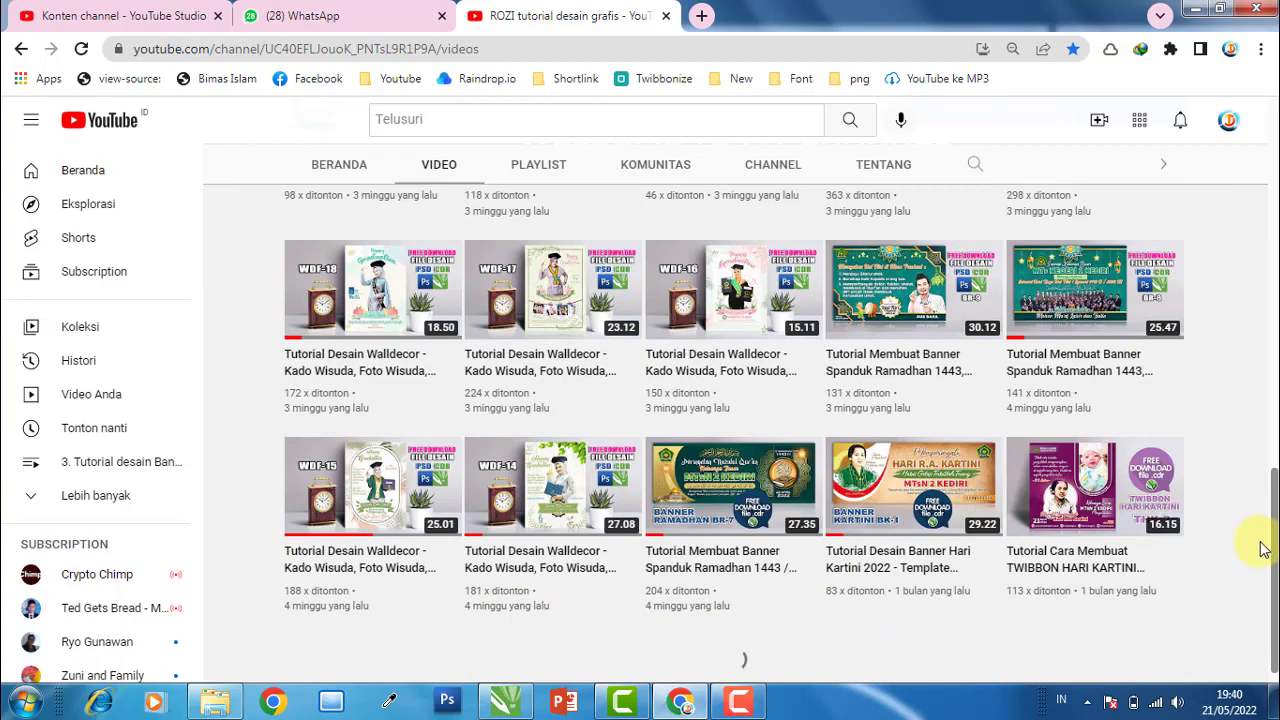
pyautogui.scroll(-2, 1262, 566)
pyautogui.scroll(-1, 1261, 575)
pyautogui.scroll(-1, 1261, 595)
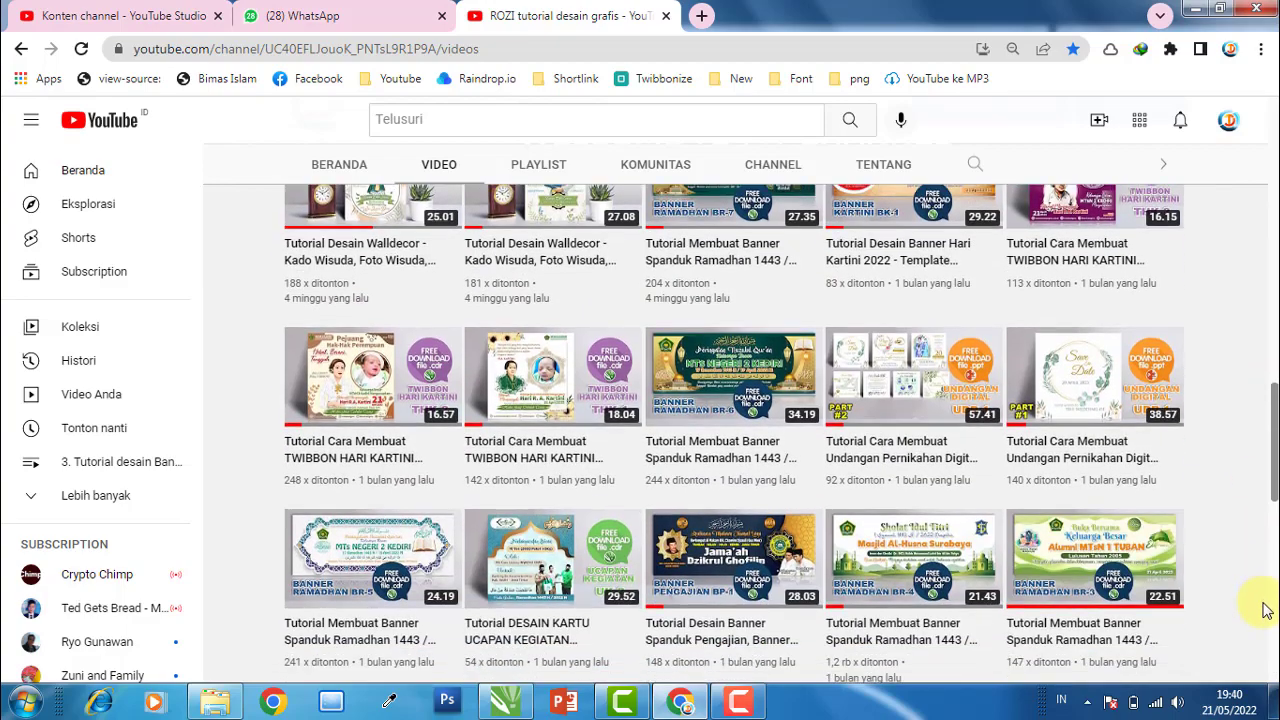
pyautogui.scroll(-2, 846, 523)
pyautogui.scroll(-3, 846, 523)
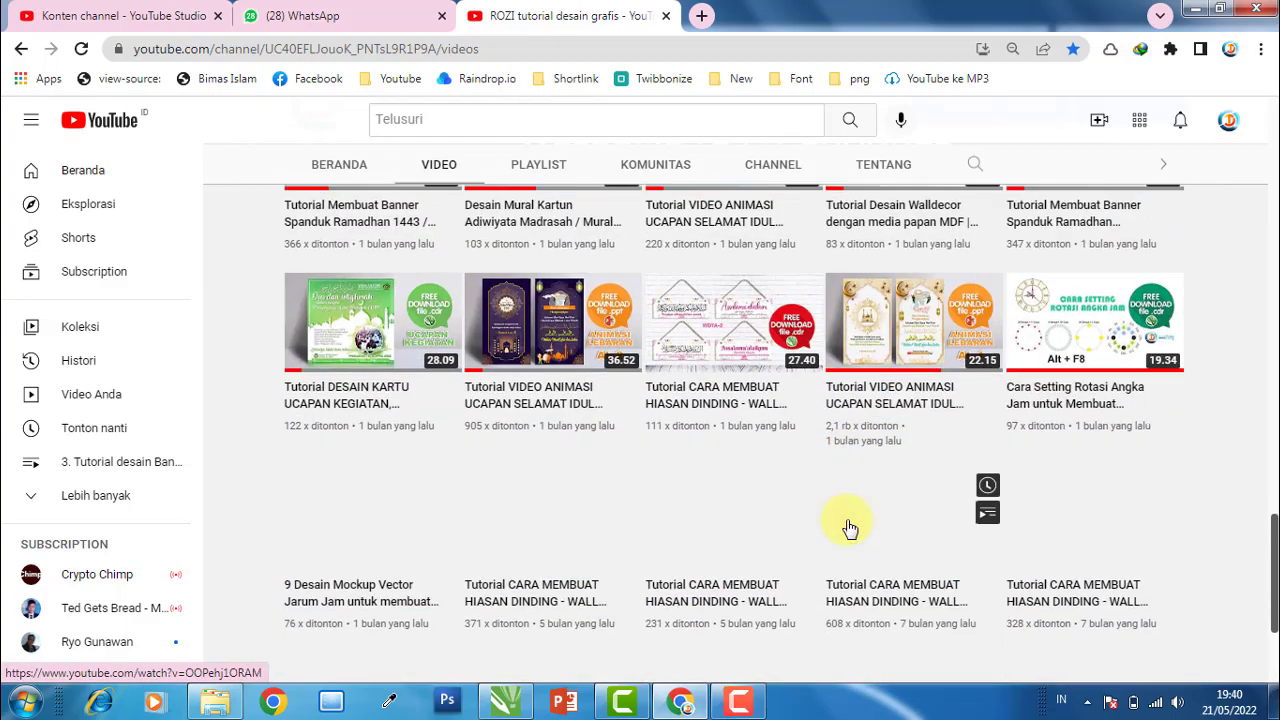
pyautogui.scroll(-2, 891, 528)
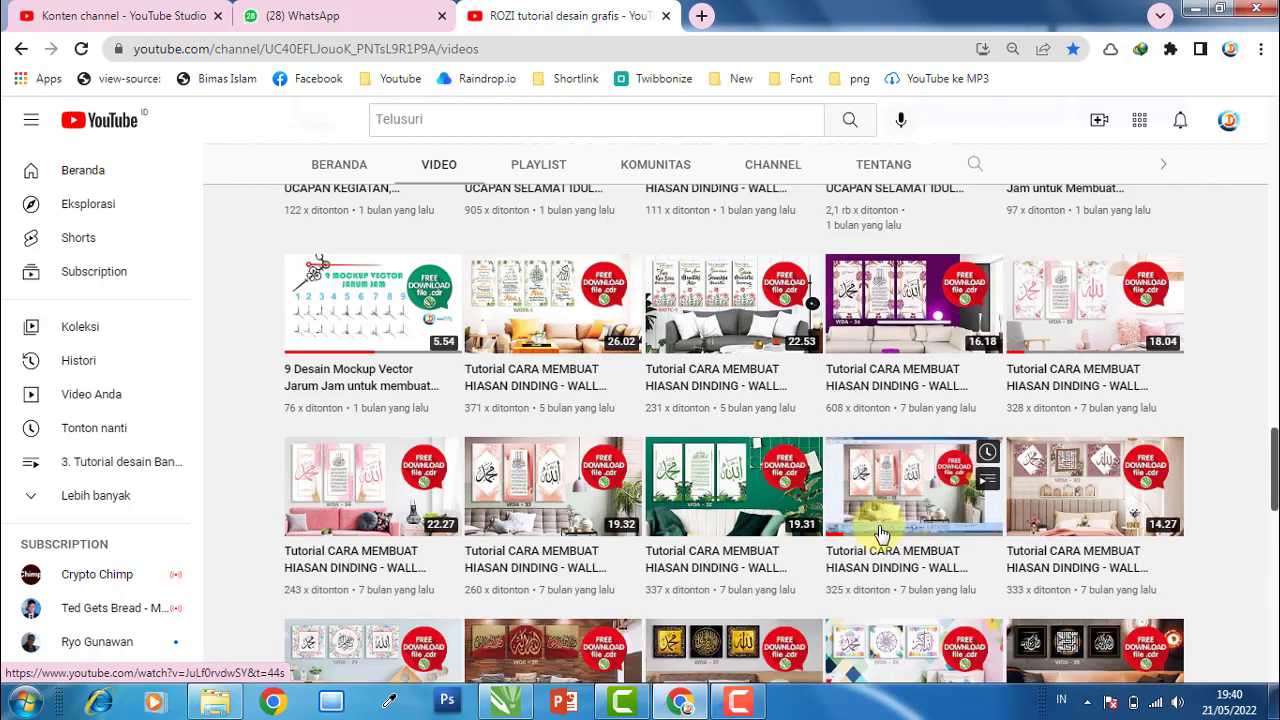
pyautogui.scroll(-1, 873, 538)
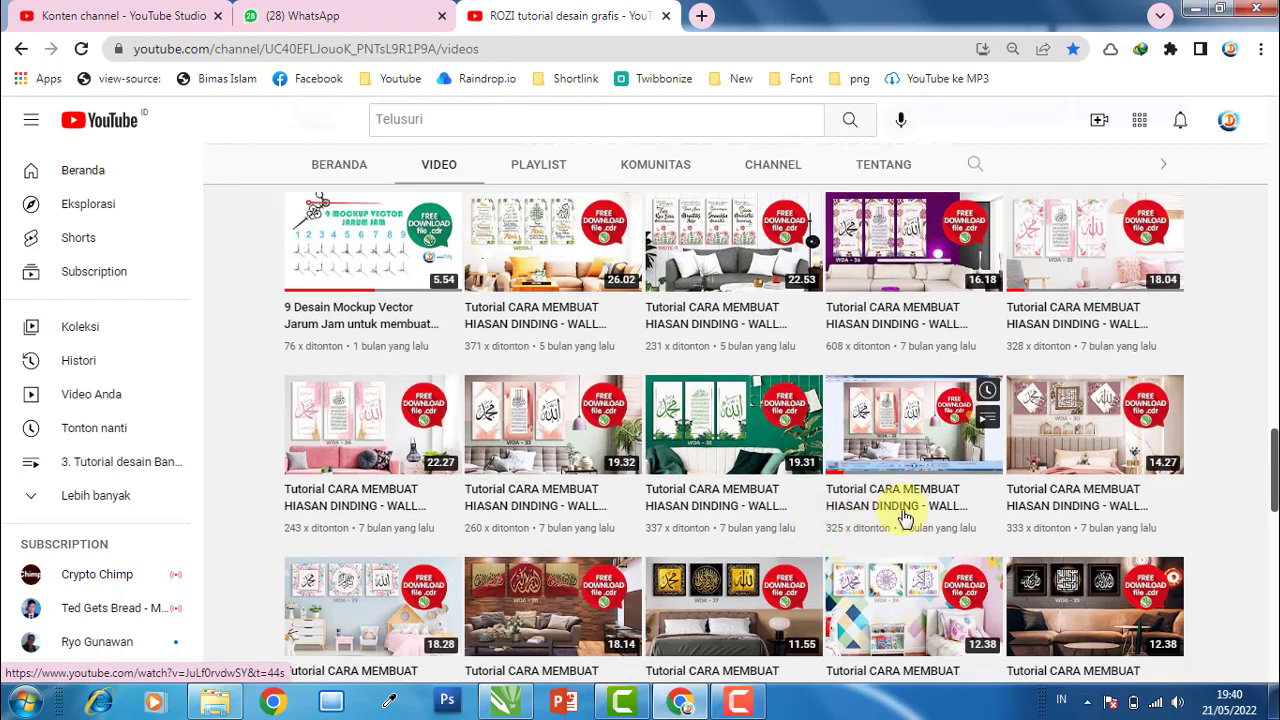
pyautogui.scroll(-2, 903, 517)
pyautogui.scroll(-3, 1225, 481)
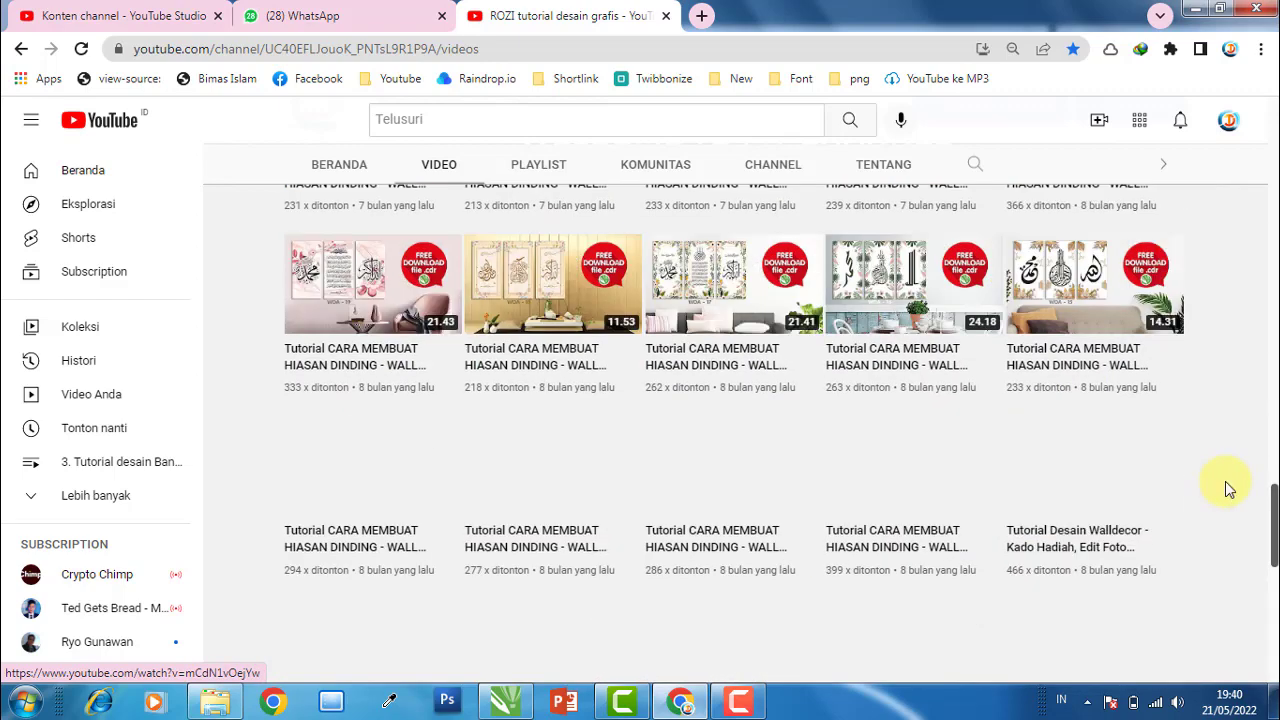
pyautogui.scroll(-3, 1090, 490)
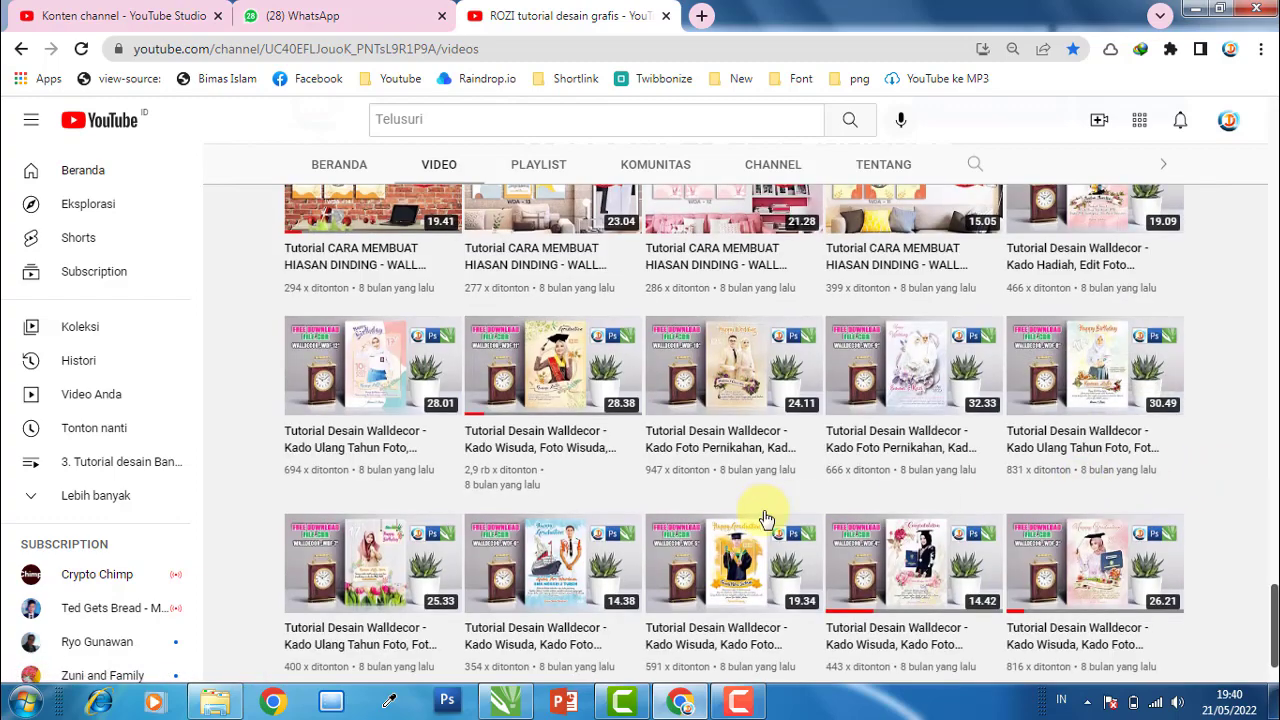
pyautogui.scroll(-1, 780, 512)
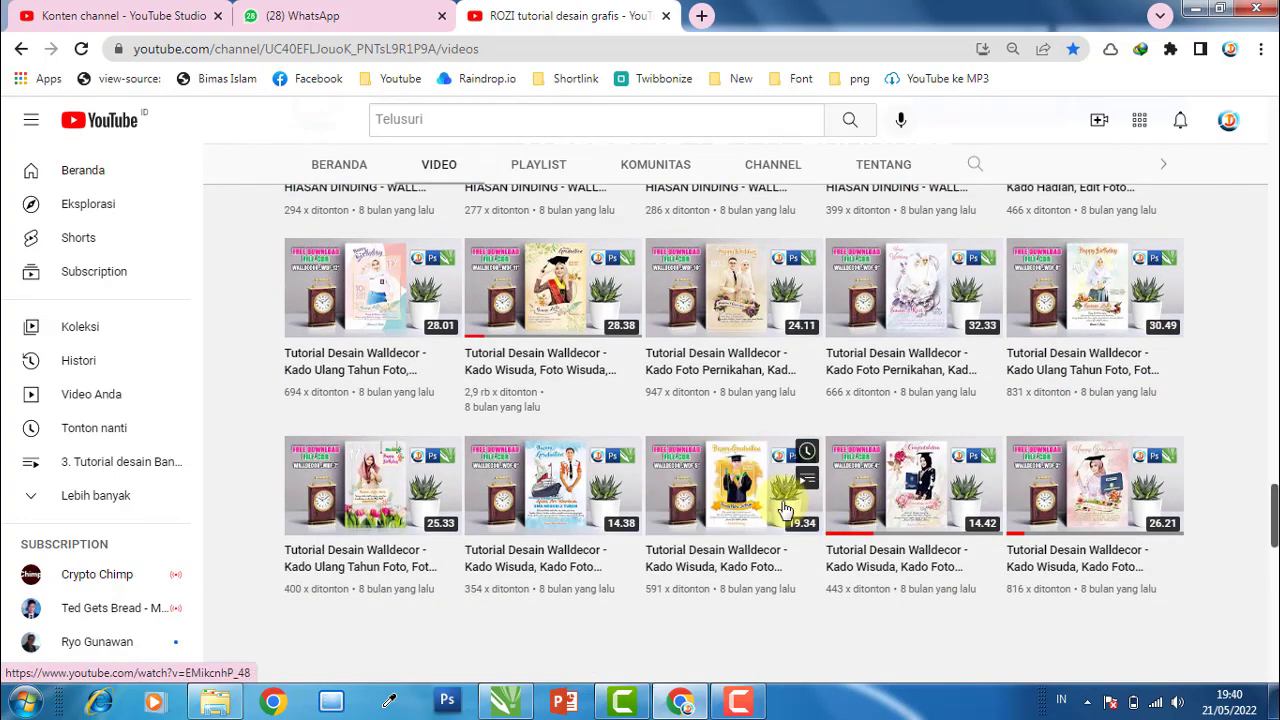
pyautogui.scroll(-2, 816, 510)
pyautogui.scroll(-3, 819, 512)
pyautogui.scroll(-1, 819, 512)
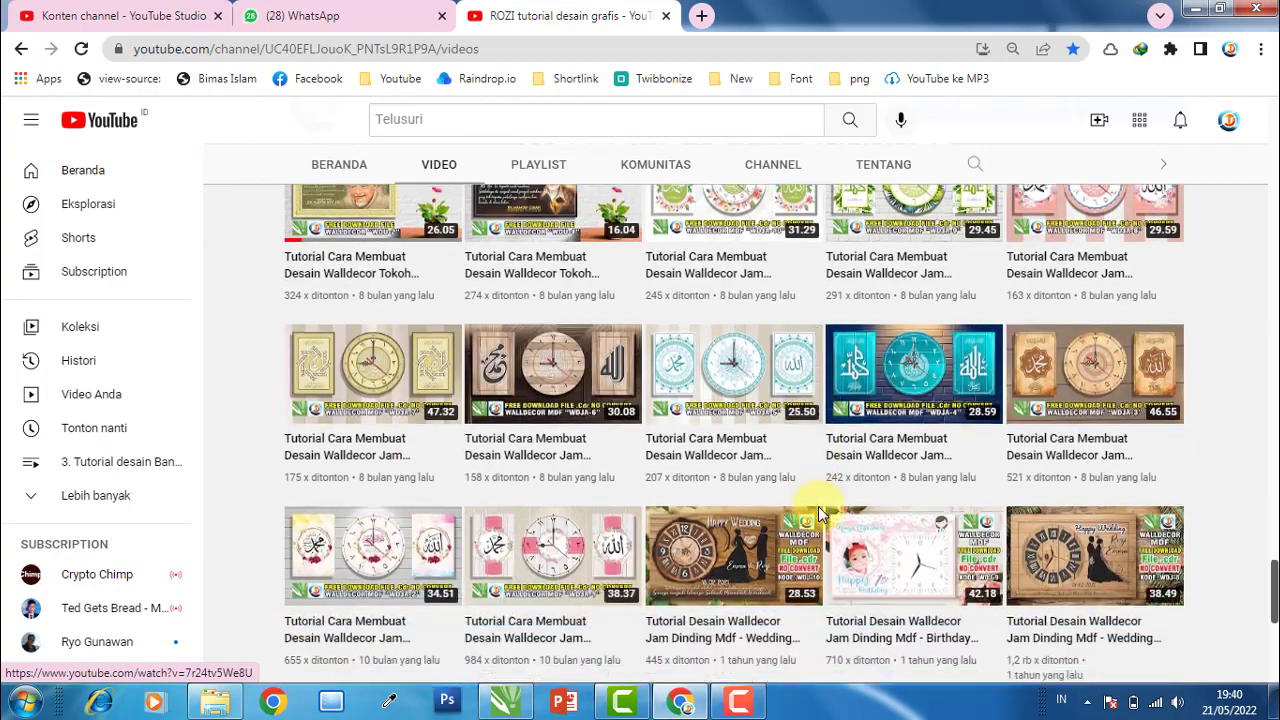
pyautogui.scroll(-2, 817, 514)
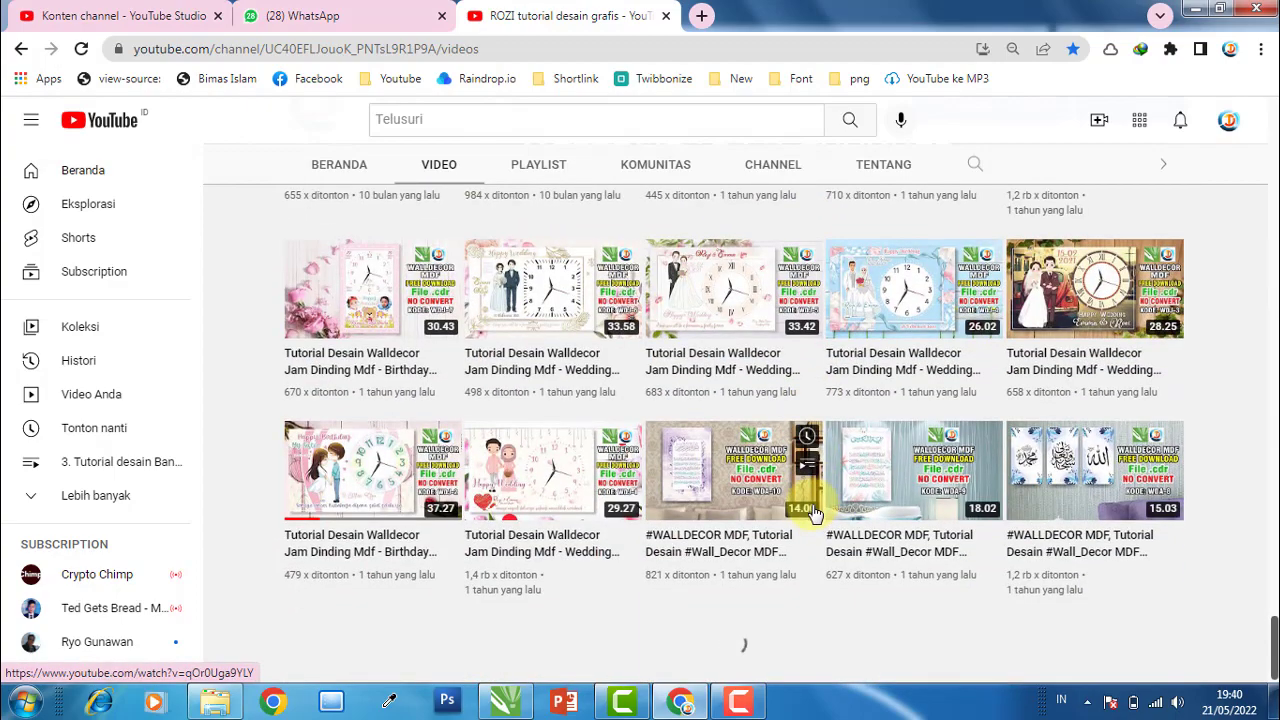
pyautogui.scroll(-2, 813, 512)
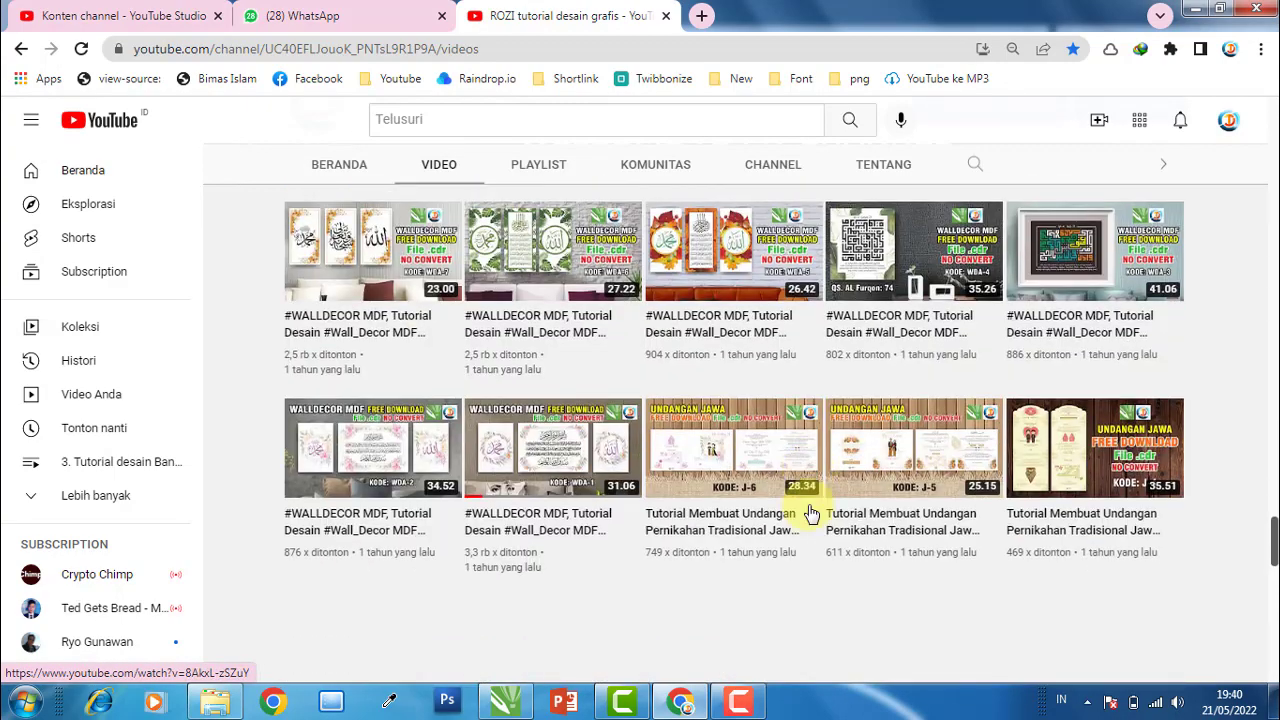
pyautogui.scroll(-2, 813, 510)
pyautogui.scroll(-3, 813, 507)
pyautogui.scroll(-1, 813, 507)
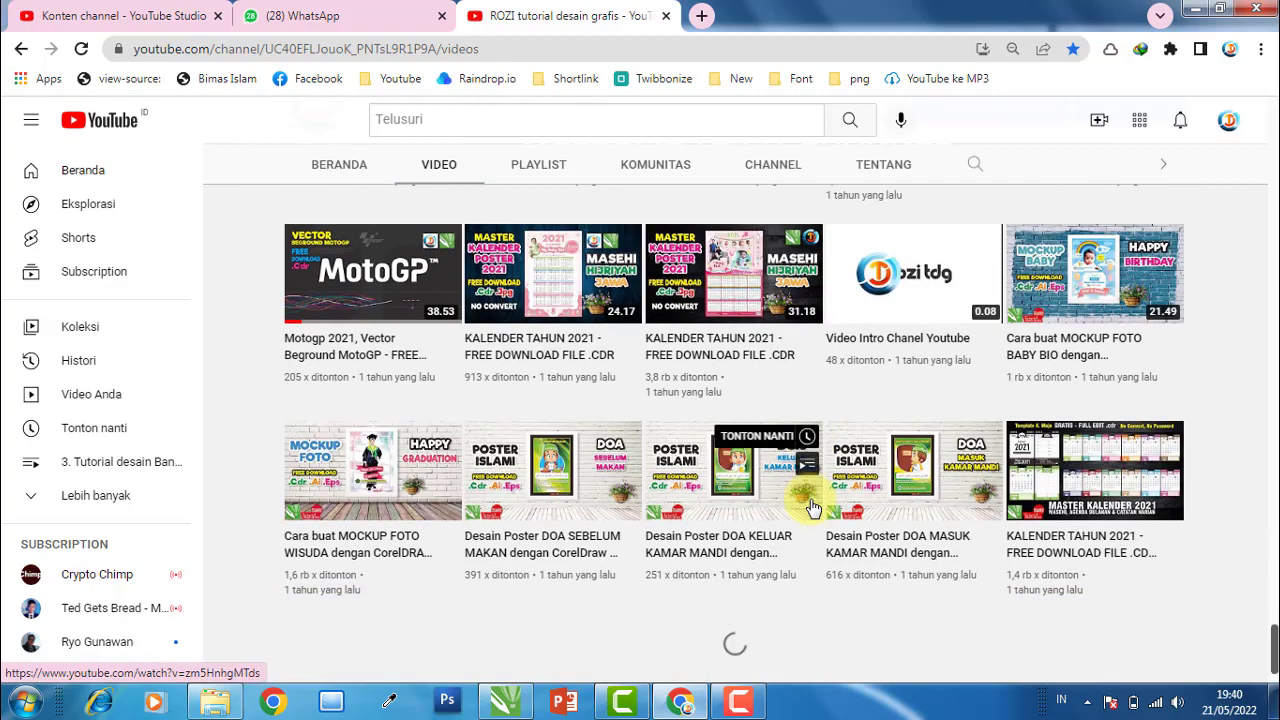
pyautogui.scroll(-5, 810, 505)
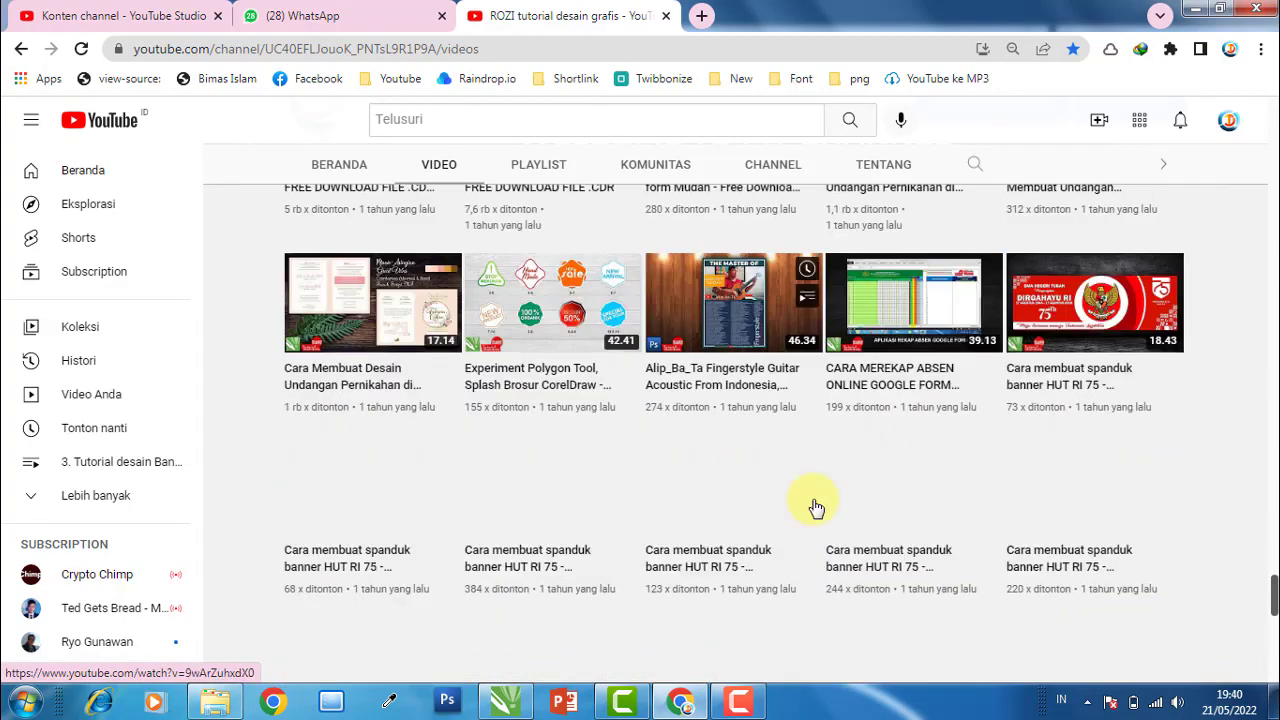
pyautogui.scroll(-2, 810, 505)
pyautogui.scroll(-2, 812, 507)
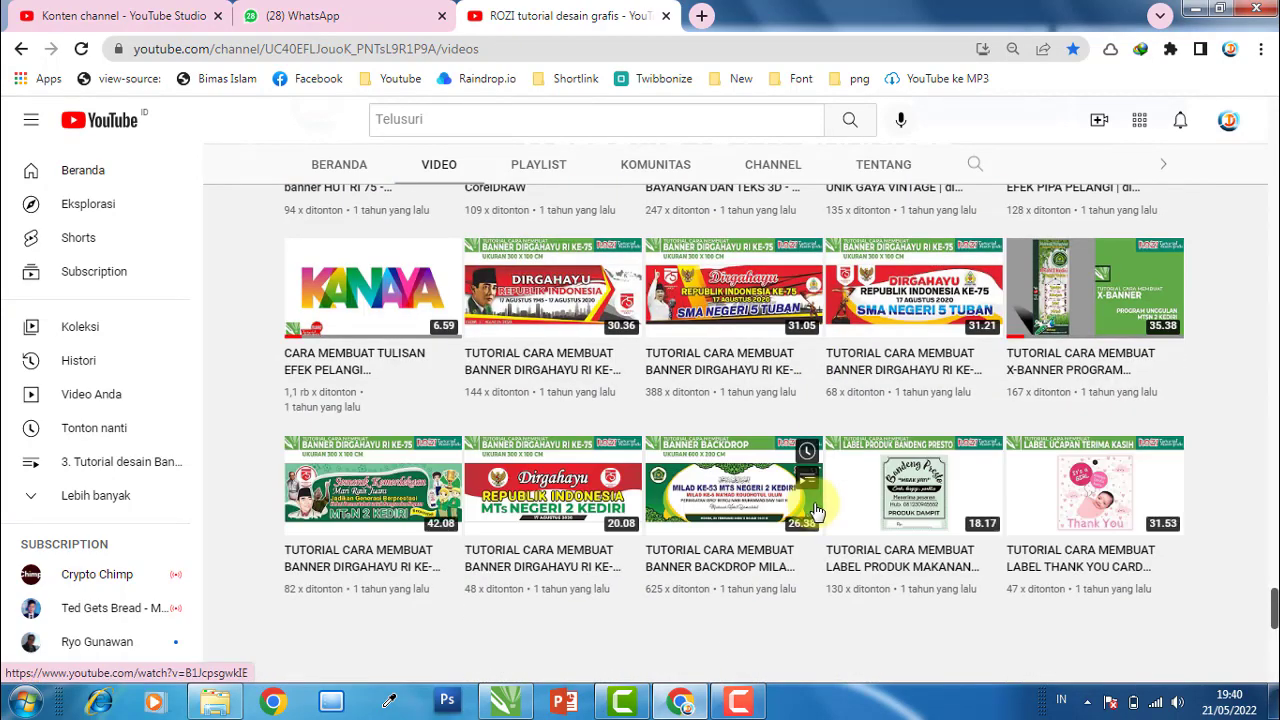
pyautogui.scroll(-5, 815, 510)
pyautogui.scroll(-2, 818, 510)
pyautogui.scroll(-2, 817, 510)
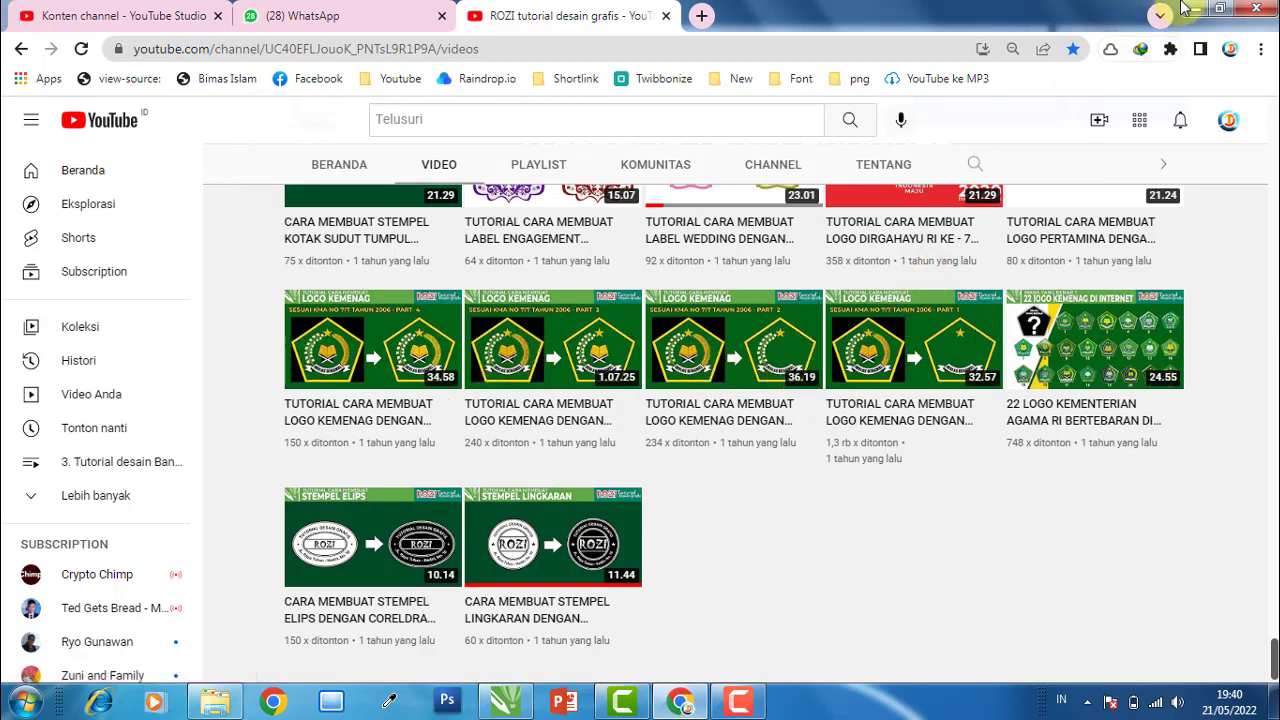
# Minimize Chrome and open BM-7 from D:\0. Youtube Desain\0. Admin\Tumbnail\Upload
pyautogui.click(1193, 10)
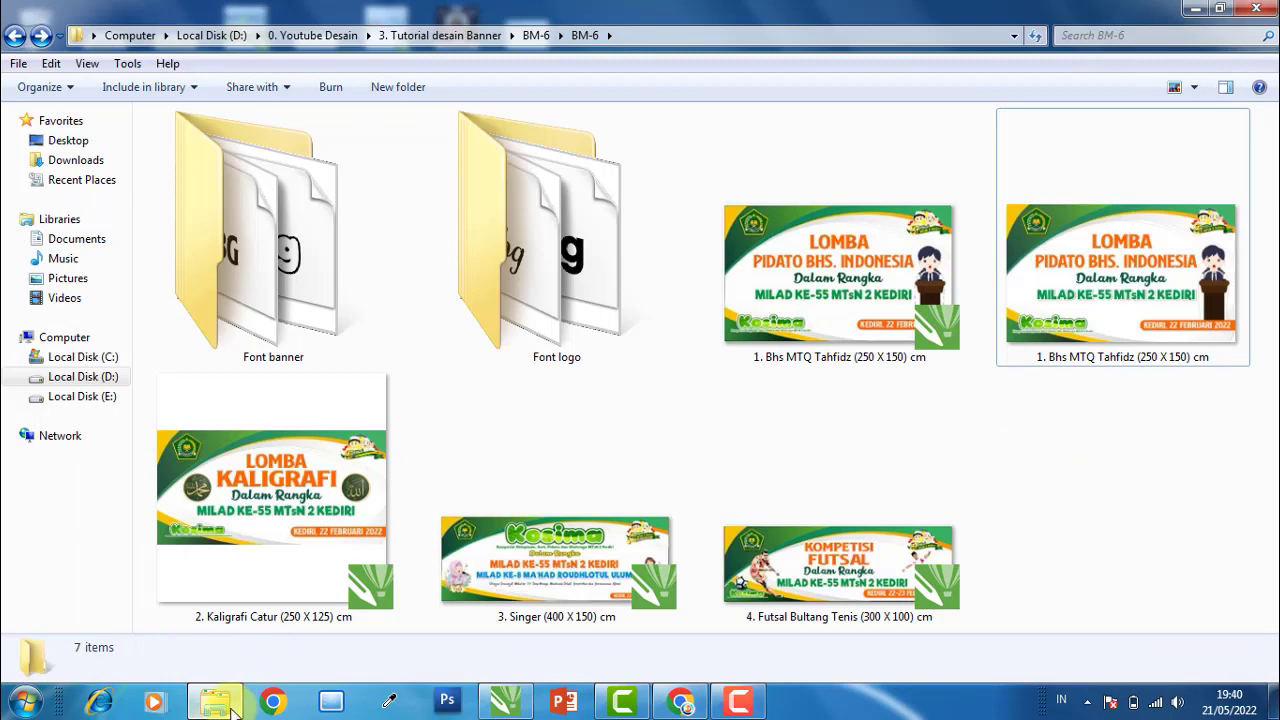
pyautogui.click(112, 377)
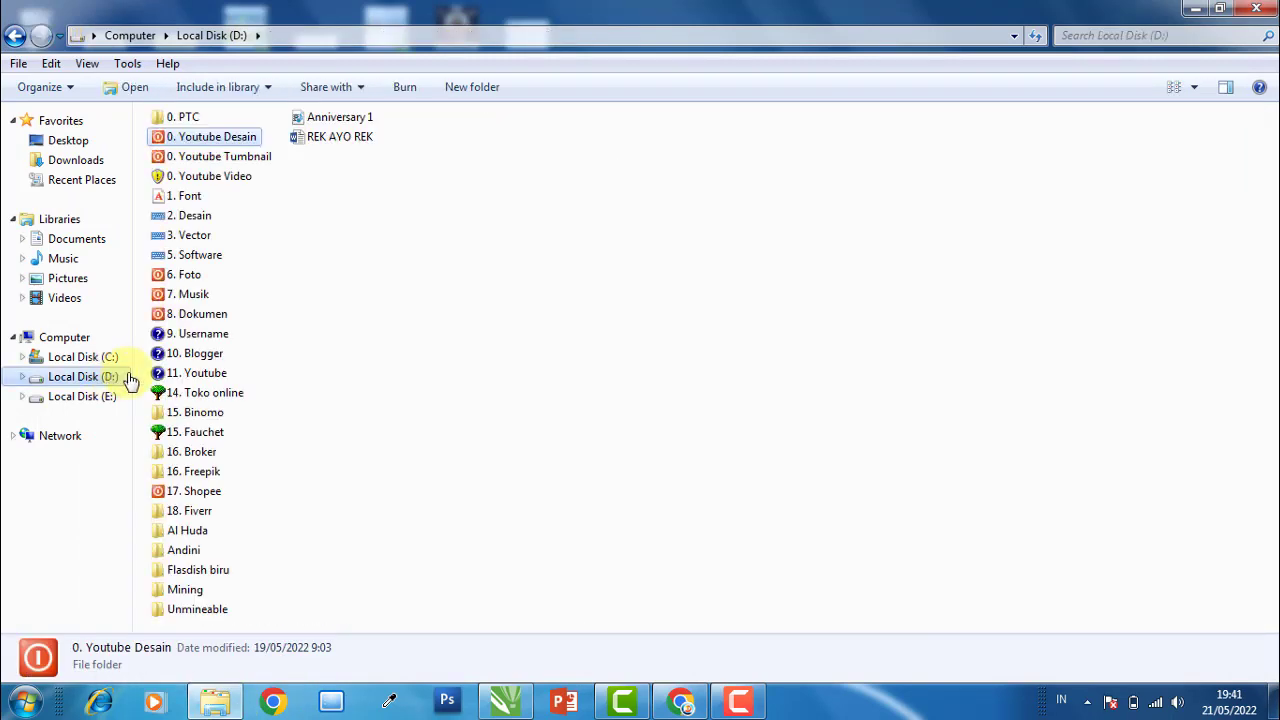
pyautogui.doubleClick(235, 138)
pyautogui.doubleClick(196, 118)
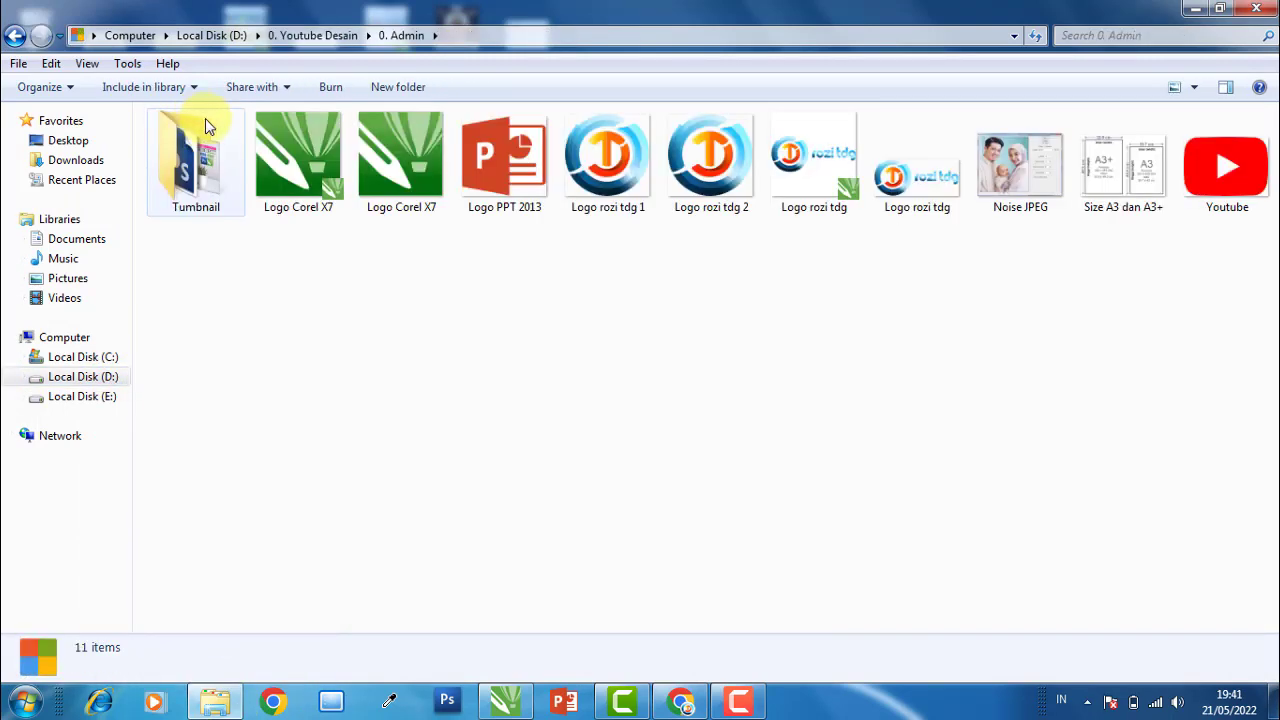
pyautogui.doubleClick(212, 170)
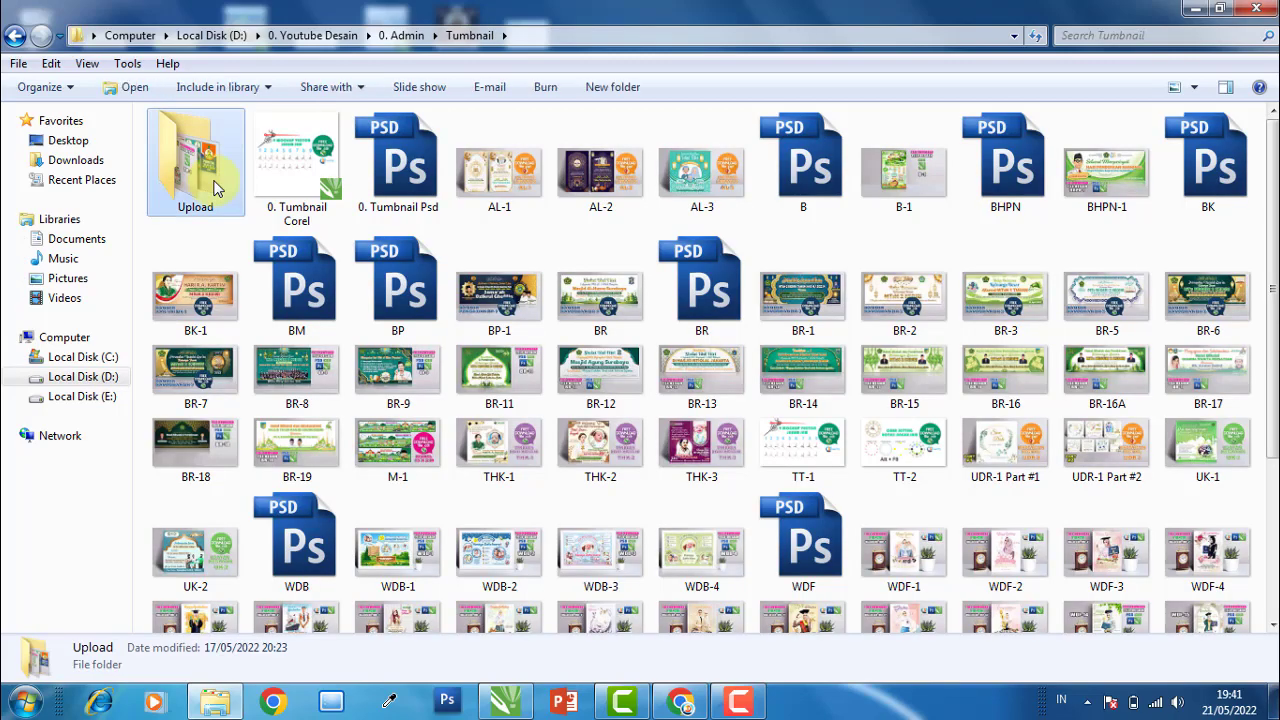
pyautogui.doubleClick(200, 165)
pyautogui.doubleClick(873, 333)
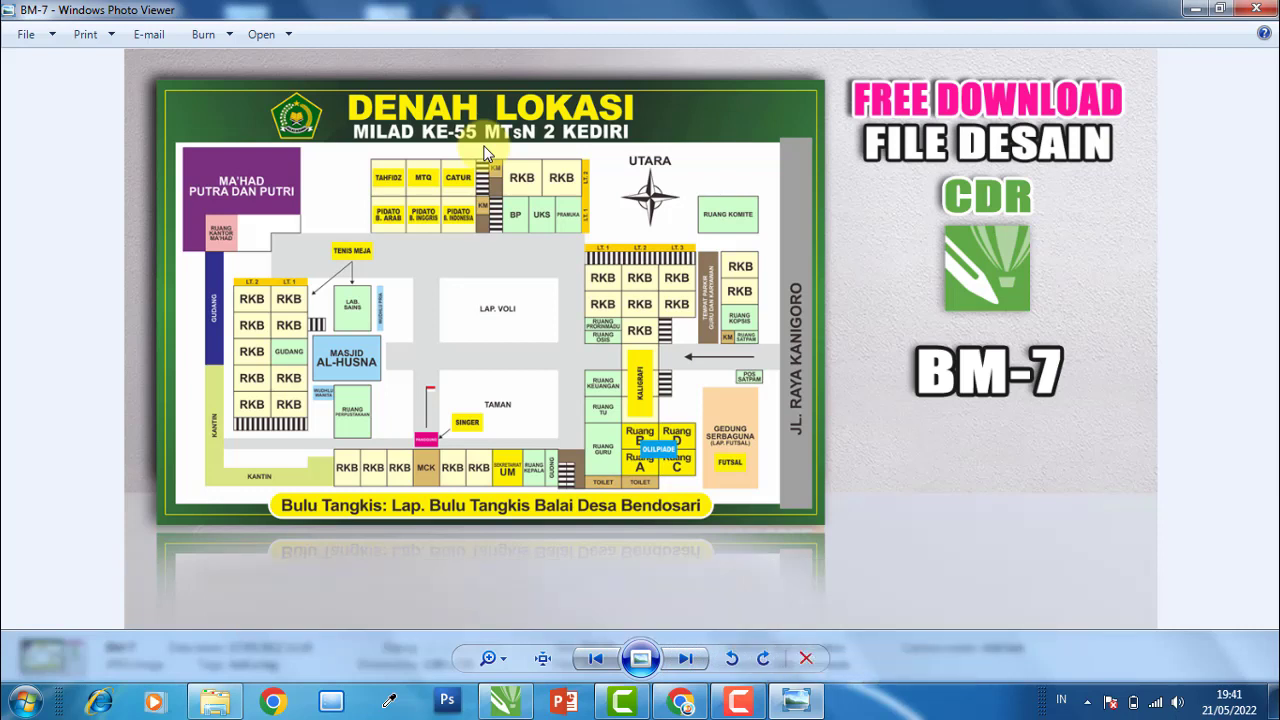
# Preview the BM-8 certificate and TM-1 poster promos, then step back toward BM-7
pyautogui.press('Right')
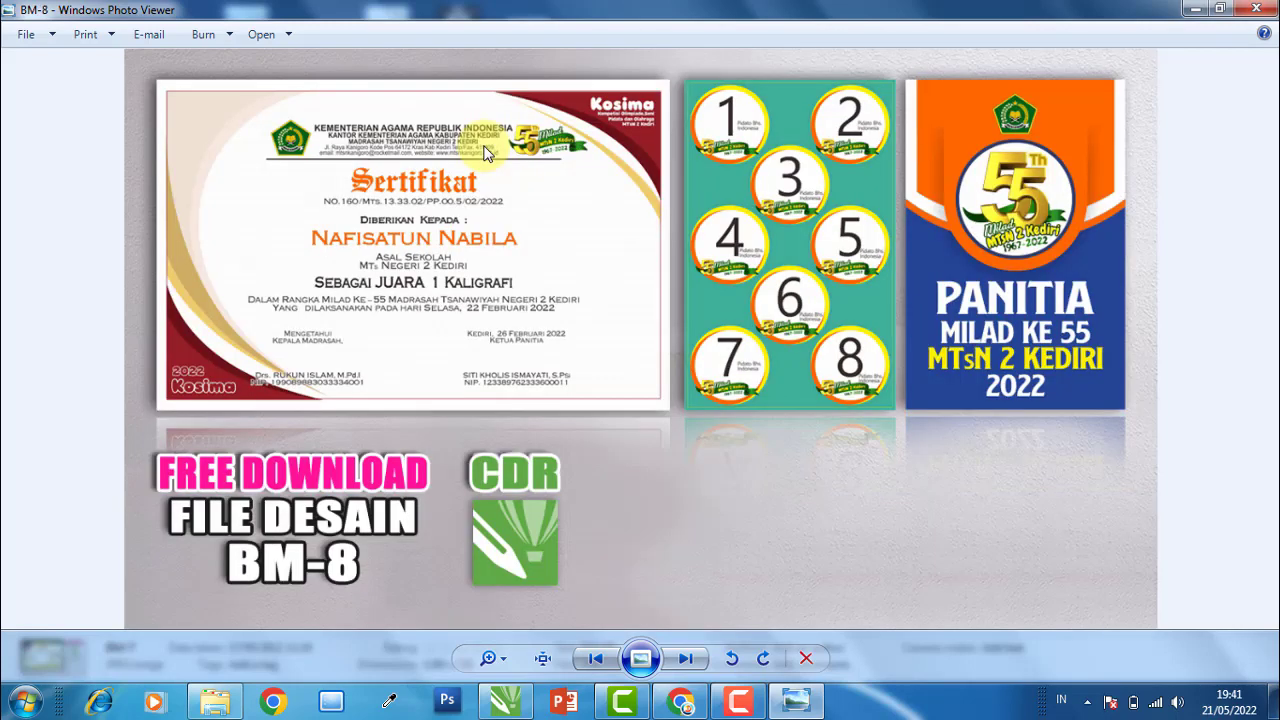
pyautogui.press('Right')
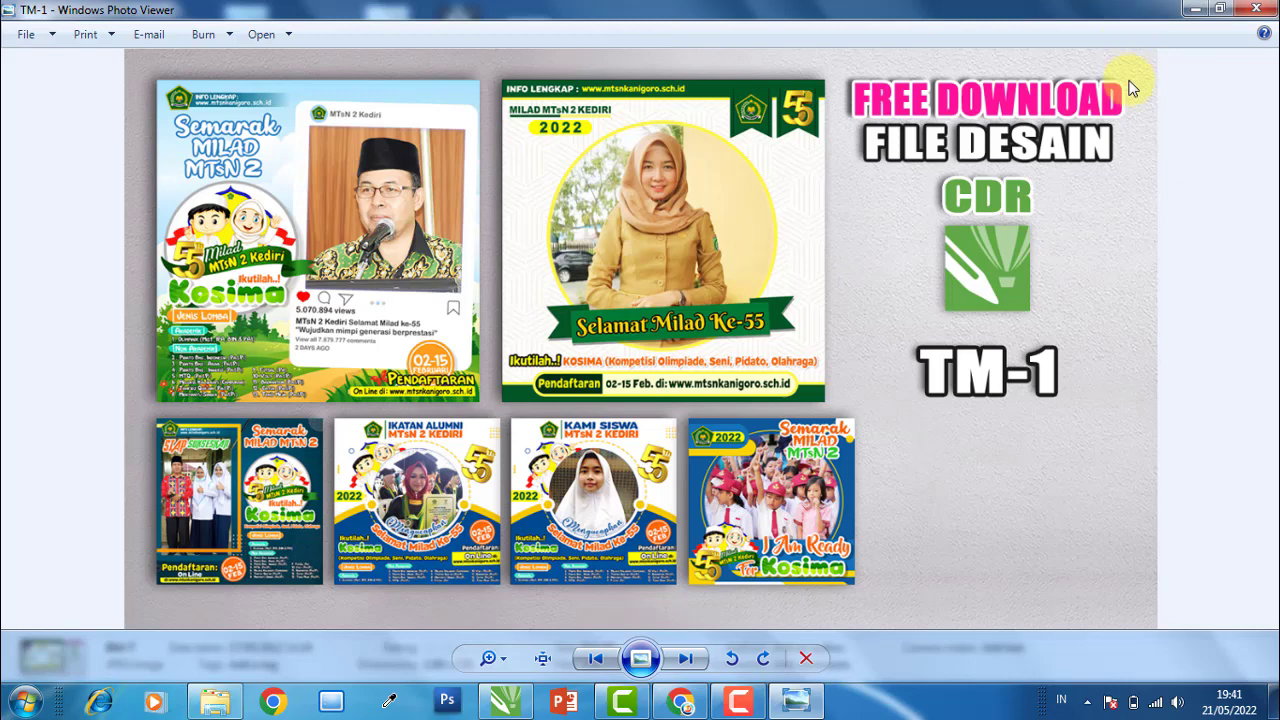
pyautogui.press('Left')
pyautogui.press('Left')
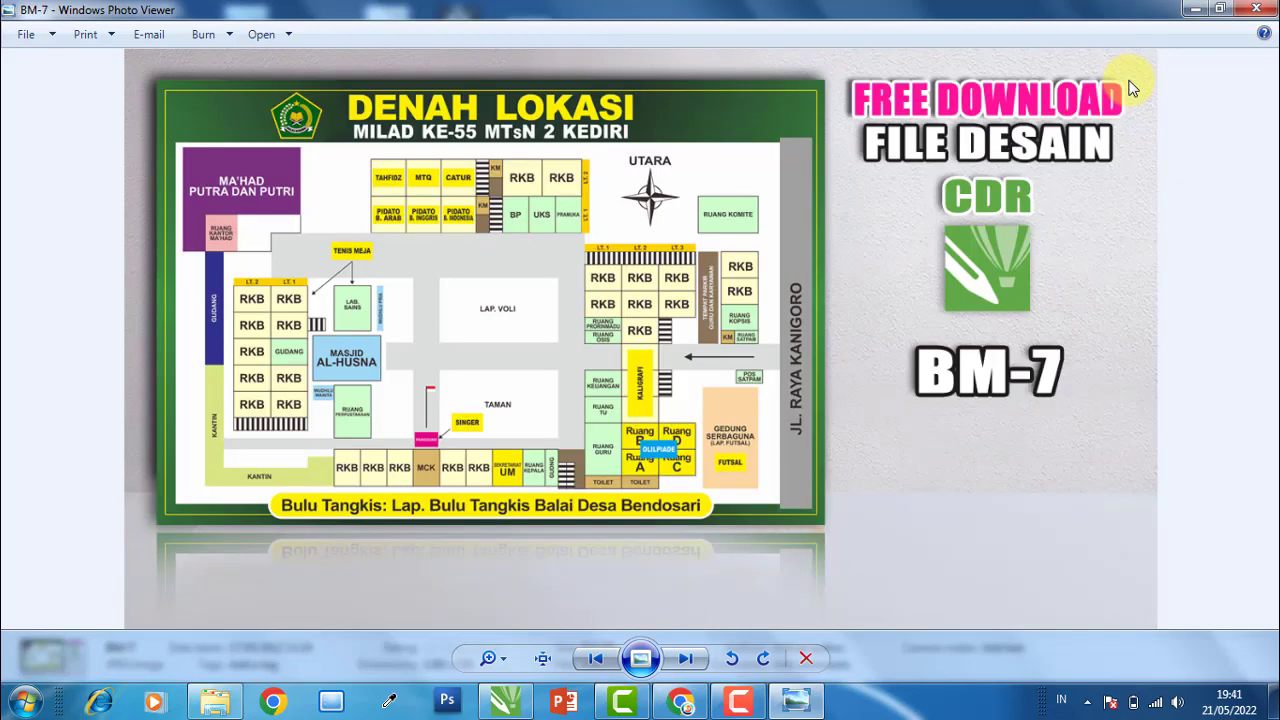